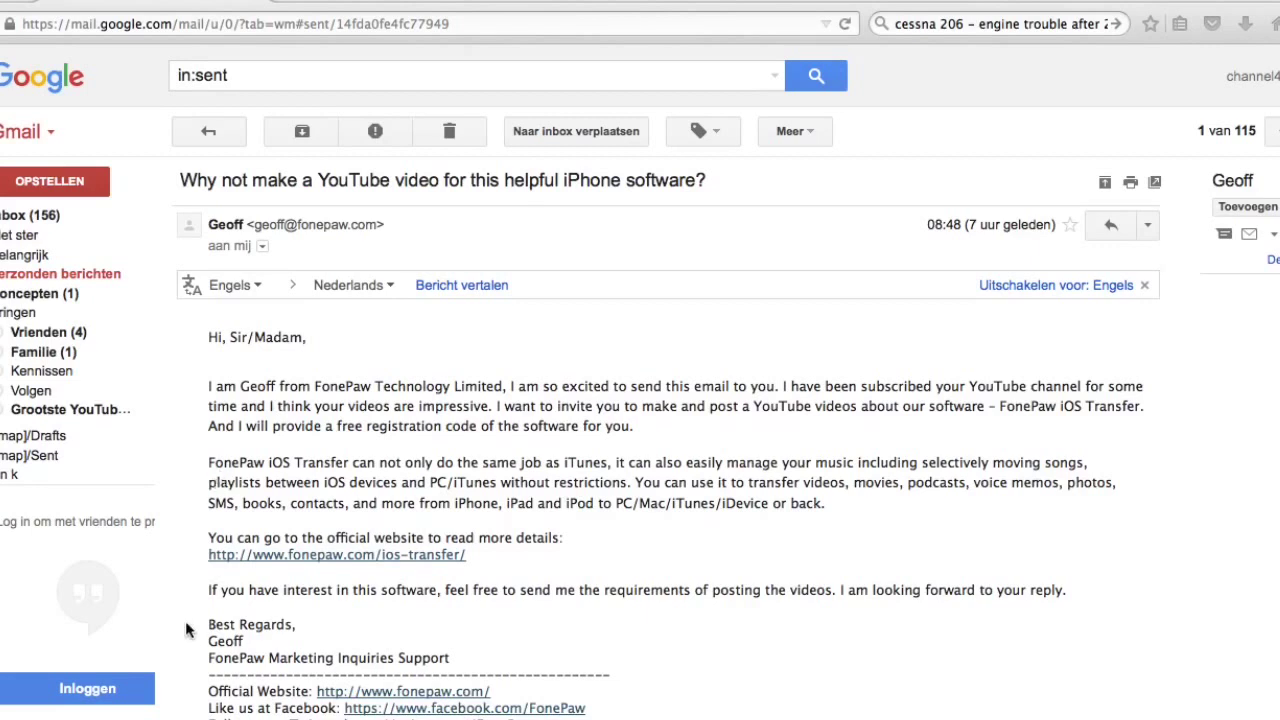
Open the FonePaw iOS Transfer page linked in the e-mail and save the Mac installer mac-ios-transfer.dmg.
click(362, 554)
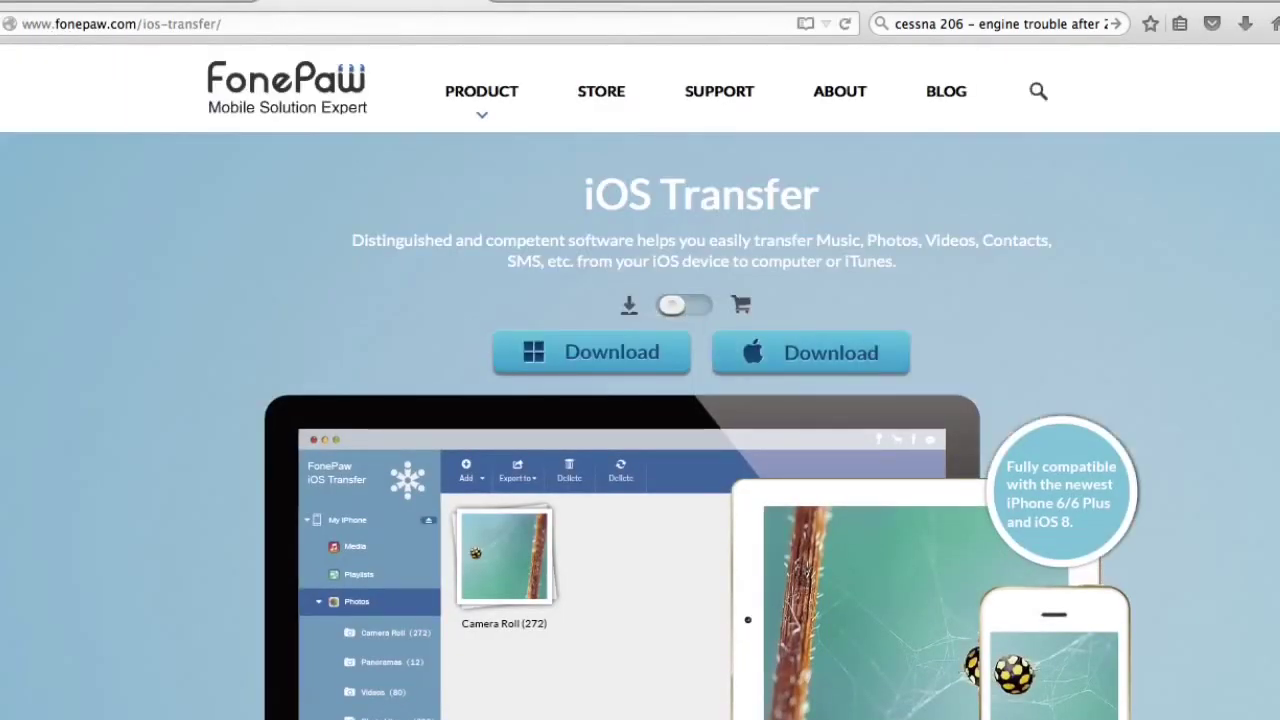
scroll(640, 383, down, 1)
scroll(640, 383, down, 2)
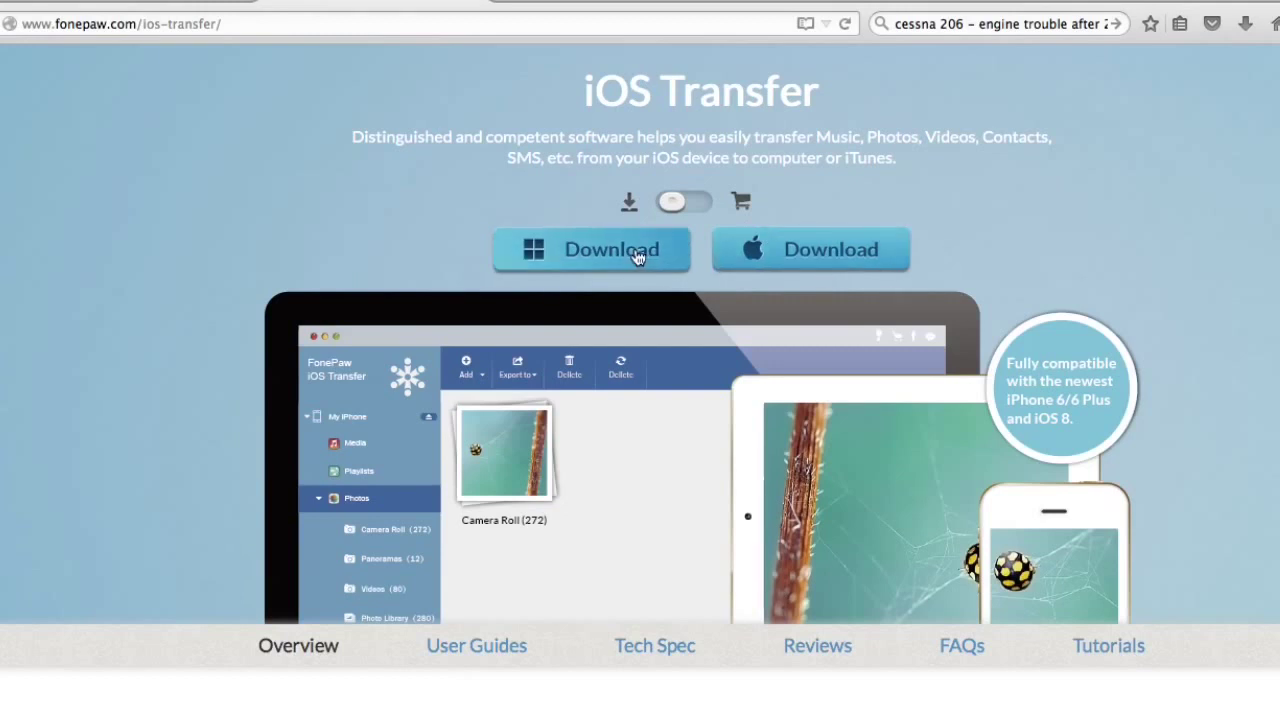
click(797, 249)
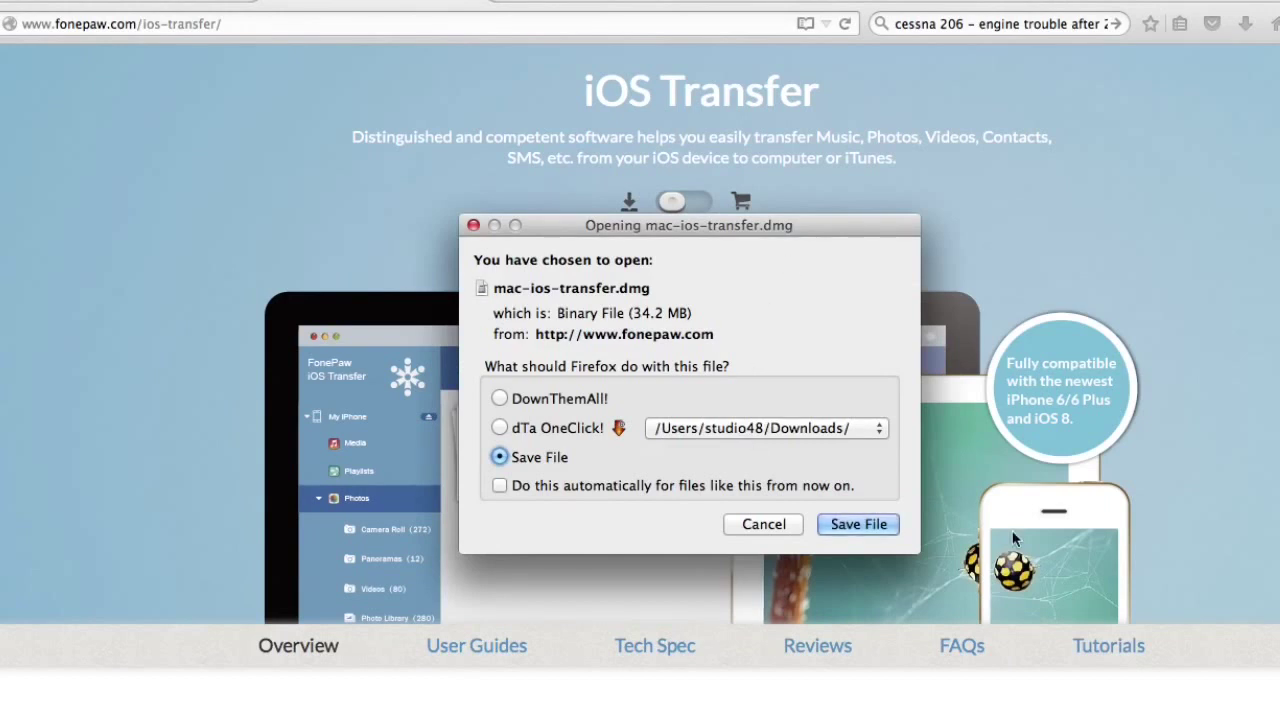
click(858, 524)
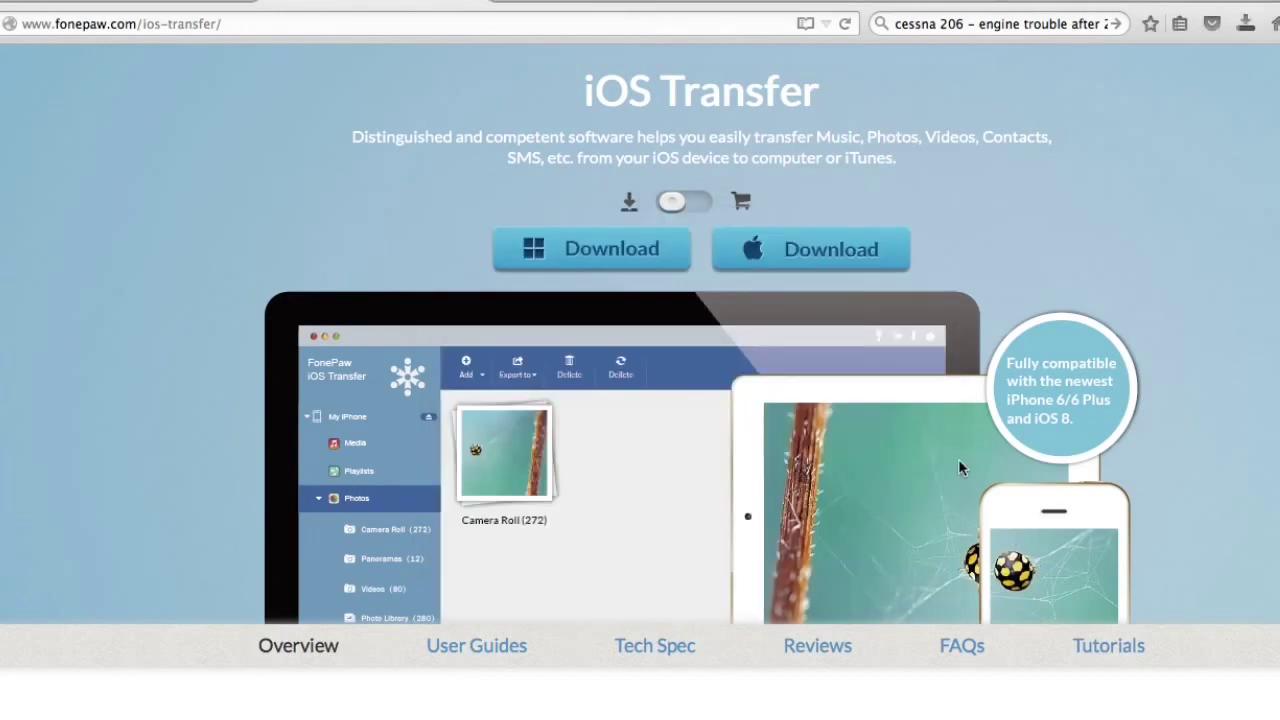
Check which Mac OS X version is installed in the About This Mac information, and close it.
click(5, 1)
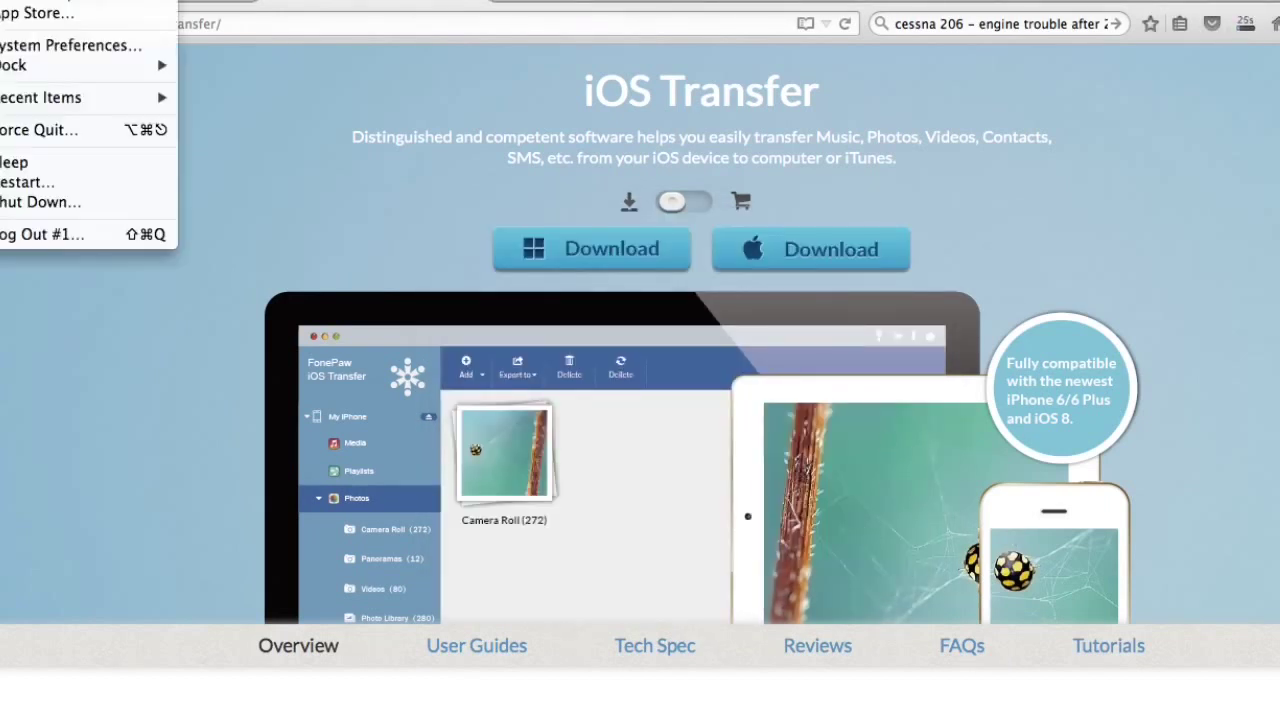
click(30, 1)
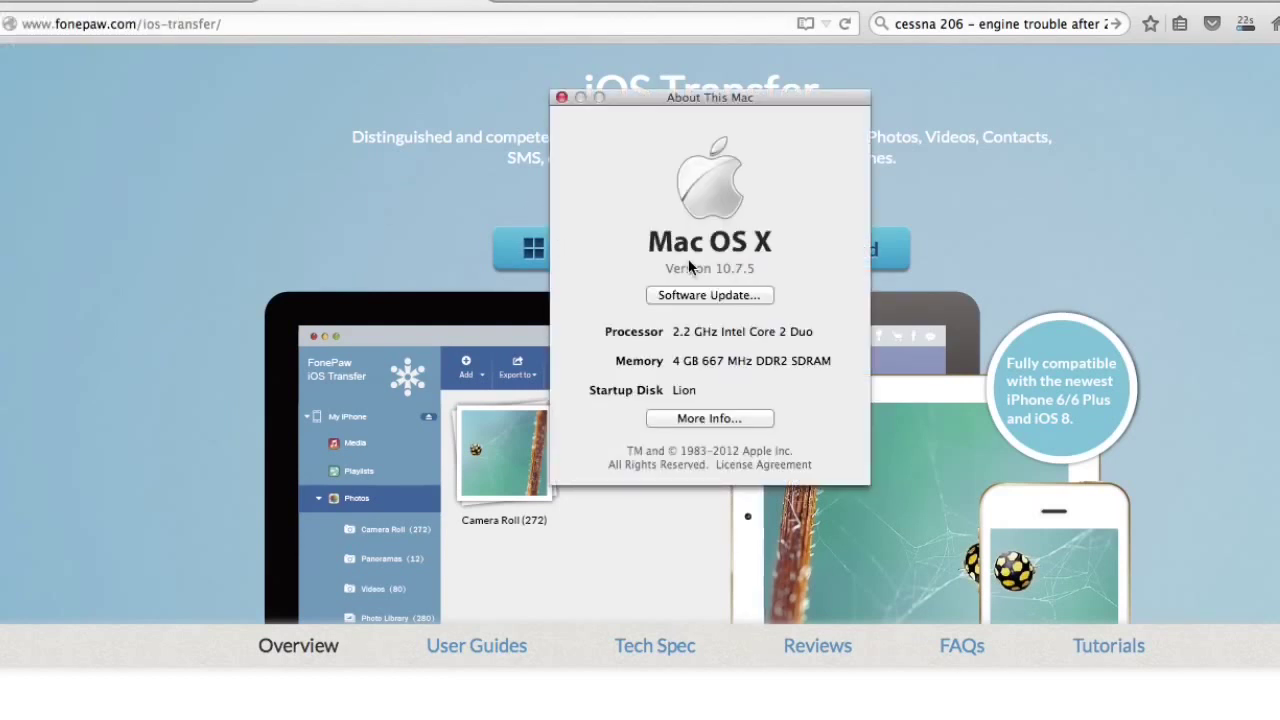
click(561, 97)
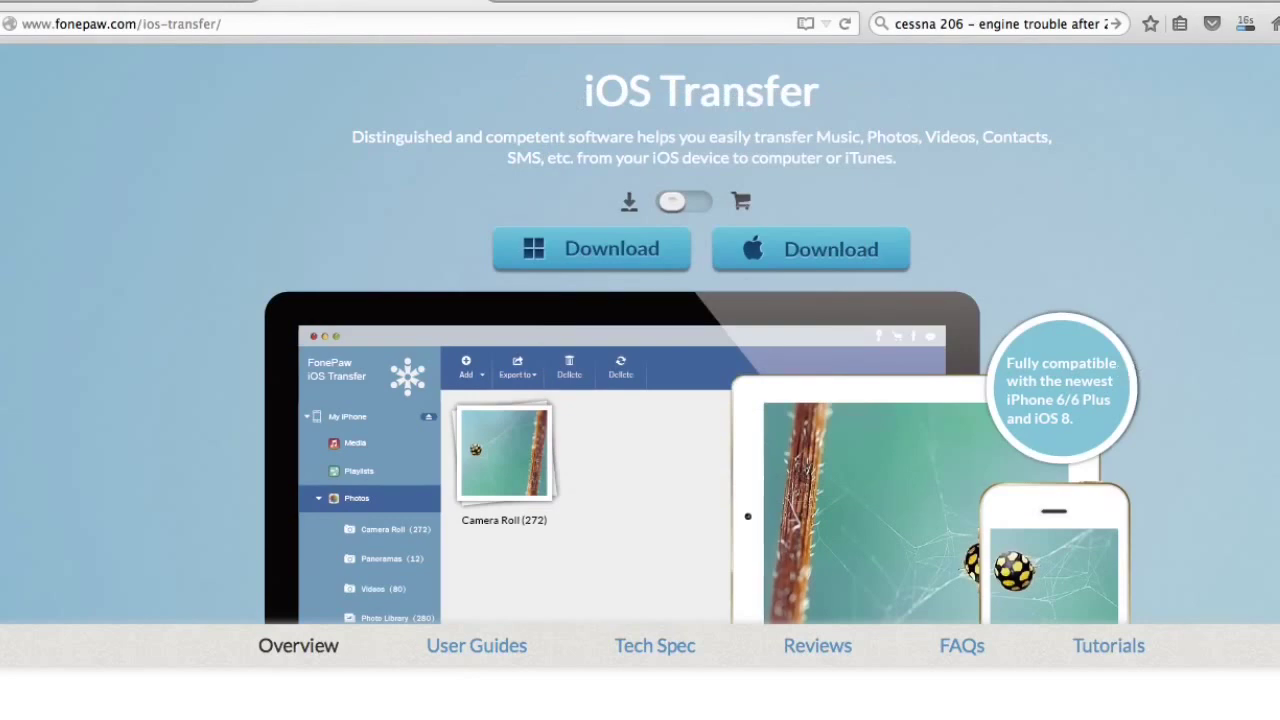
Read through the iOS Transfer overview page, covering its transfer features, screenshots and customer reviews.
scroll(640, 380, down, 5)
scroll(640, 380, down, 3)
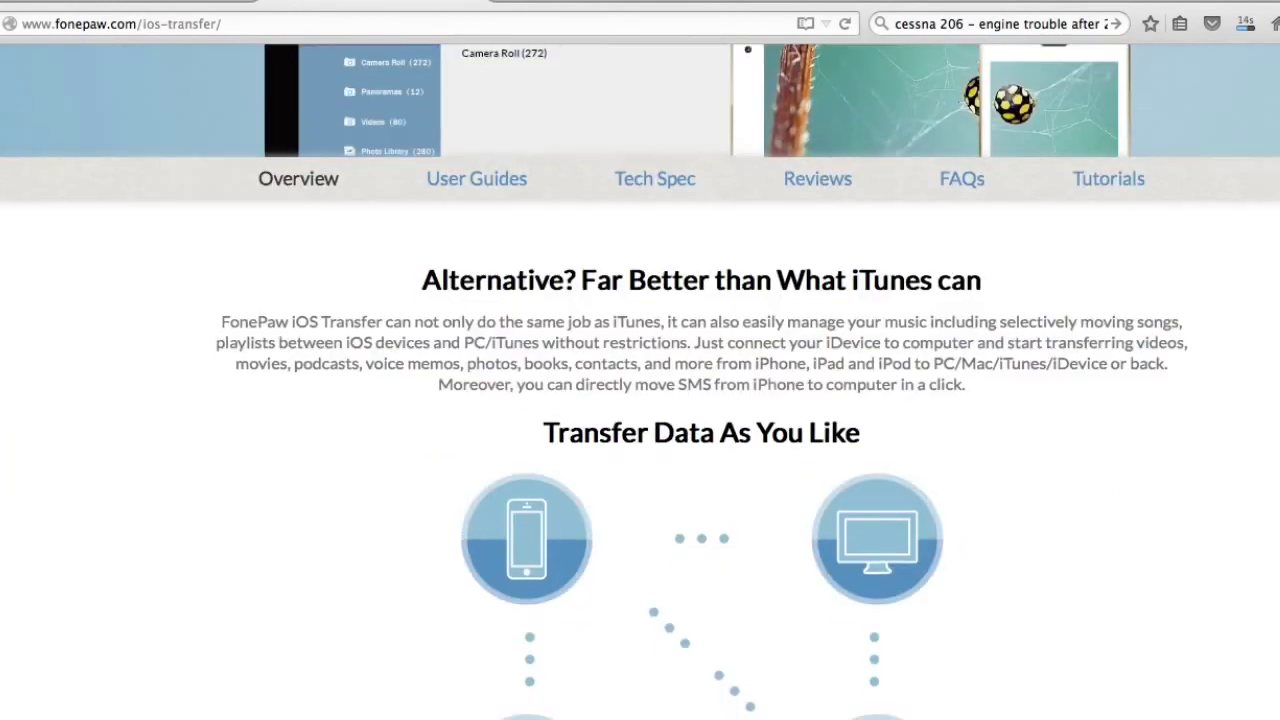
scroll(640, 380, down, 3)
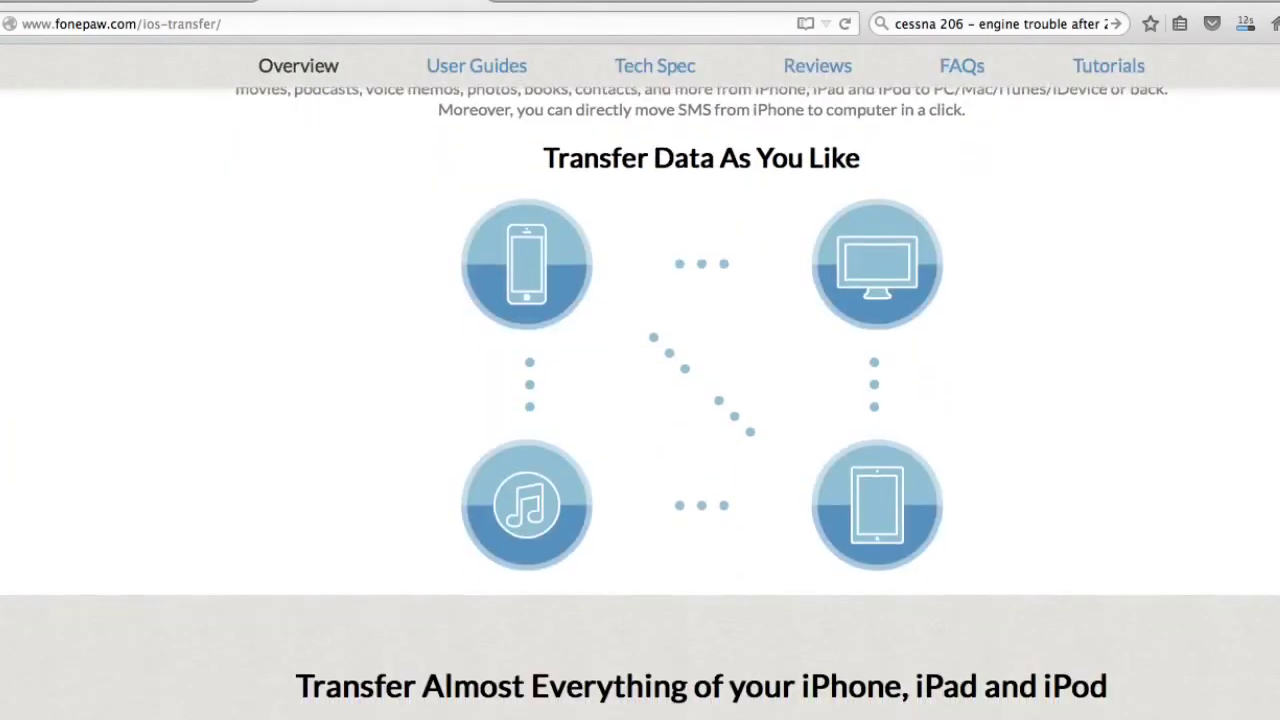
scroll(640, 380, down, 2)
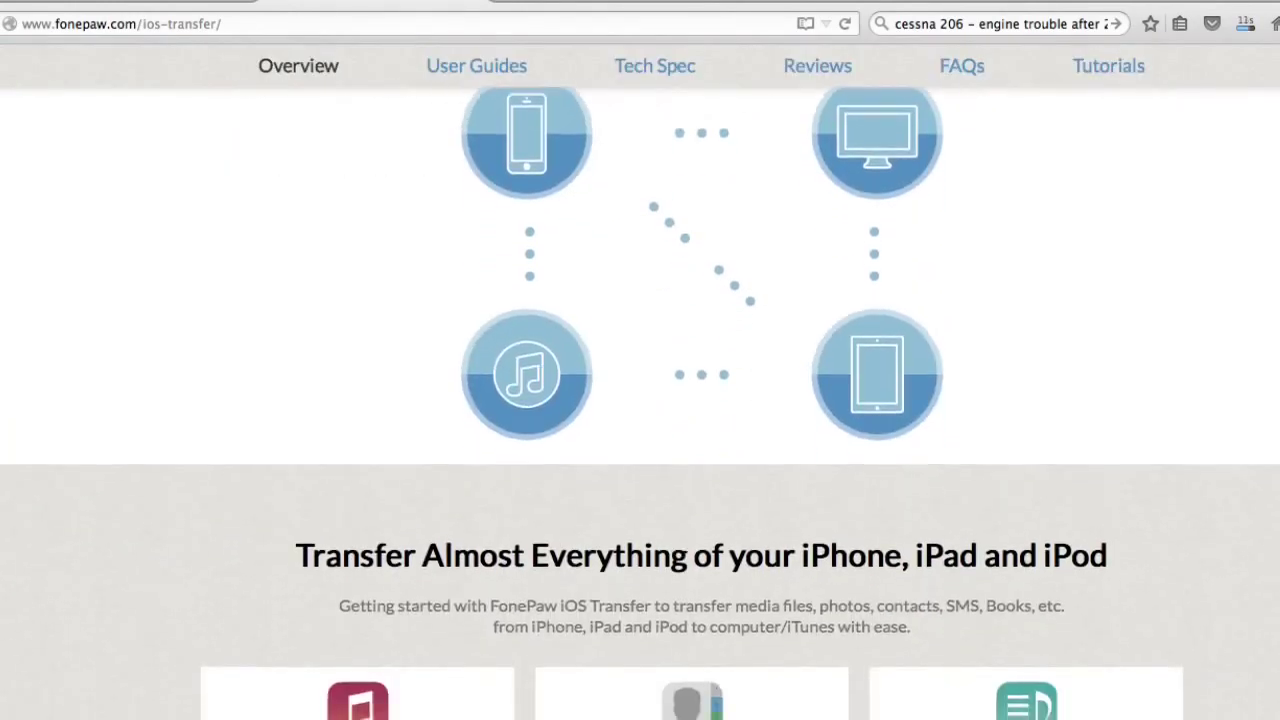
scroll(640, 380, down, 2)
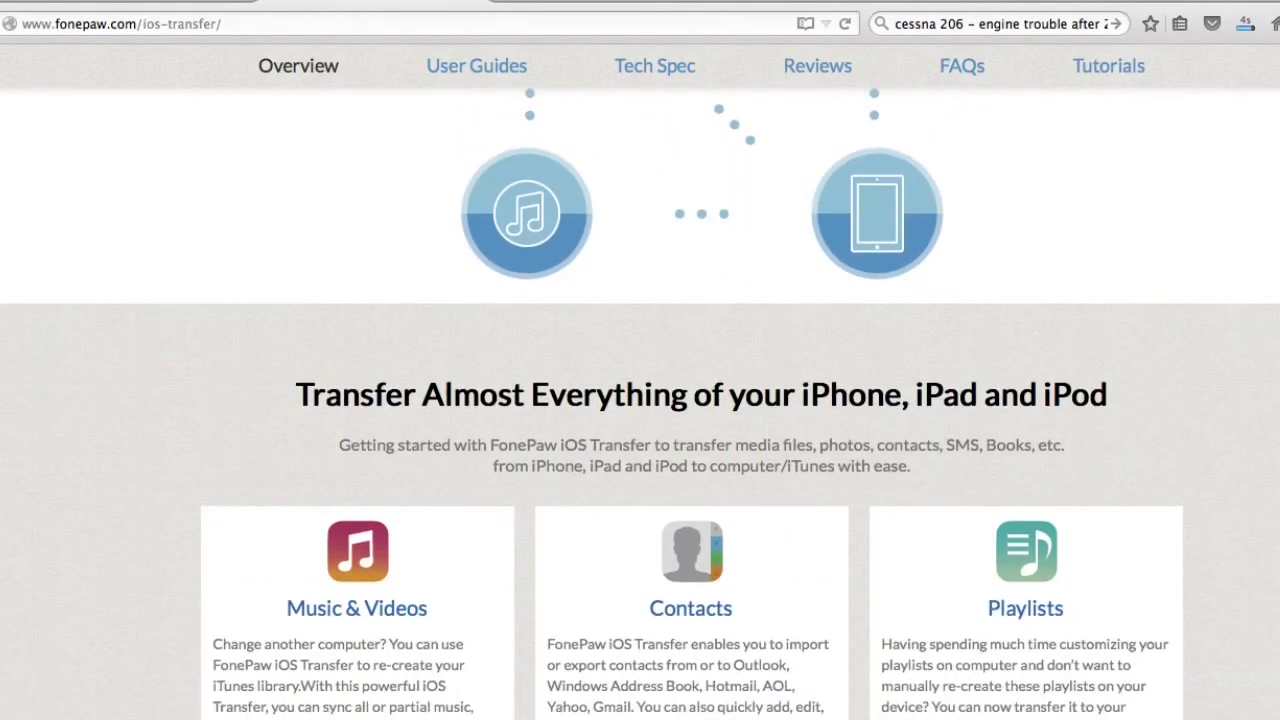
scroll(640, 380, down, 2)
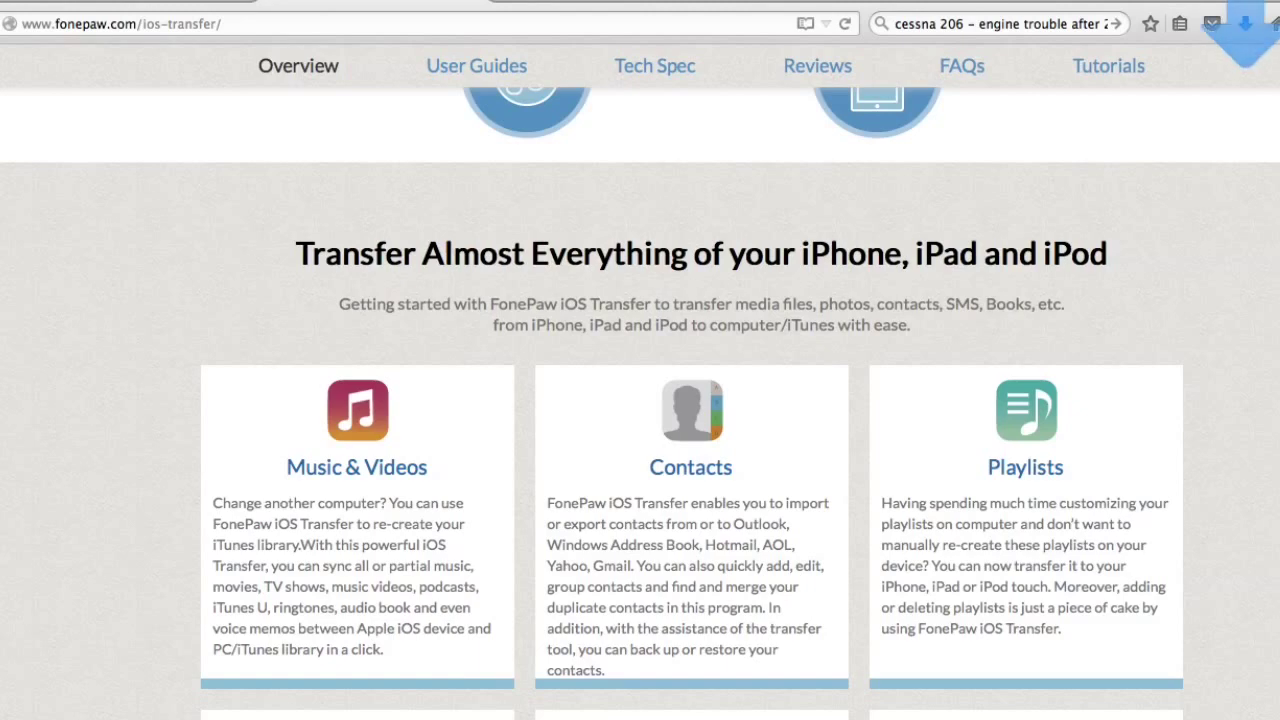
scroll(640, 400, down, 3)
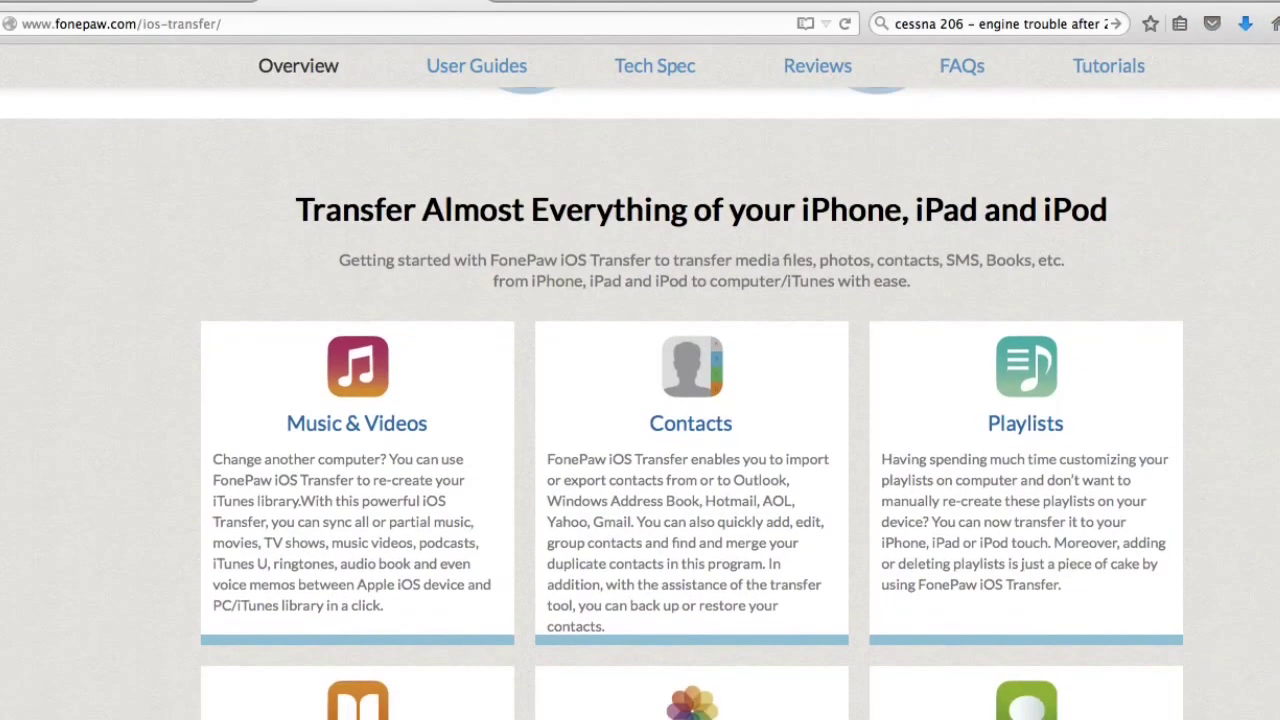
scroll(640, 400, down, 15)
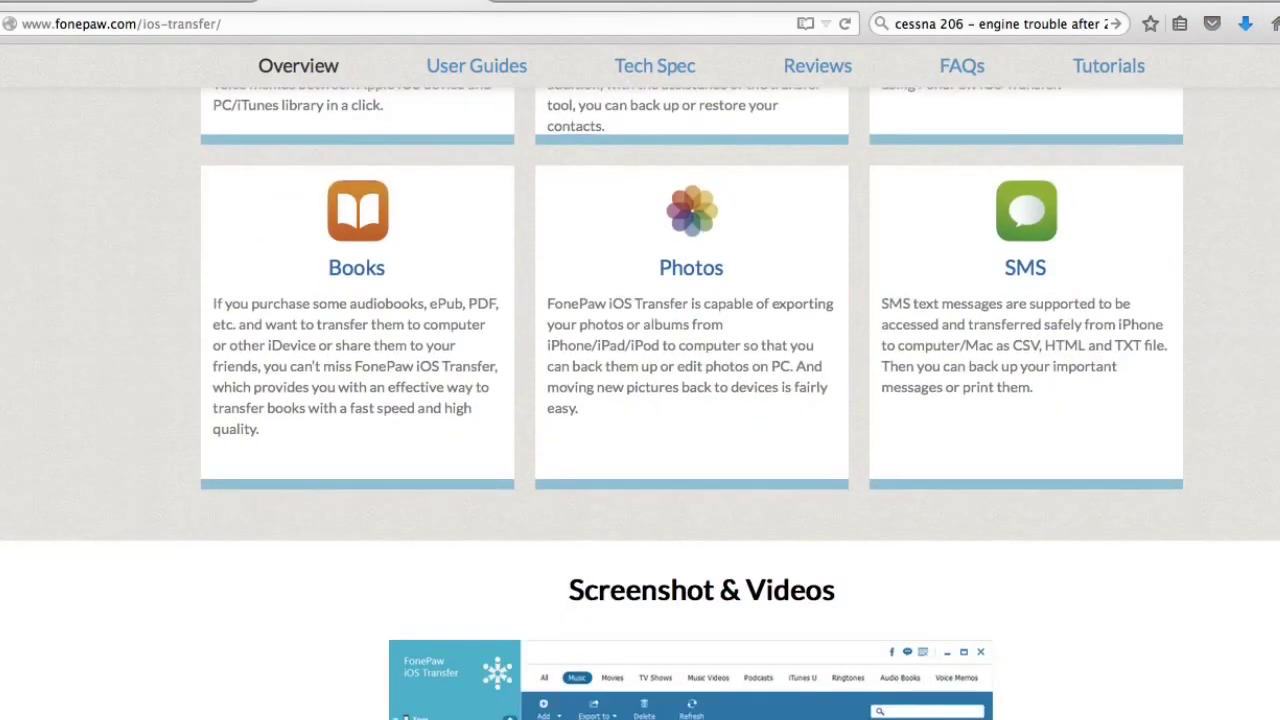
scroll(640, 400, down, 5)
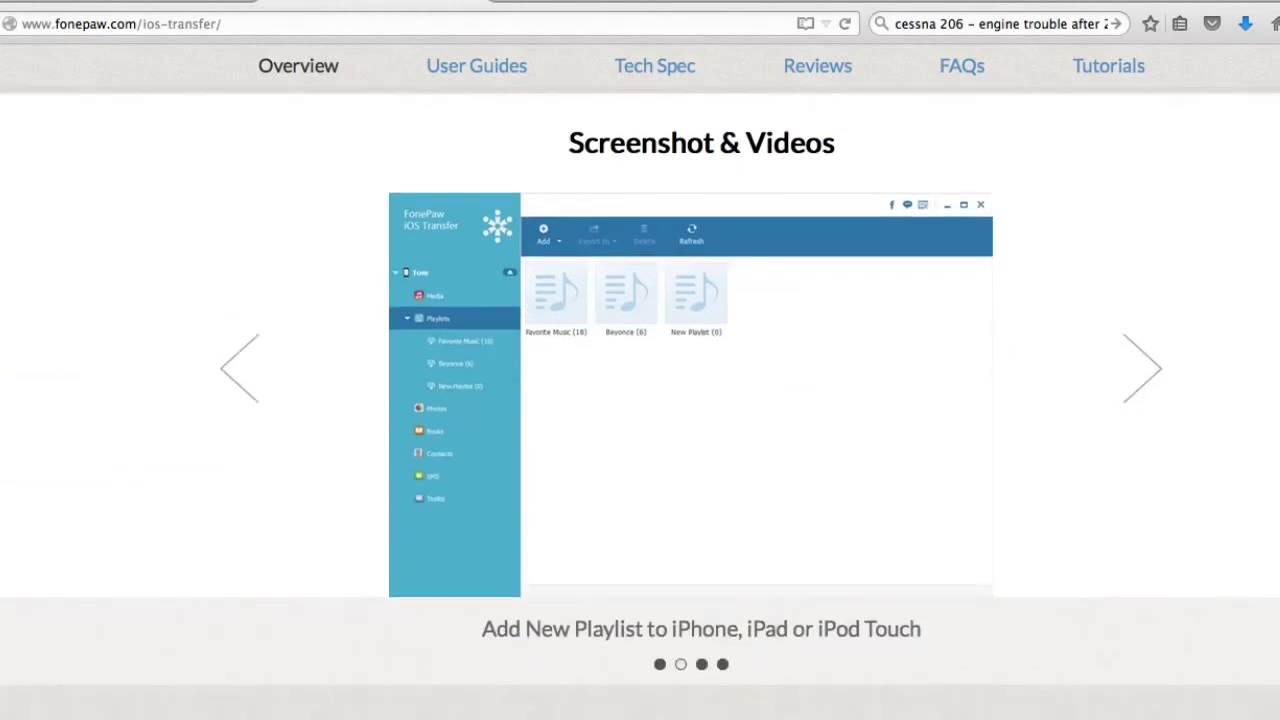
scroll(640, 400, down, 5)
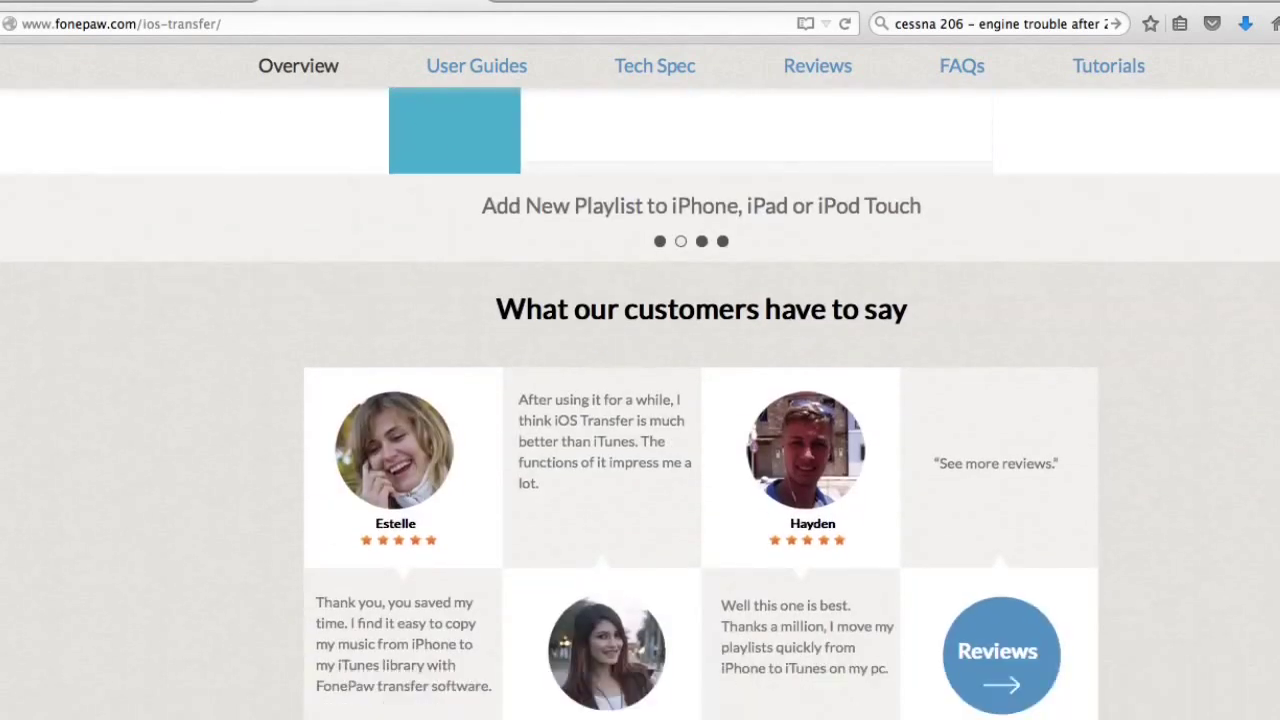
scroll(640, 400, down, 5)
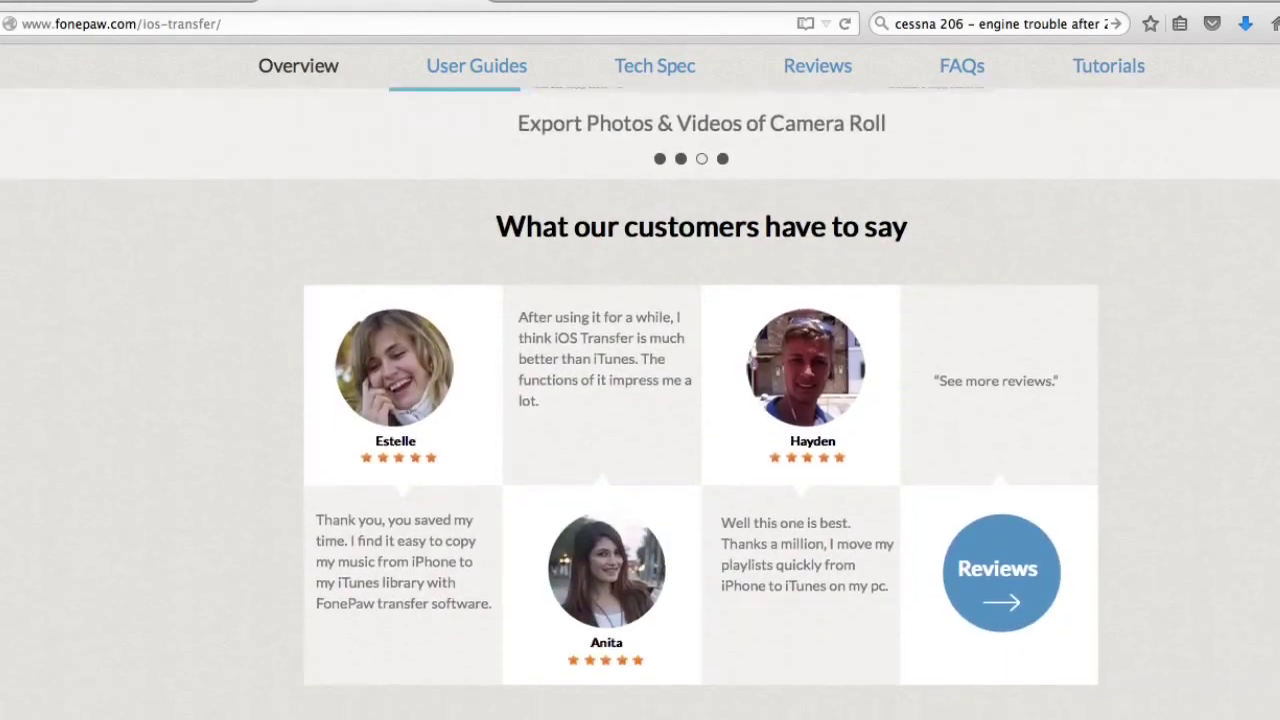
scroll(640, 400, down, 3)
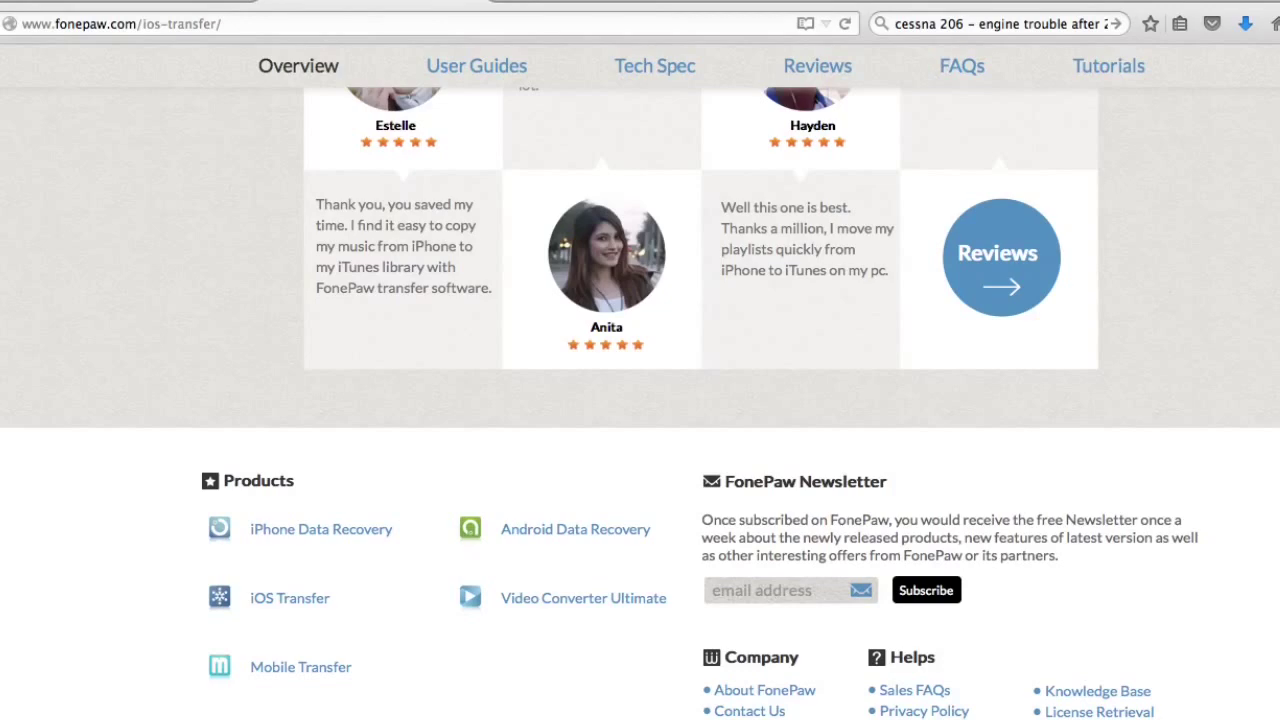
scroll(640, 400, down, 1)
scroll(640, 400, up, 20)
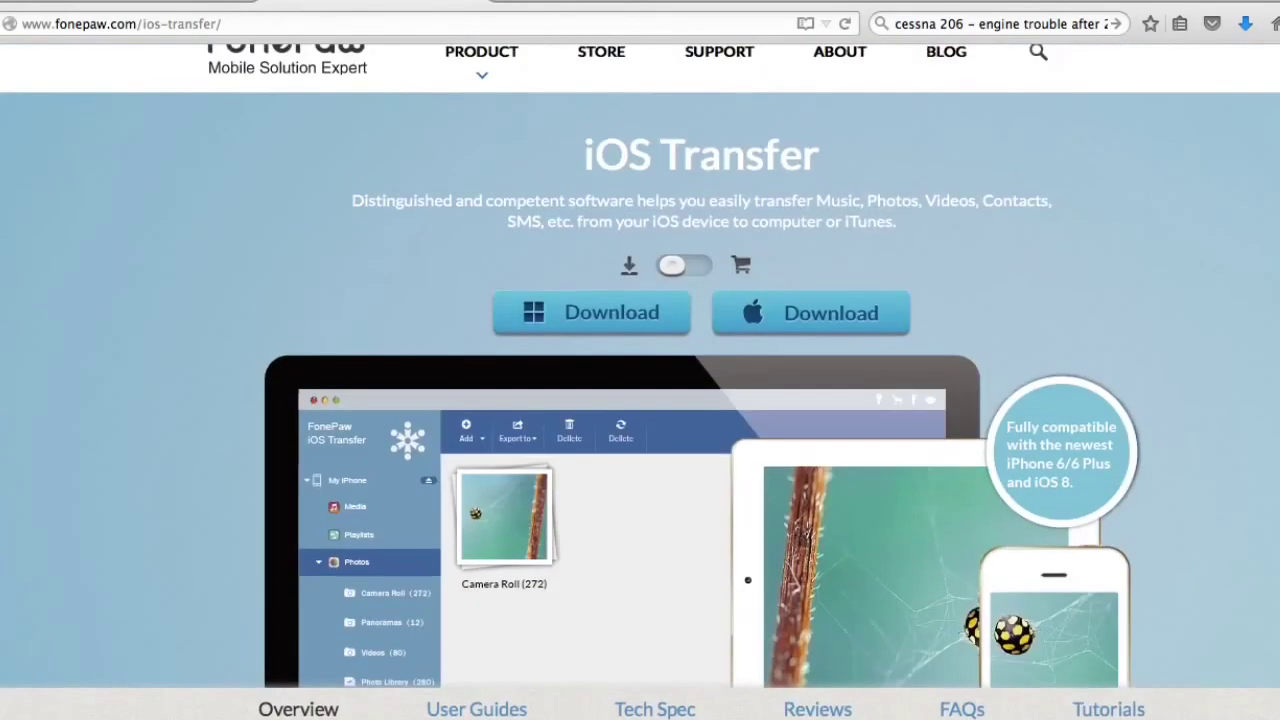
scroll(640, 400, down, 8)
scroll(1227, 232, up, 1)
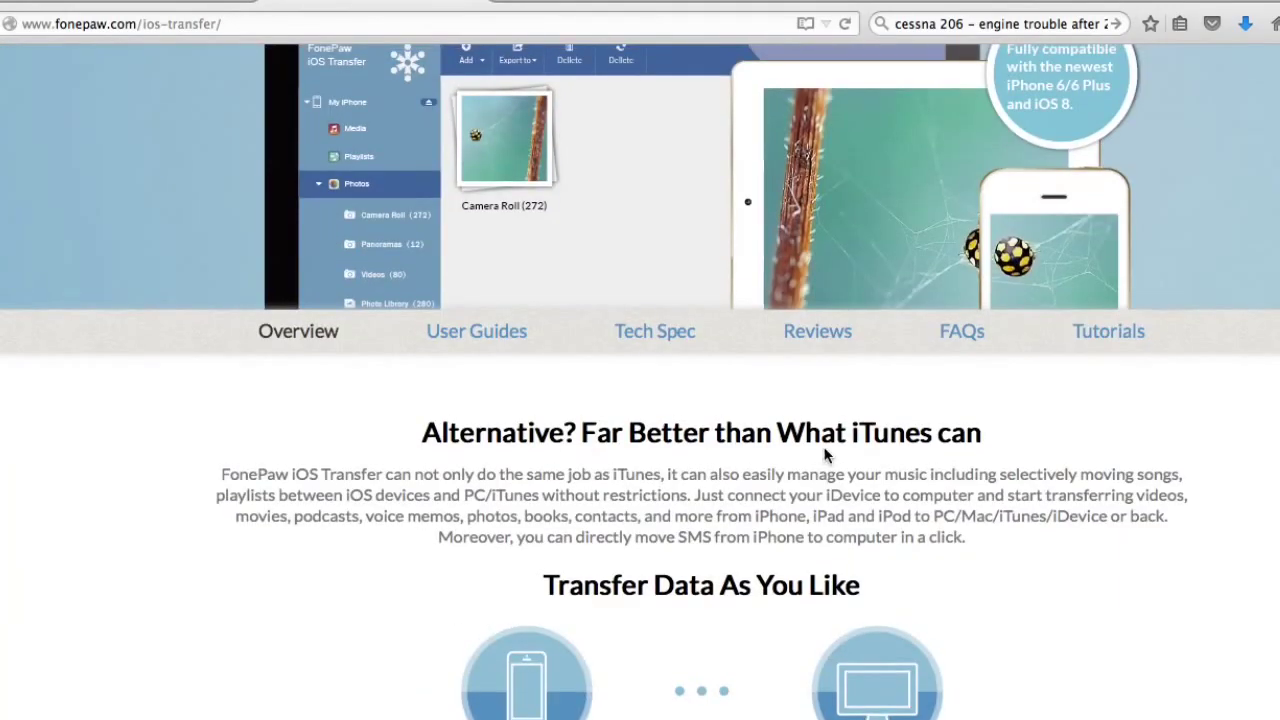
Open the FAQs page for iOS Transfer and look through the list of frequently asked questions.
click(977, 345)
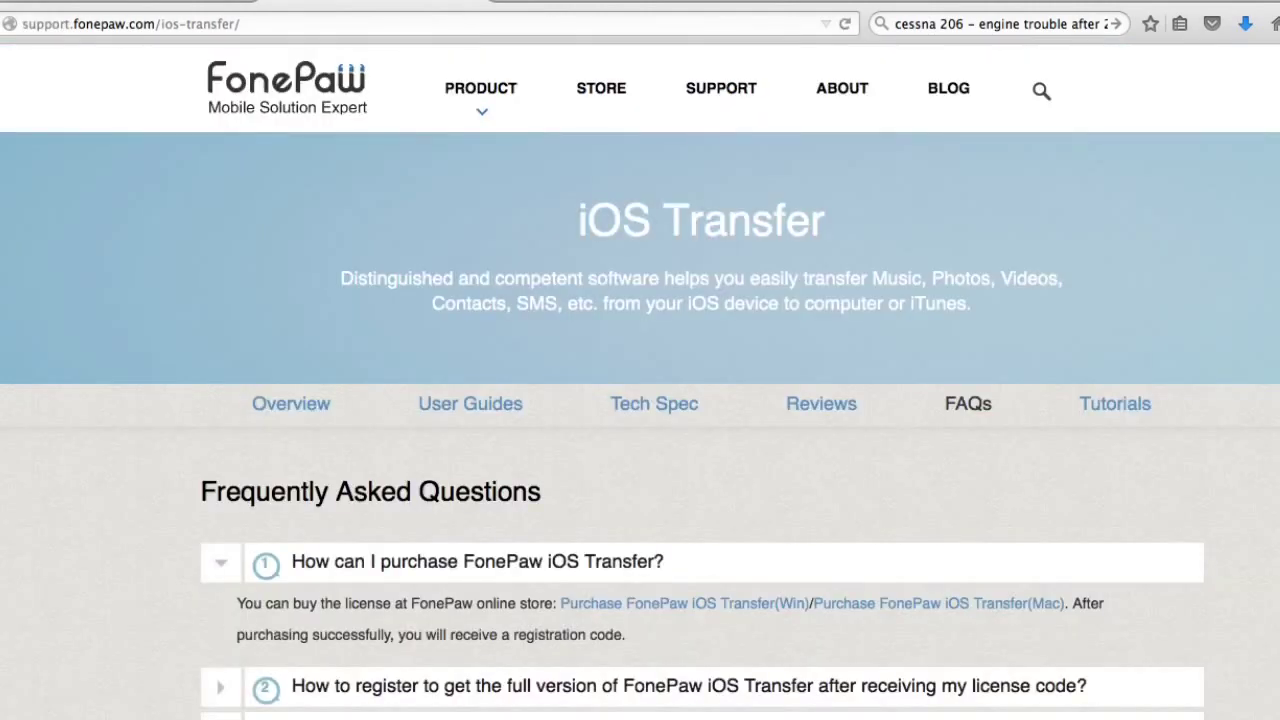
scroll(640, 400, down, 4)
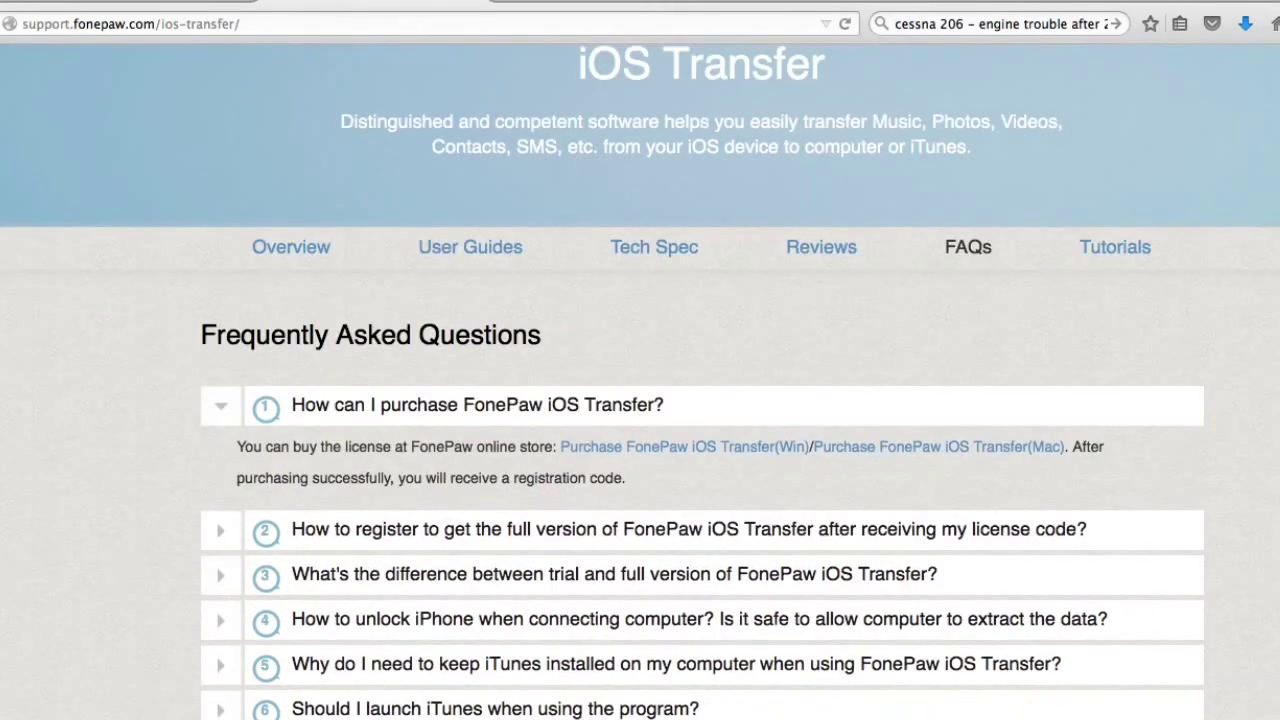
scroll(640, 400, down, 2)
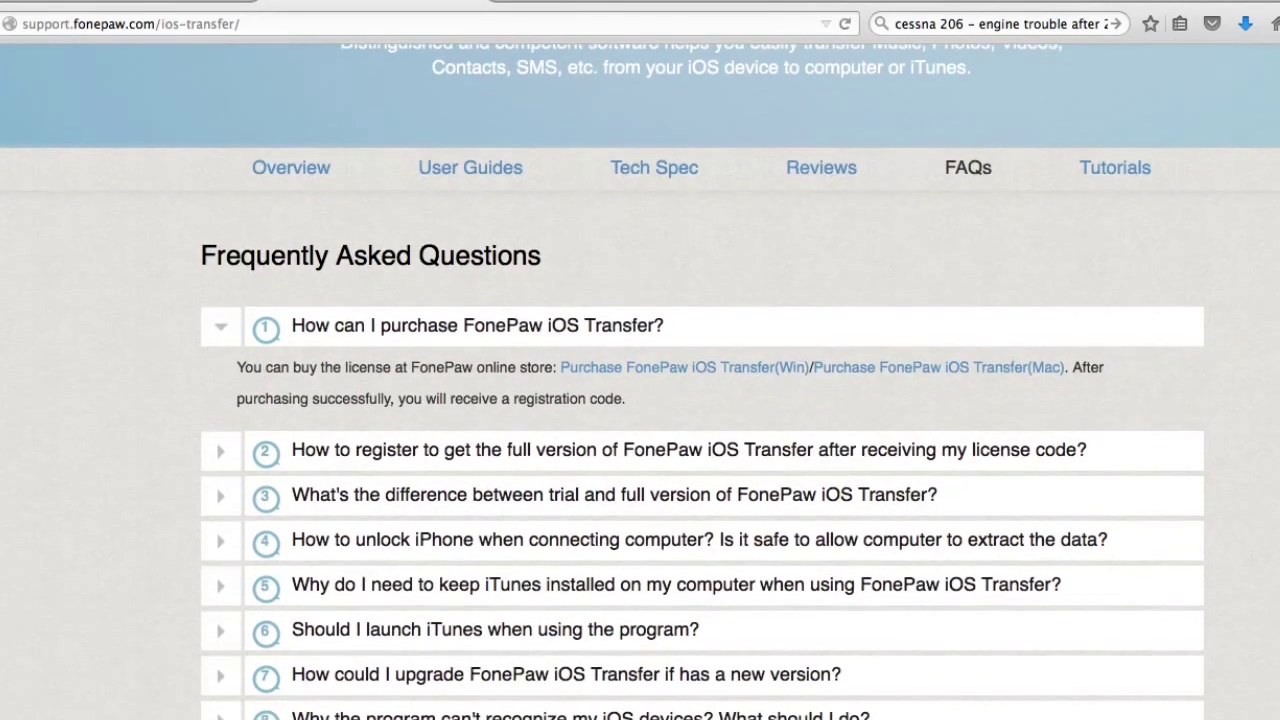
scroll(640, 400, down, 2)
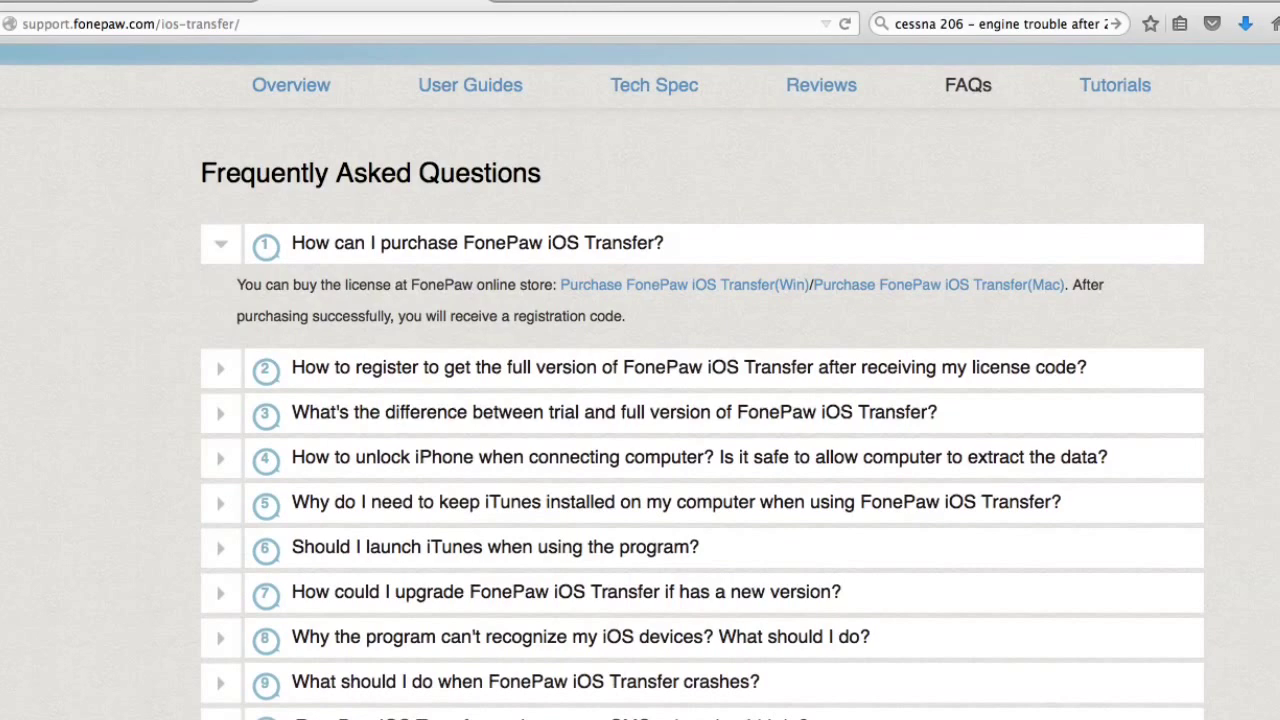
scroll(640, 400, down, 1)
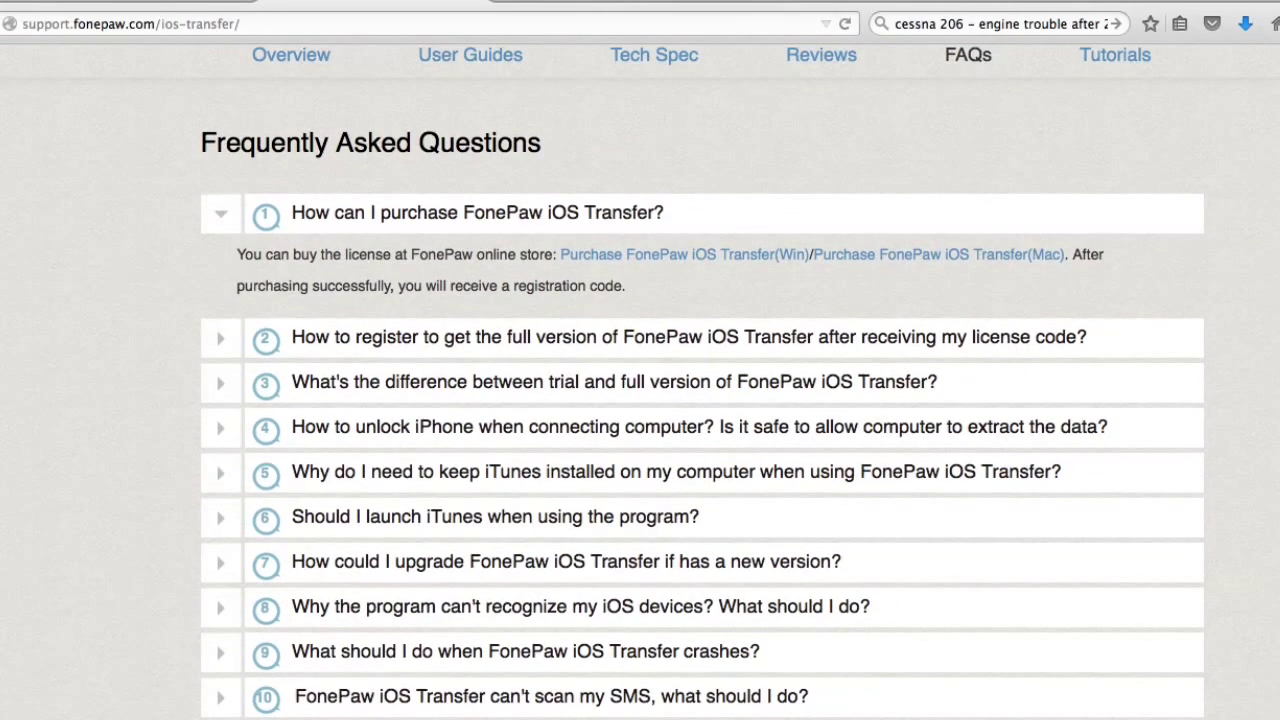
scroll(640, 400, down, 1)
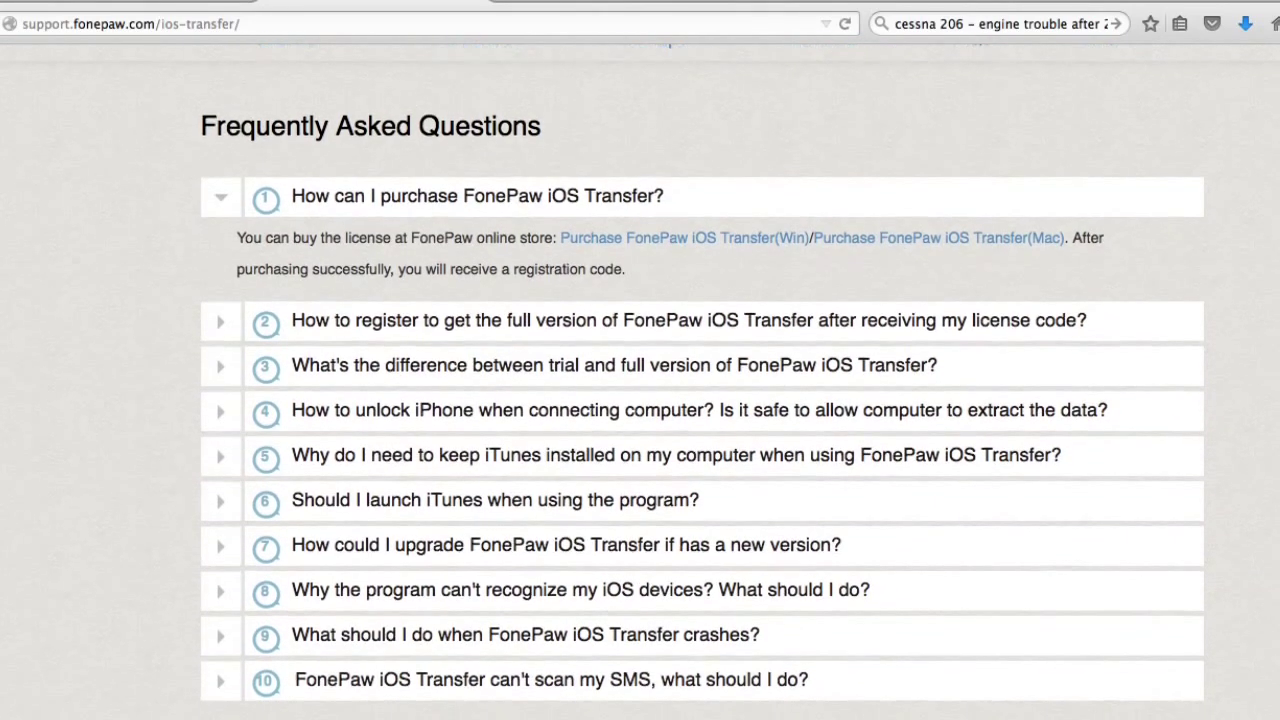
Switch to the Downloads folder in Finder, close the Image Capture window and move the Downloads window clear.
click(506, 441)
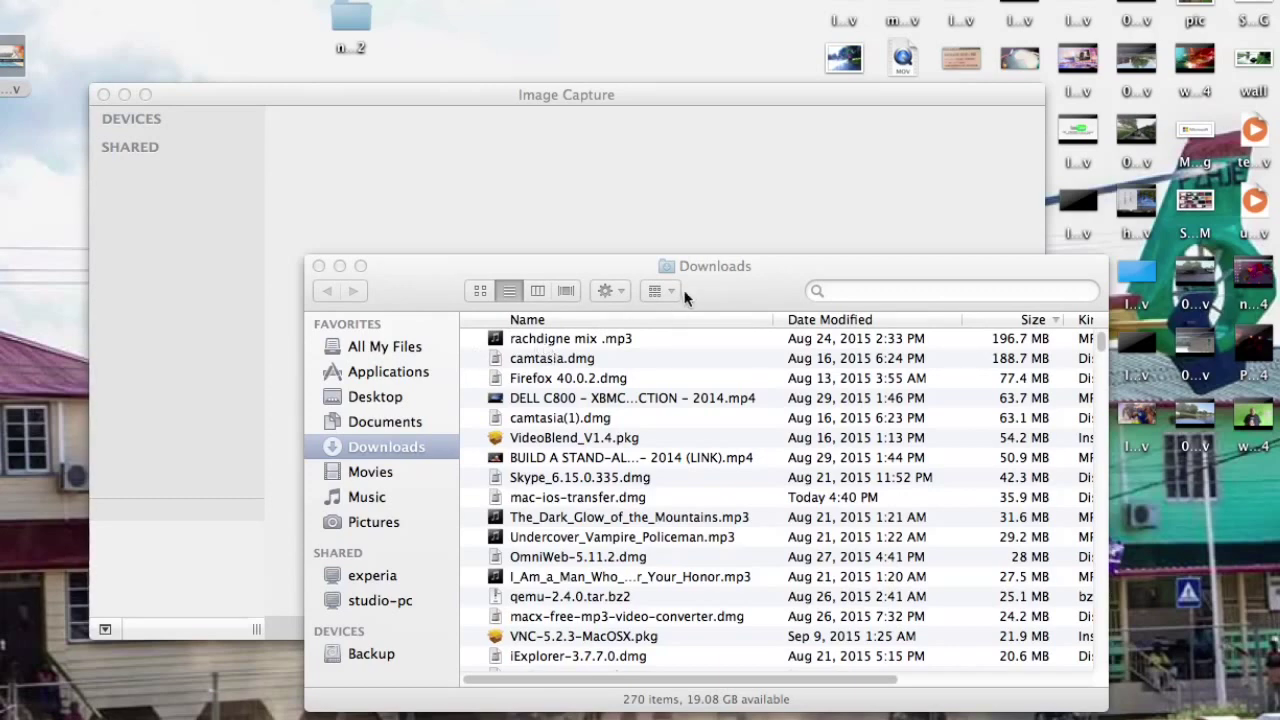
drag(424, 272, 411, 603)
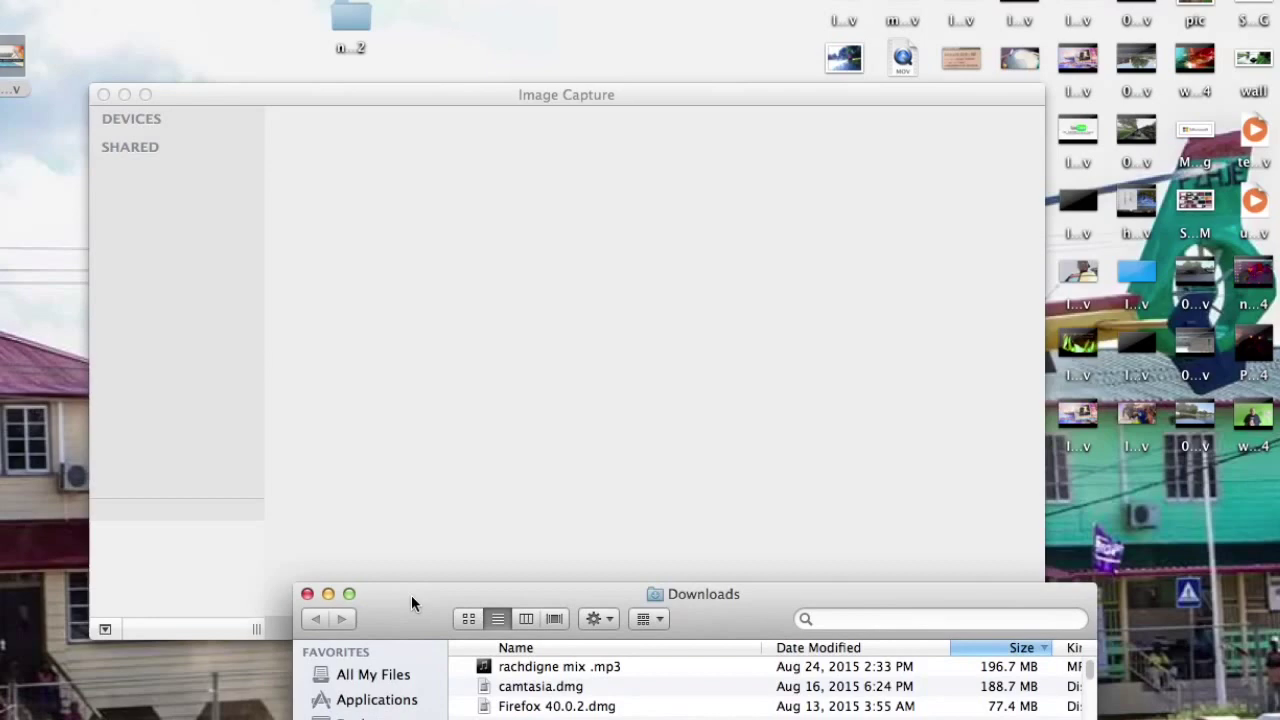
click(103, 94)
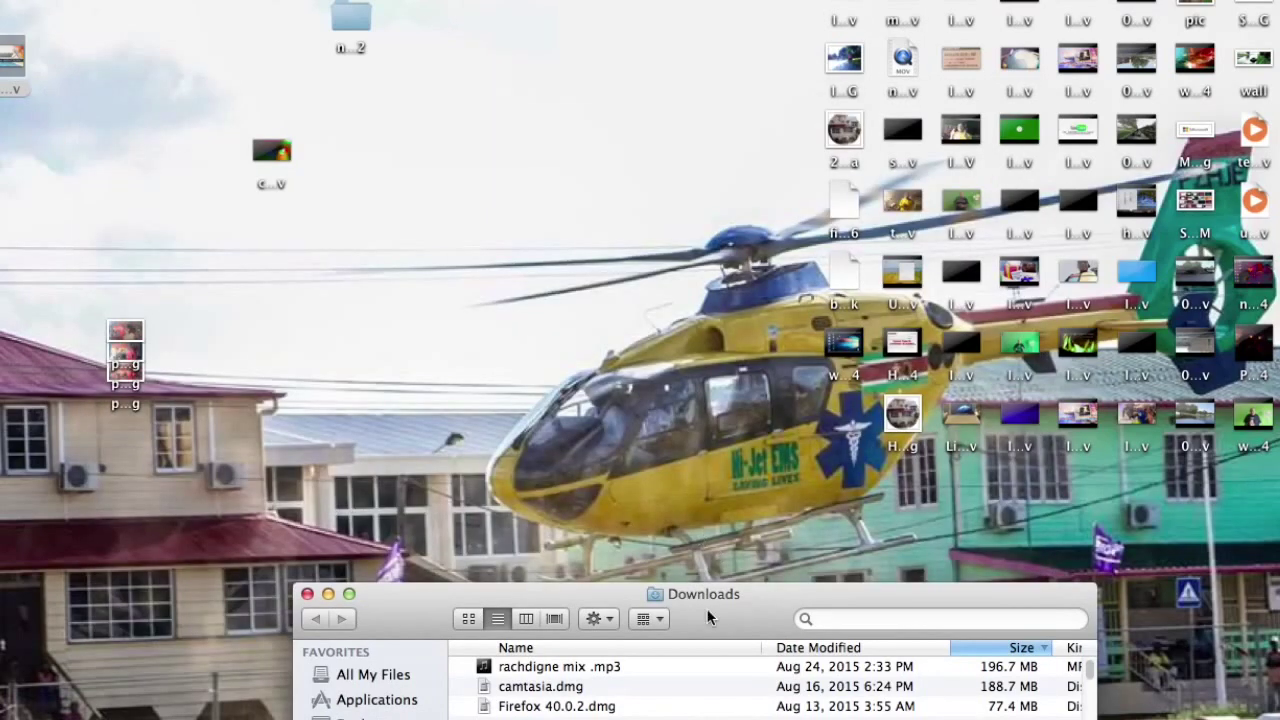
drag(745, 623, 635, 190)
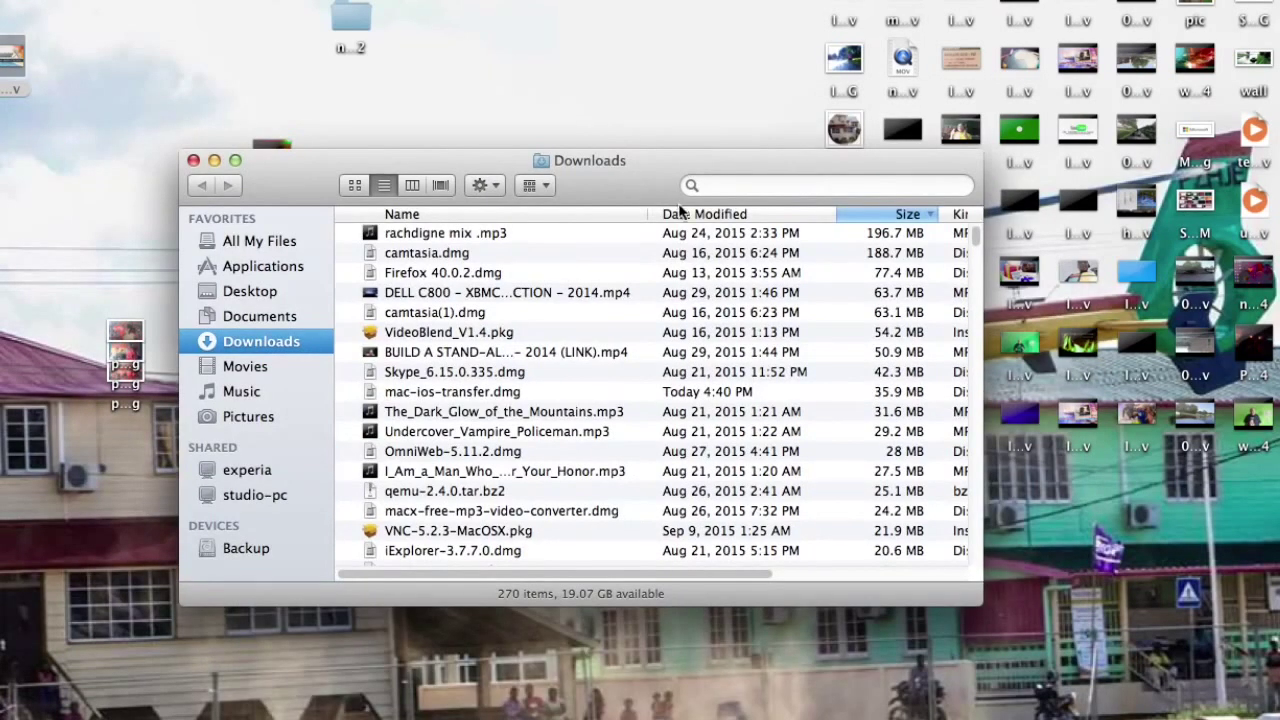
Sort the files in the Downloads folder by date modified, newest first.
click(686, 215)
click(686, 215)
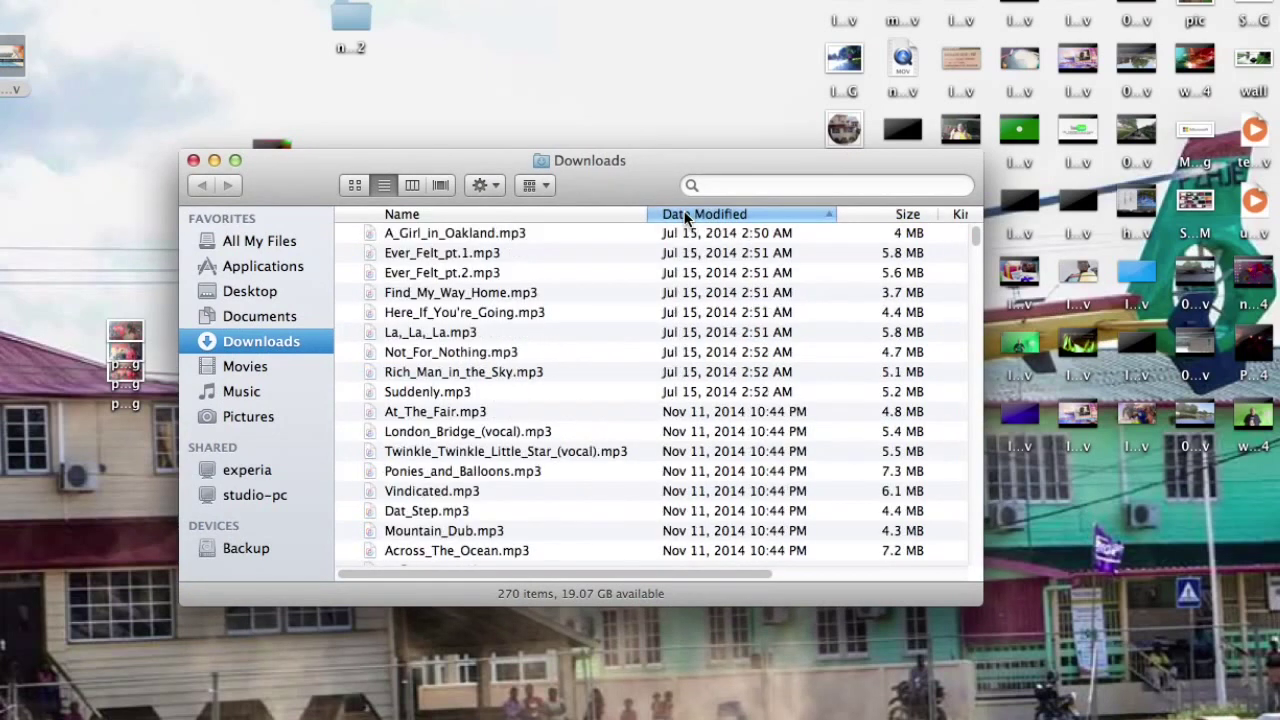
click(686, 215)
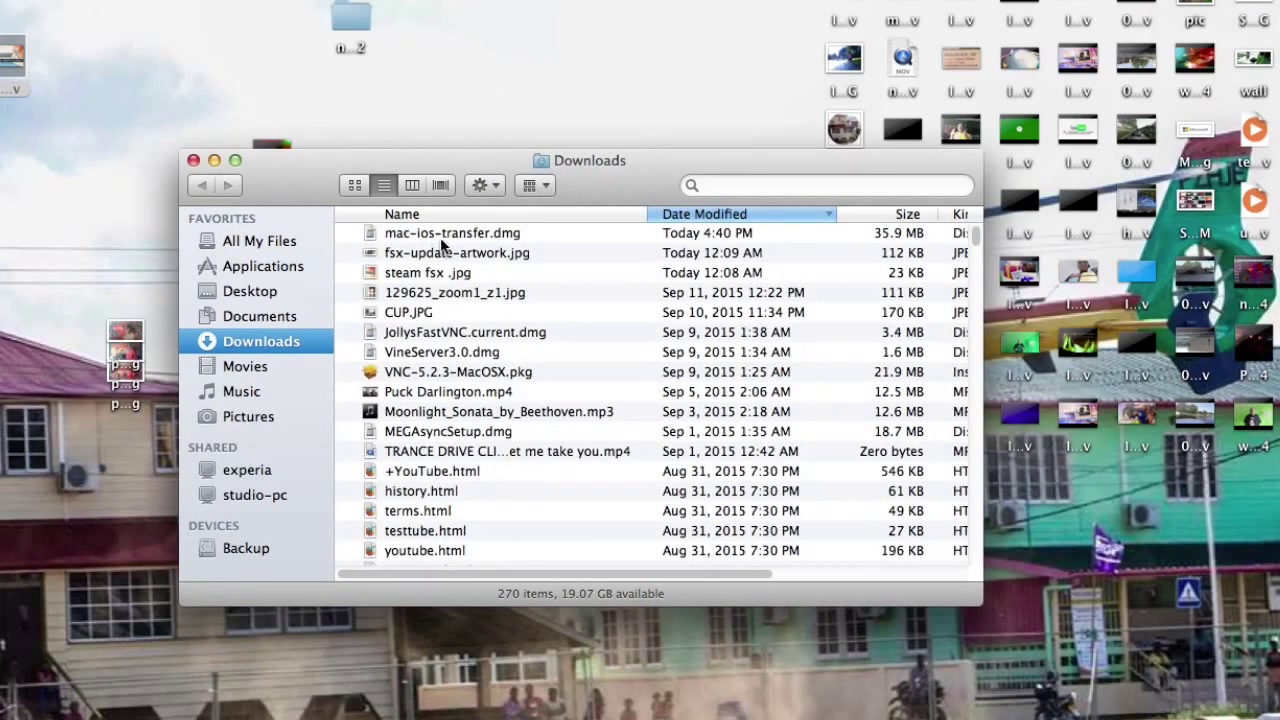
Open the mac-ios-transfer.dmg disk image and close the Downloads window.
click(438, 236)
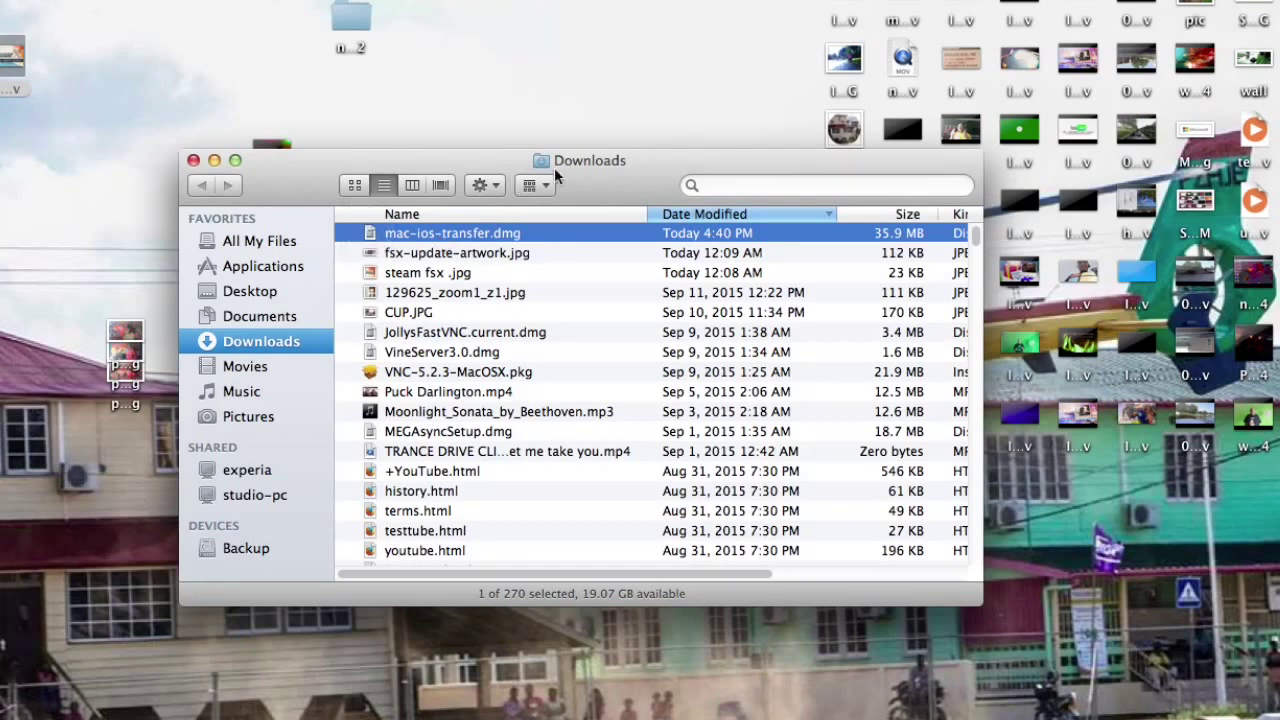
drag(557, 175, 966, 260)
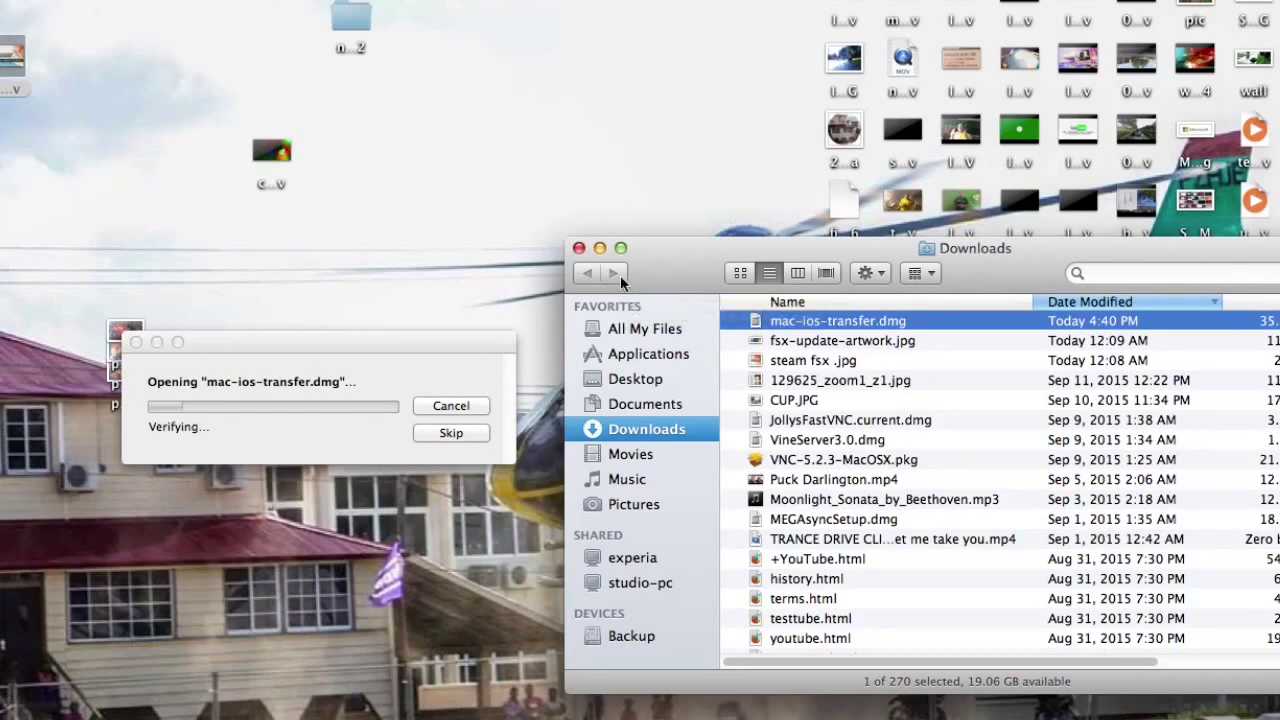
click(579, 249)
drag(447, 357, 670, 131)
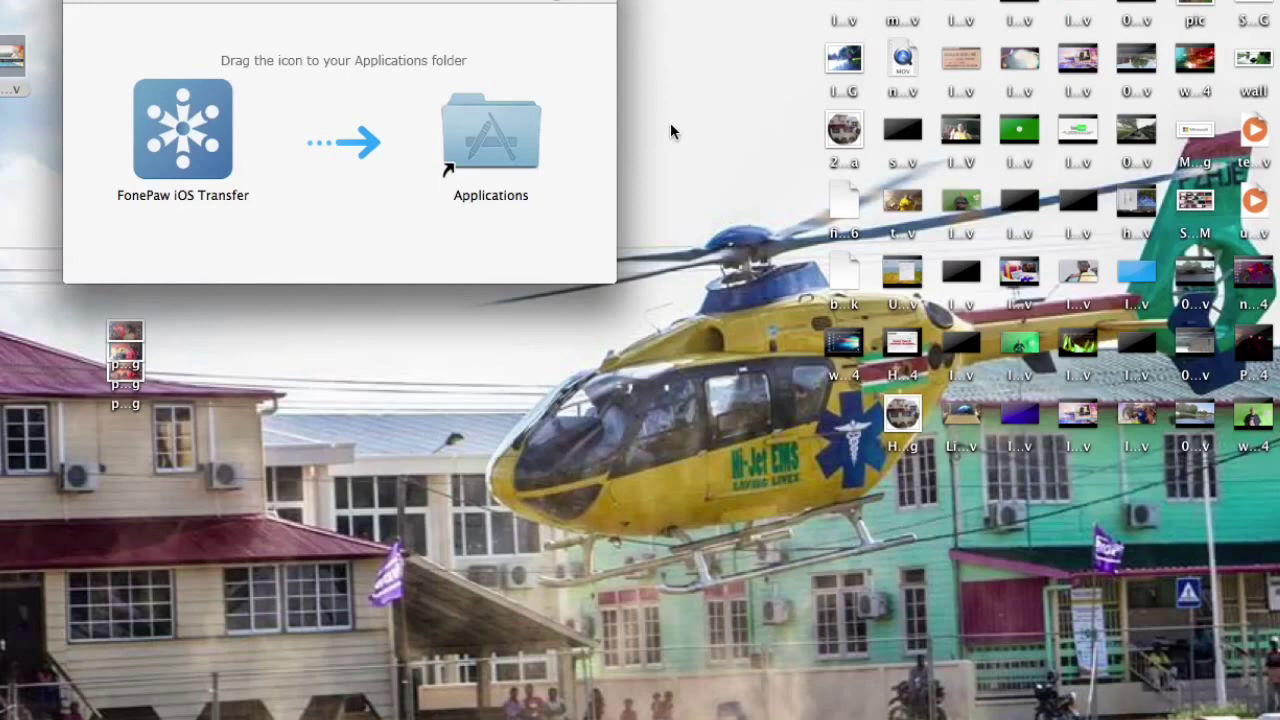
Copy FonePaw iOS Transfer from the disk image into the Applications folder and open that folder.
click(179, 128)
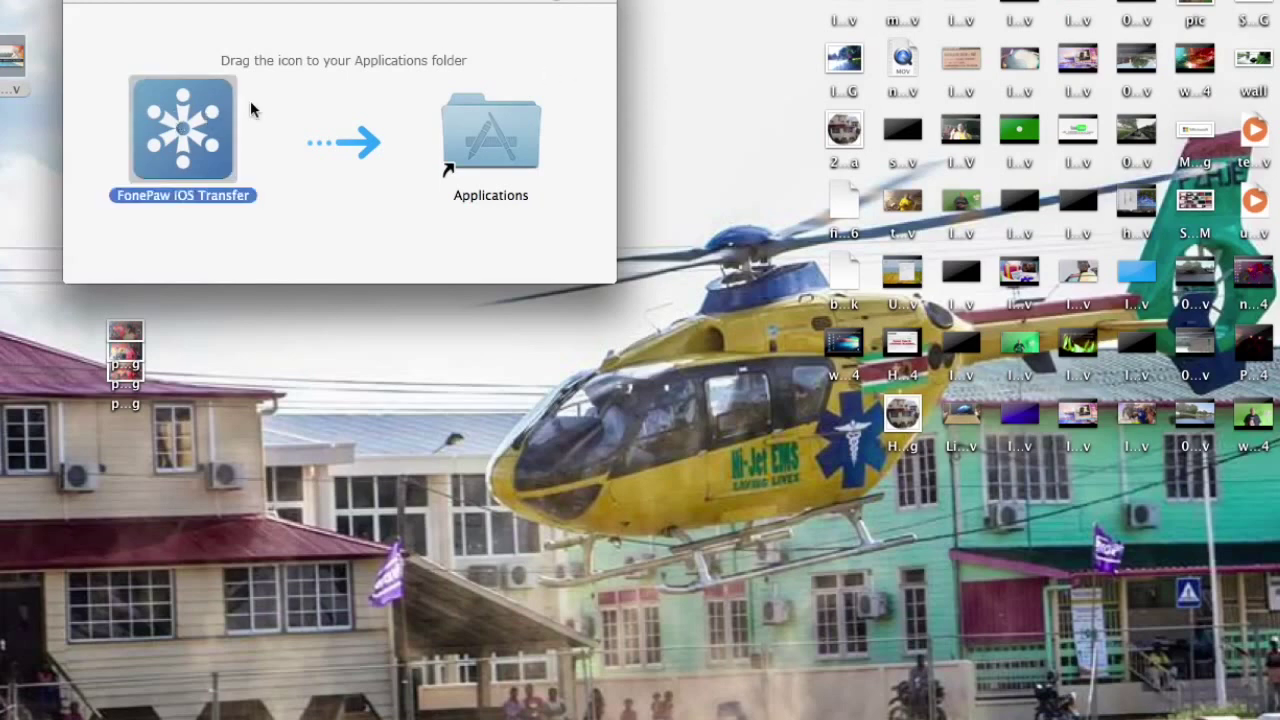
drag(251, 110, 490, 124)
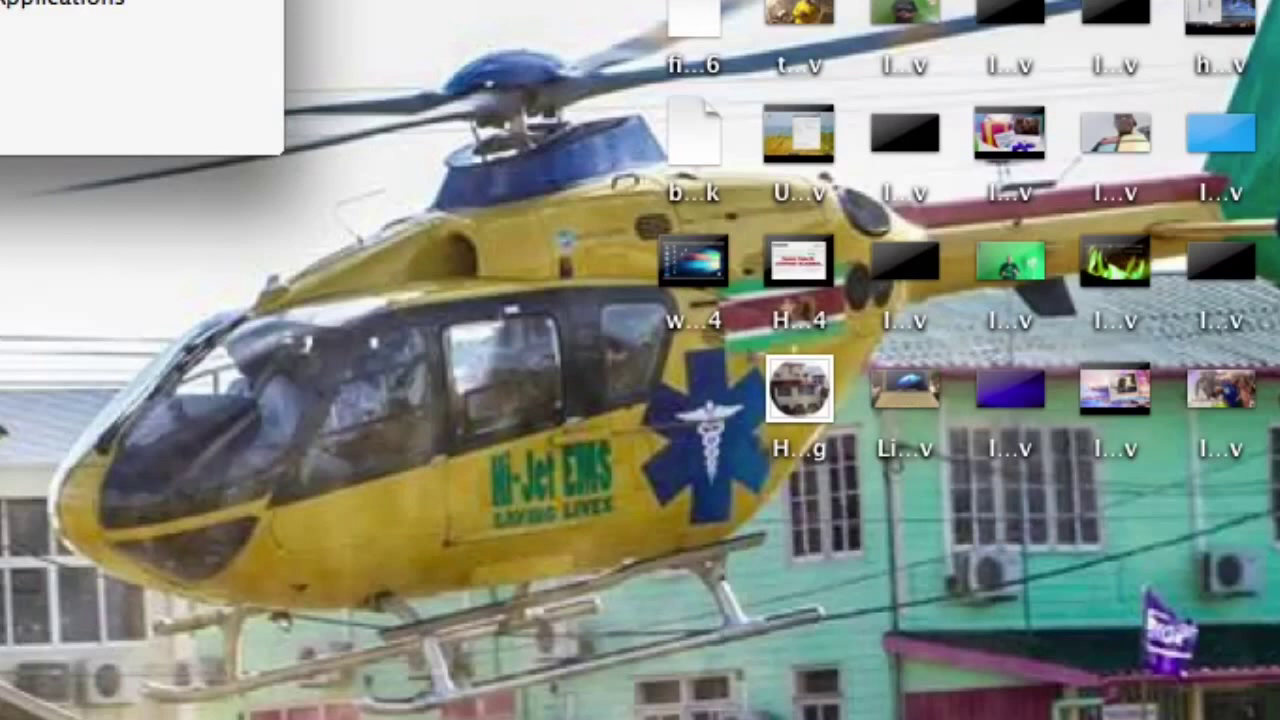
click(62, 2)
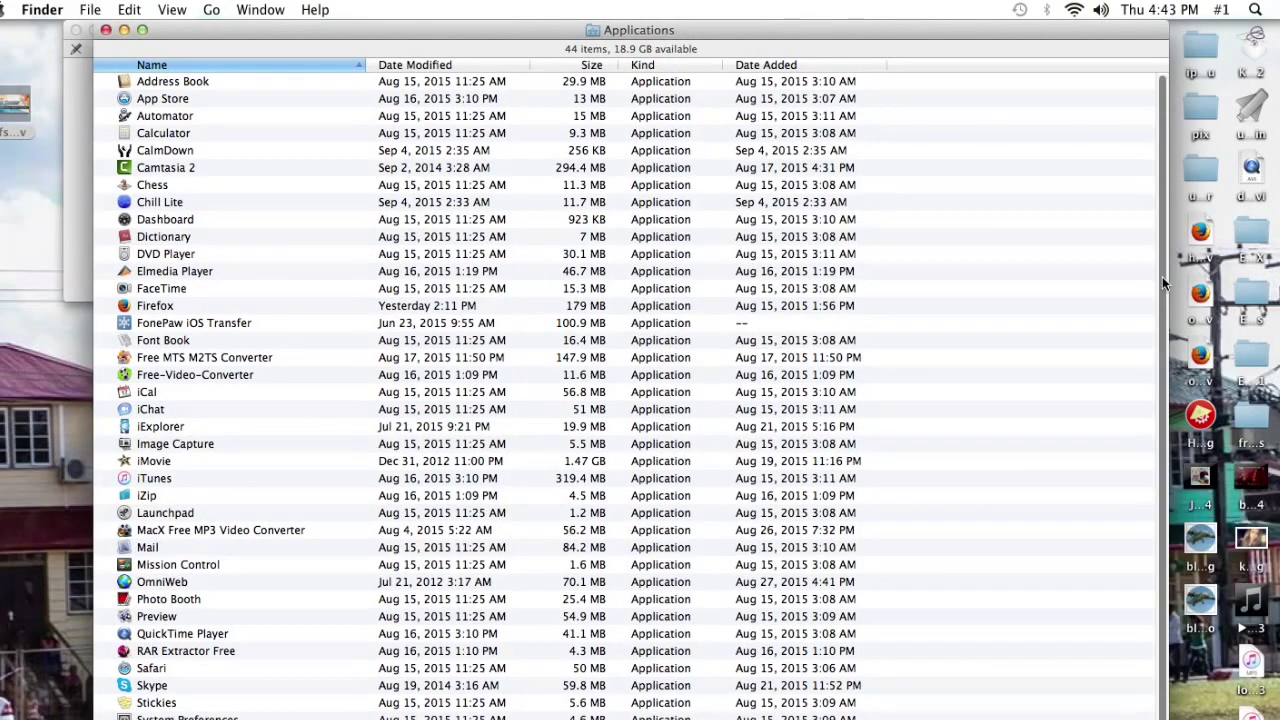
Move the Applications window aside and launch FonePaw iOS Transfer from the application list.
scroll(1160, 276, down, 1)
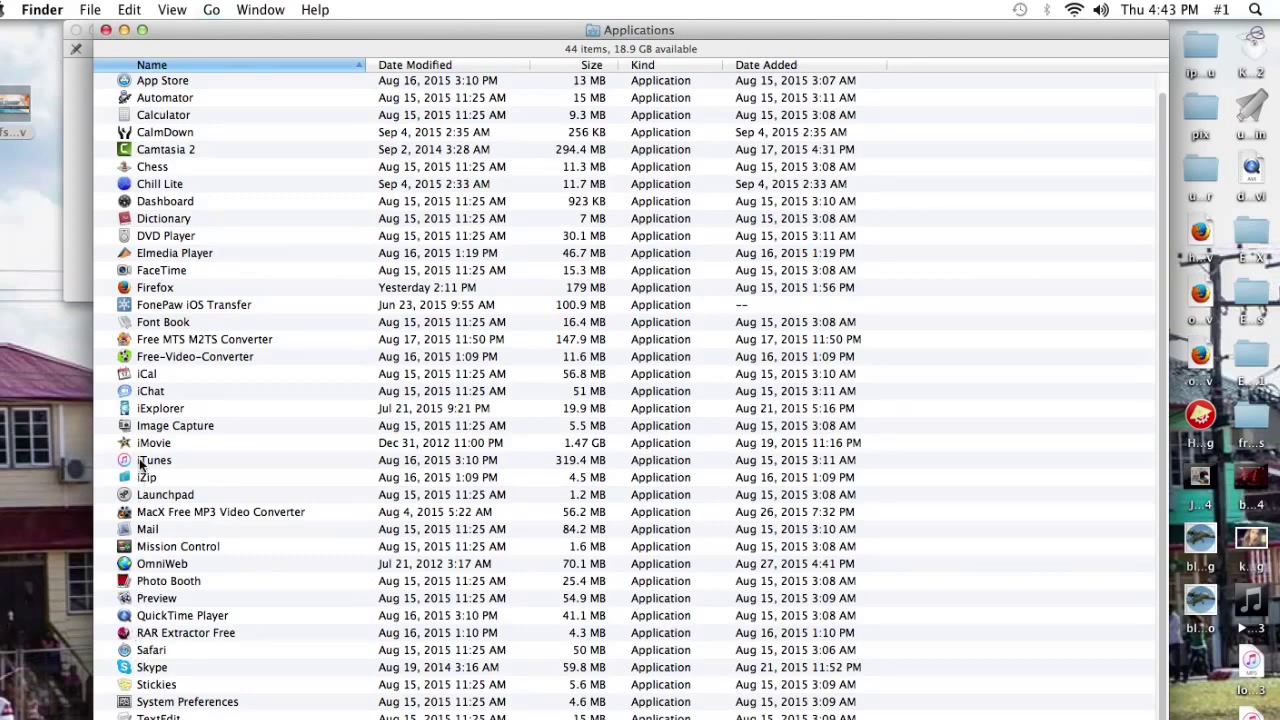
click(176, 412)
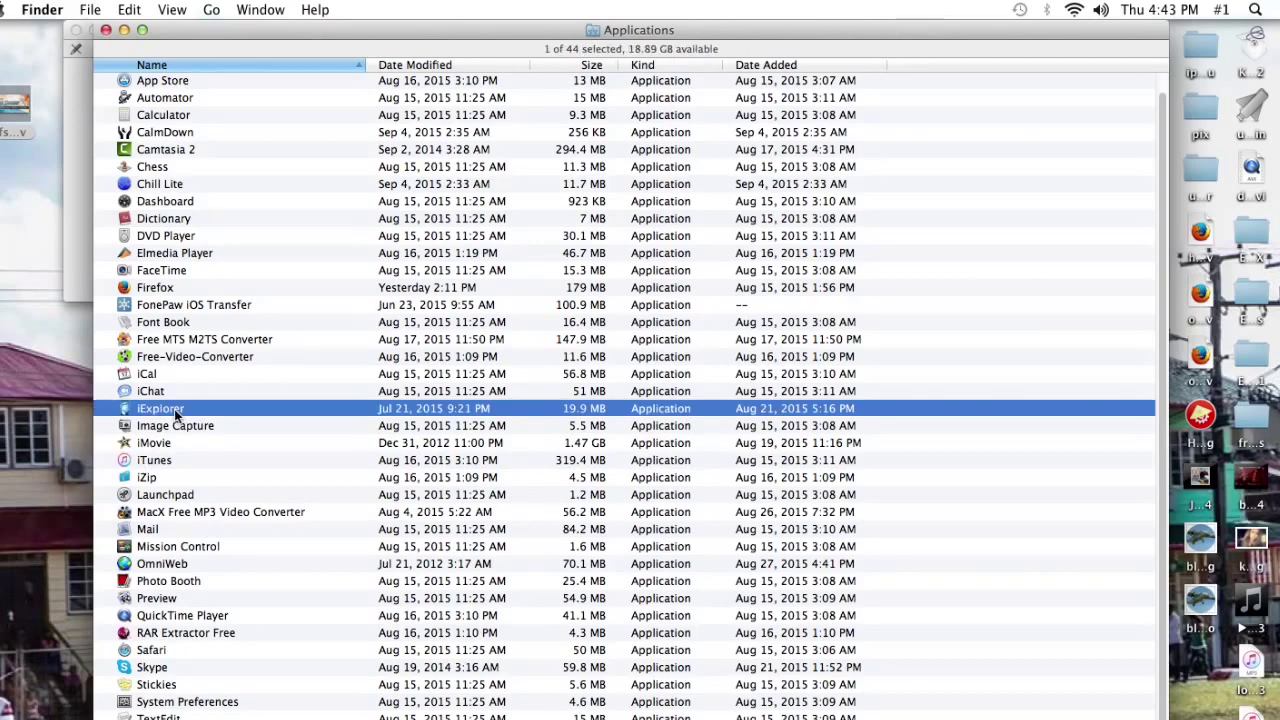
drag(378, 36, 468, 28)
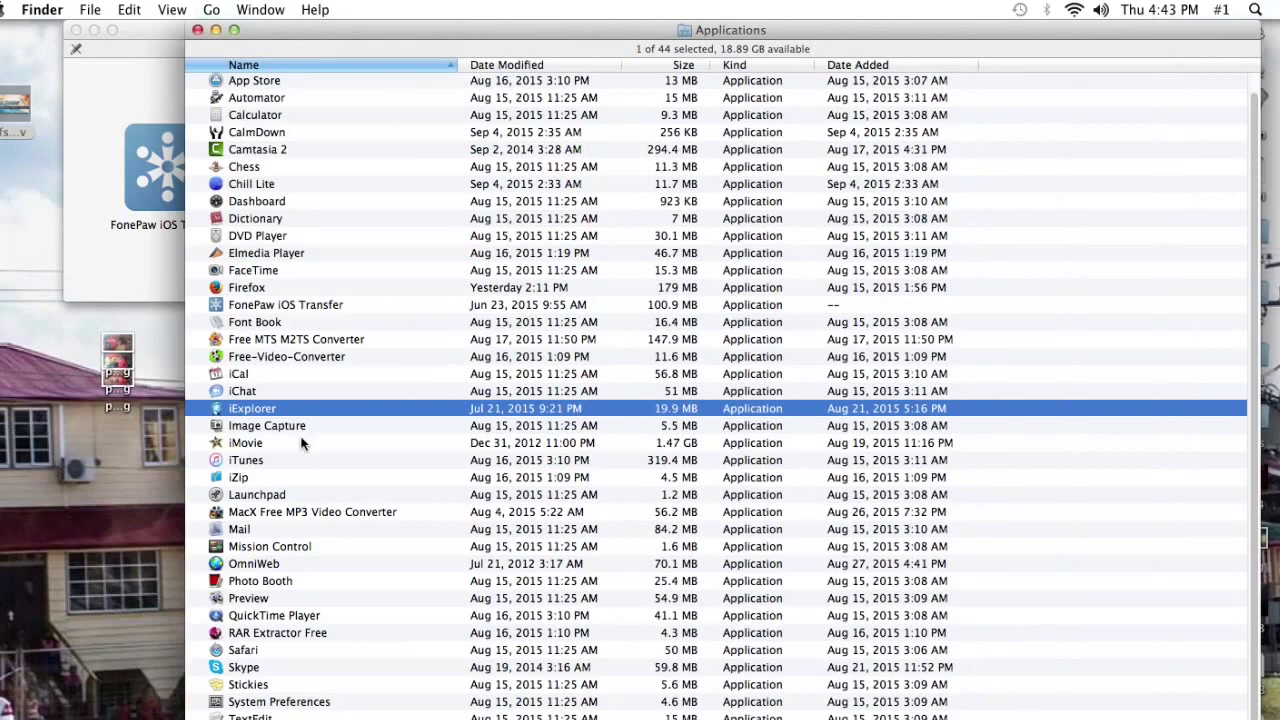
click(236, 306)
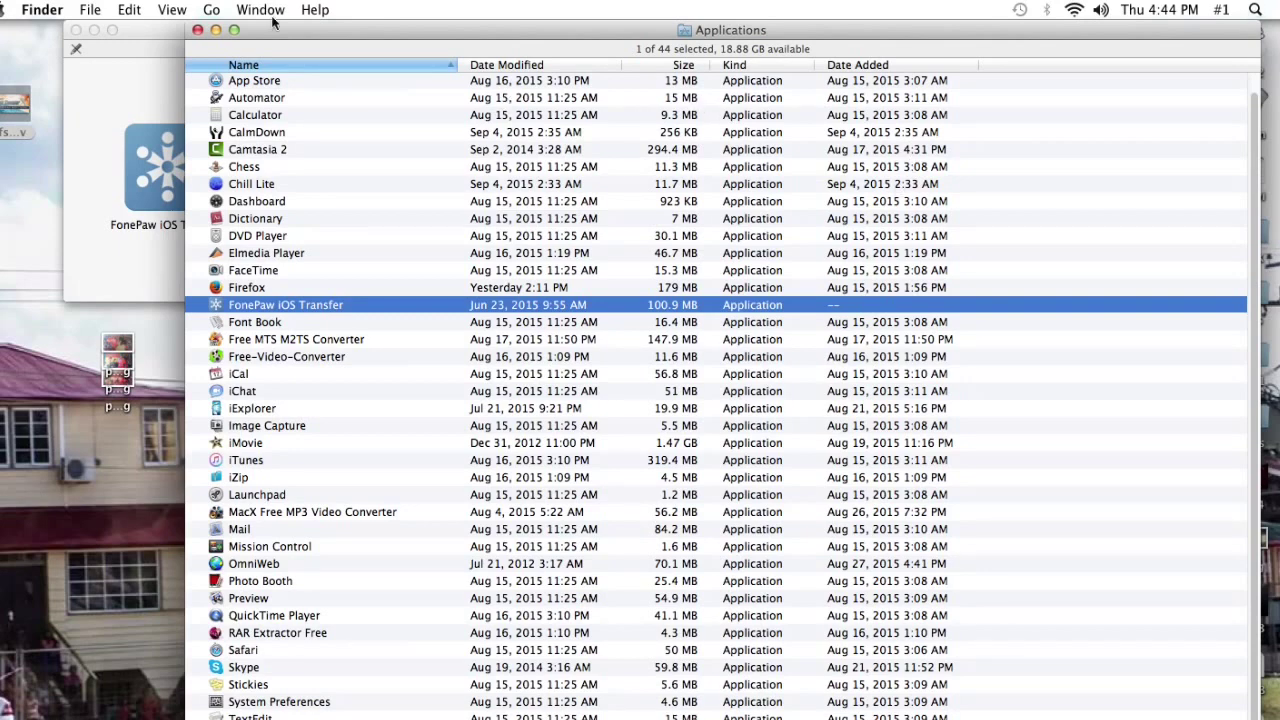
Close the Applications and disk image windows, and confirm opening the downloaded FonePaw iOS Transfer application.
click(197, 30)
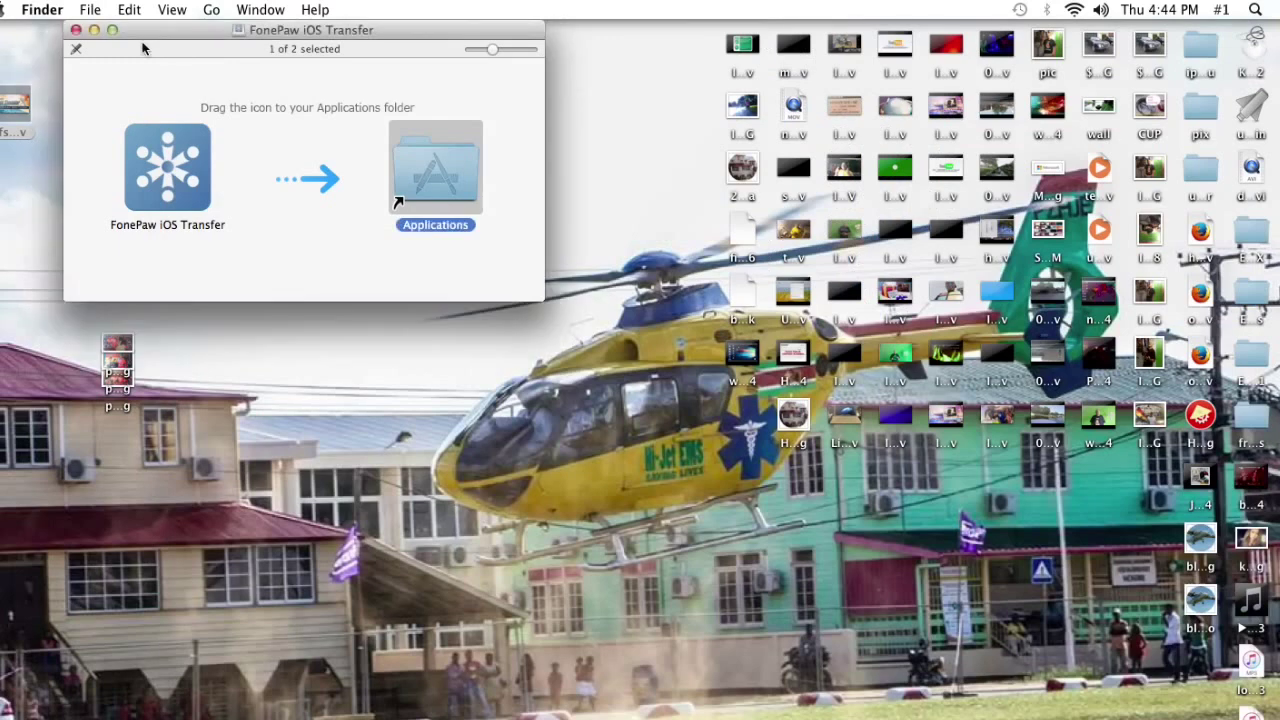
click(76, 31)
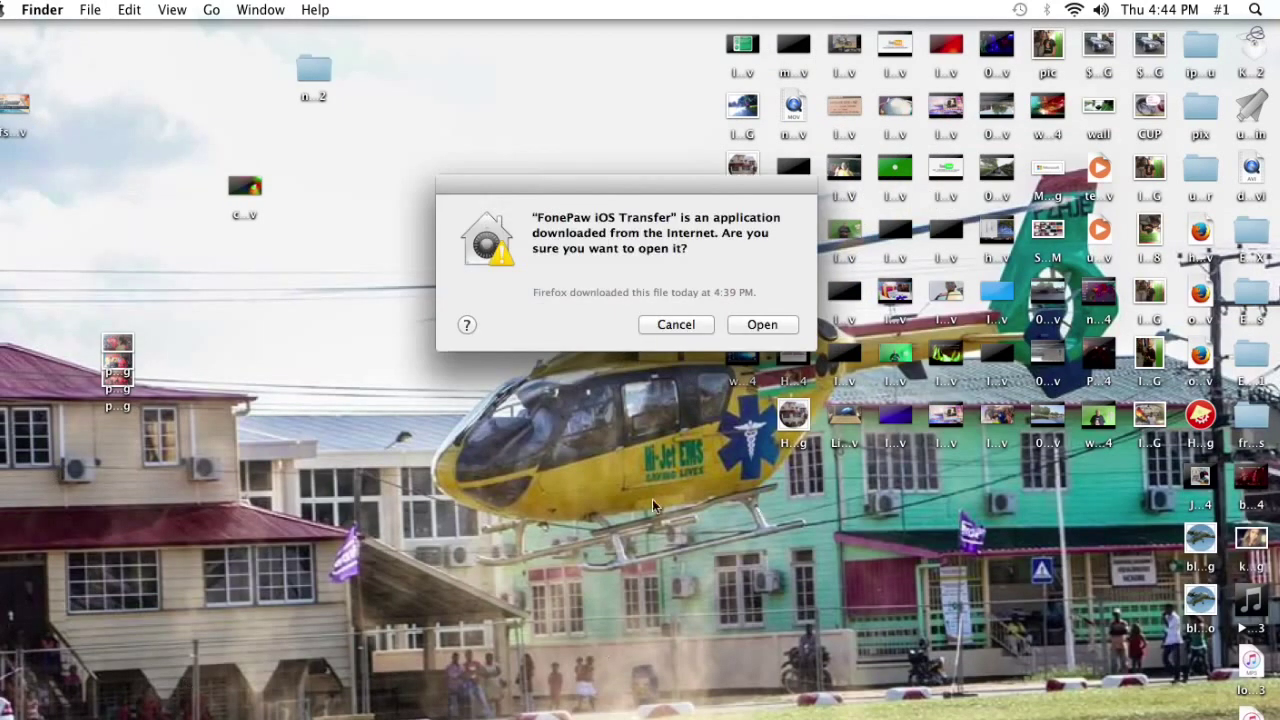
click(775, 324)
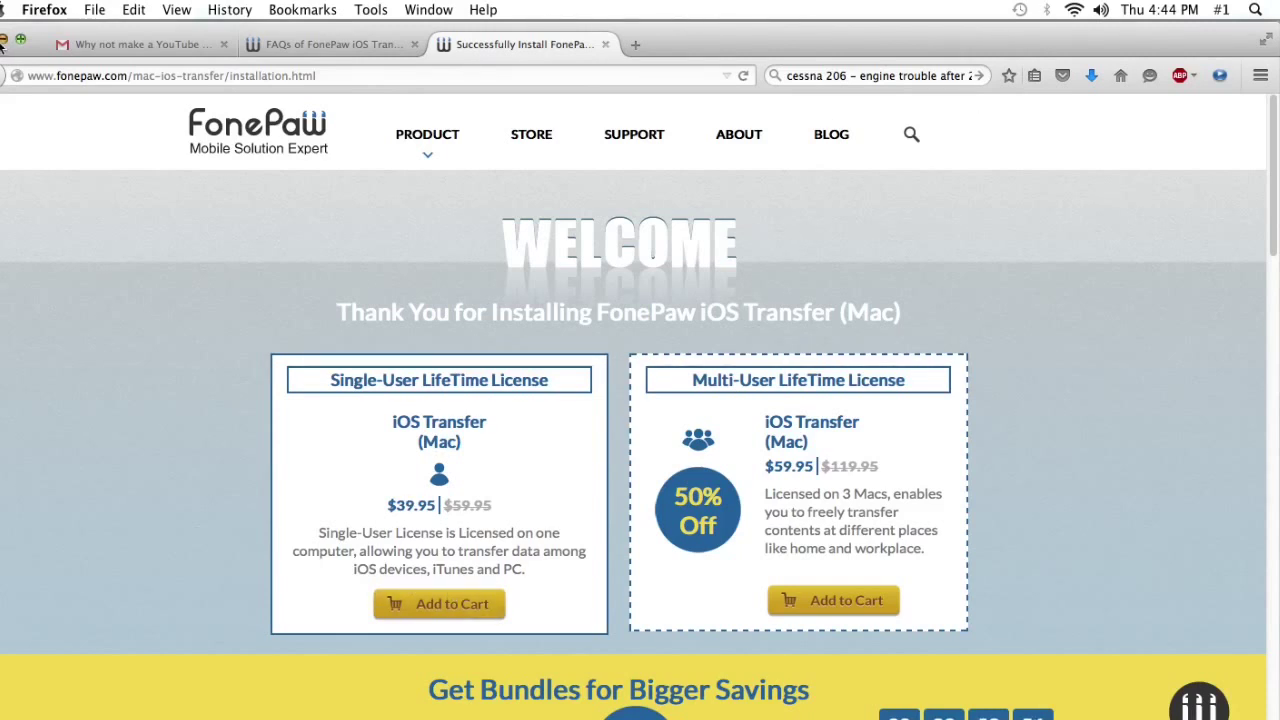
Minimize the browser window and dismiss the trial notice with Order Later, moving the iOS Transfer window clear.
click(3, 40)
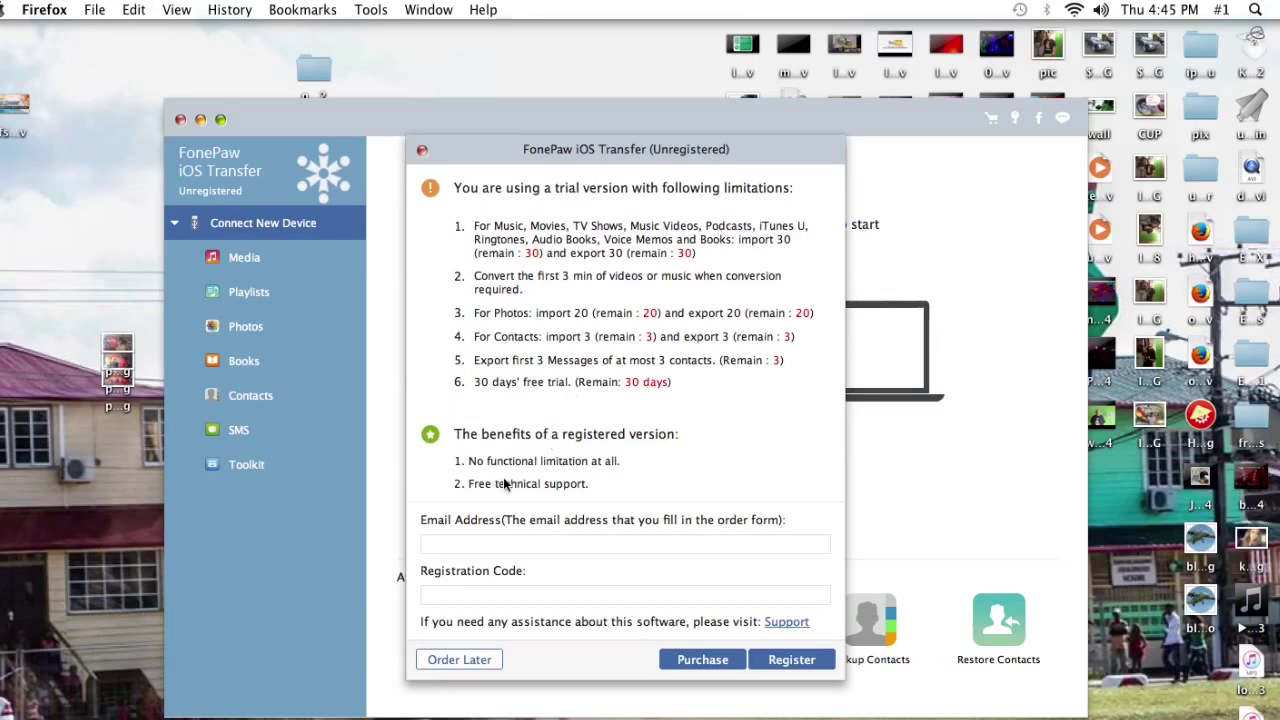
click(470, 663)
click(470, 663)
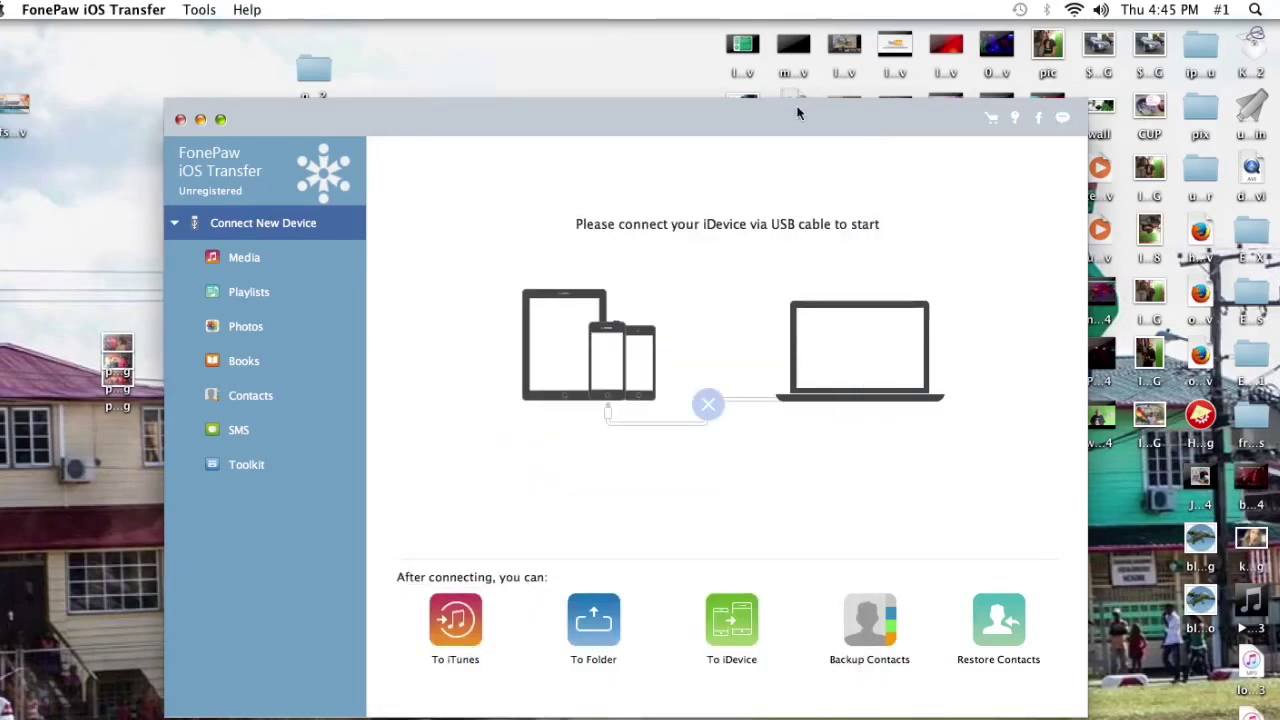
drag(797, 113, 737, 71)
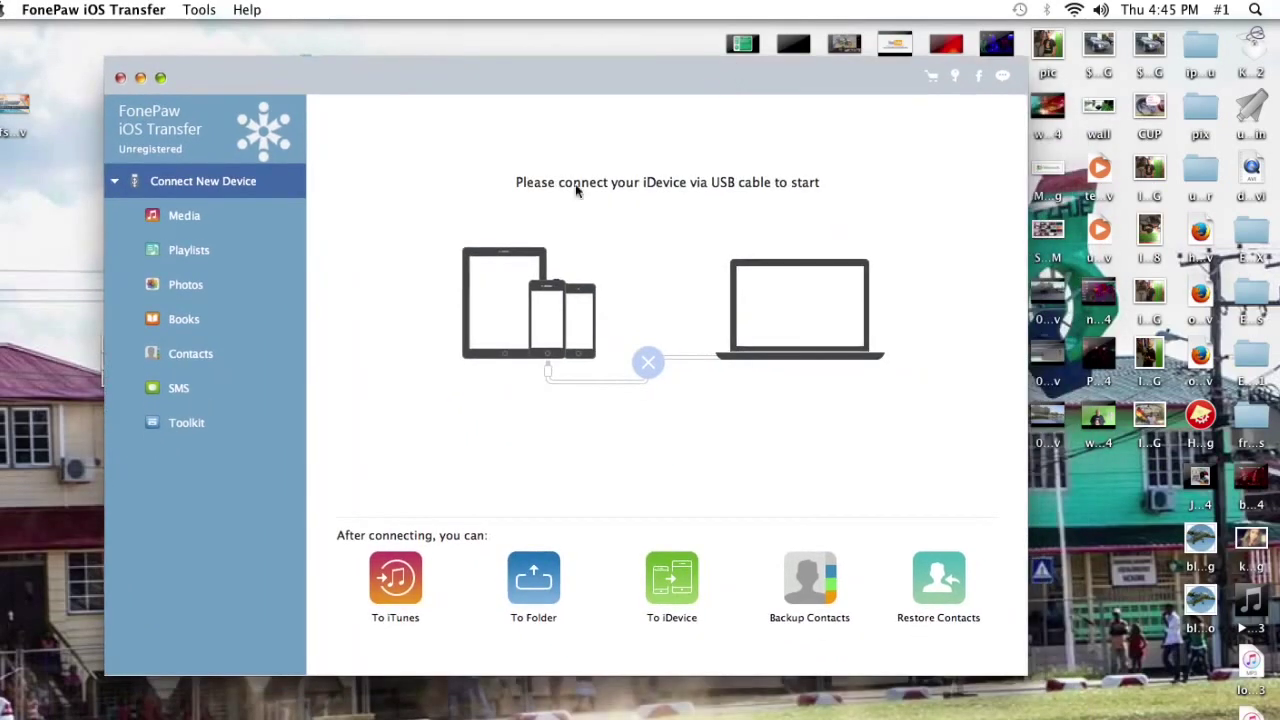
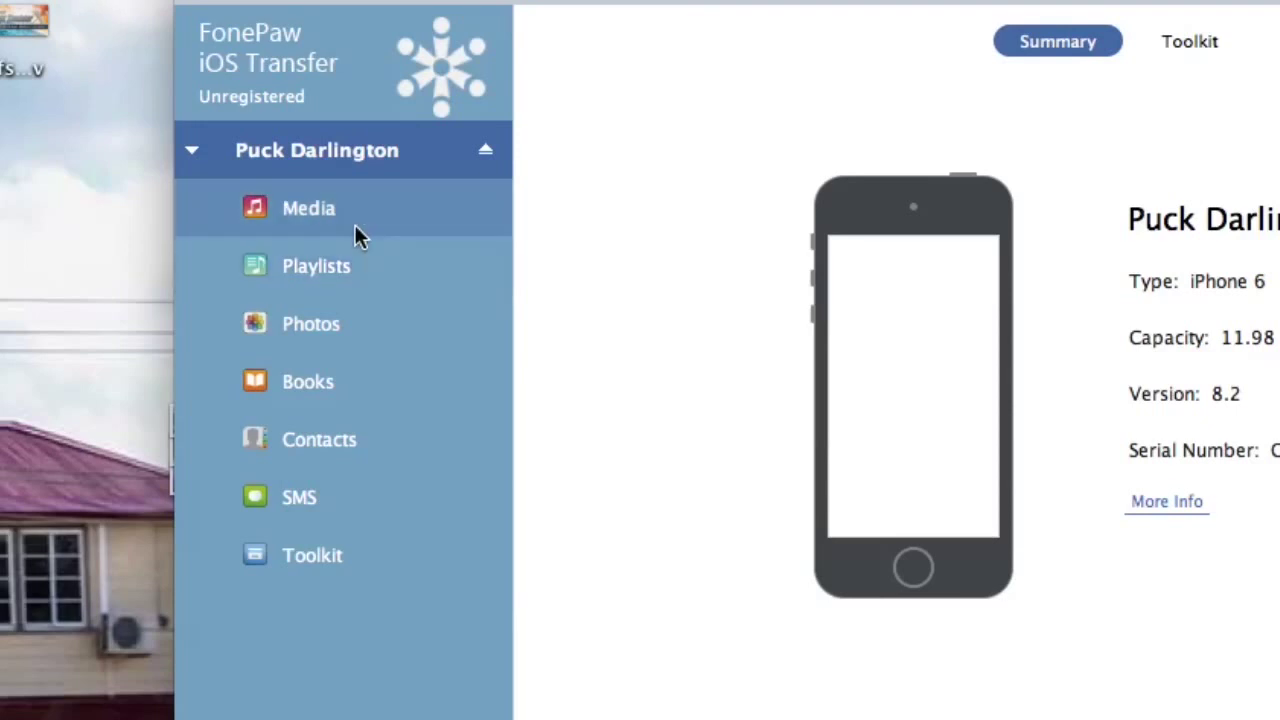
Open the connected iPhone's Media list, look through its tracks and check the options for adding media.
click(353, 235)
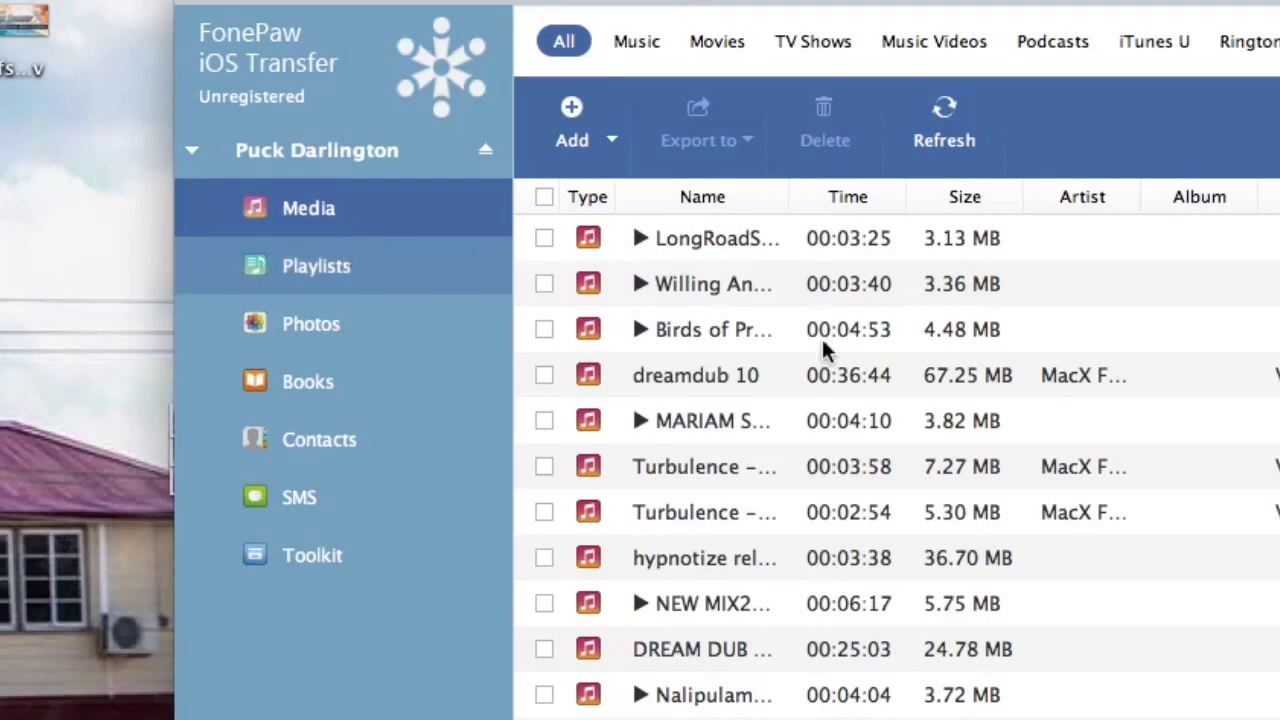
click(637, 240)
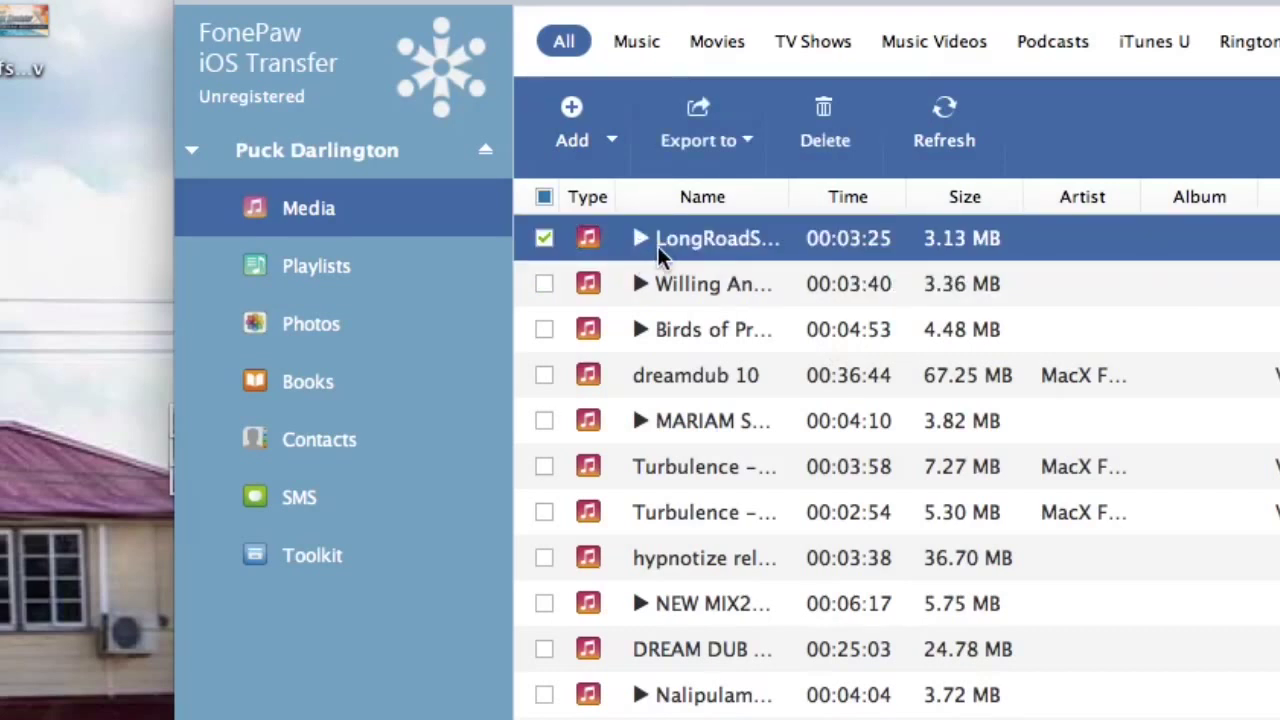
click(540, 241)
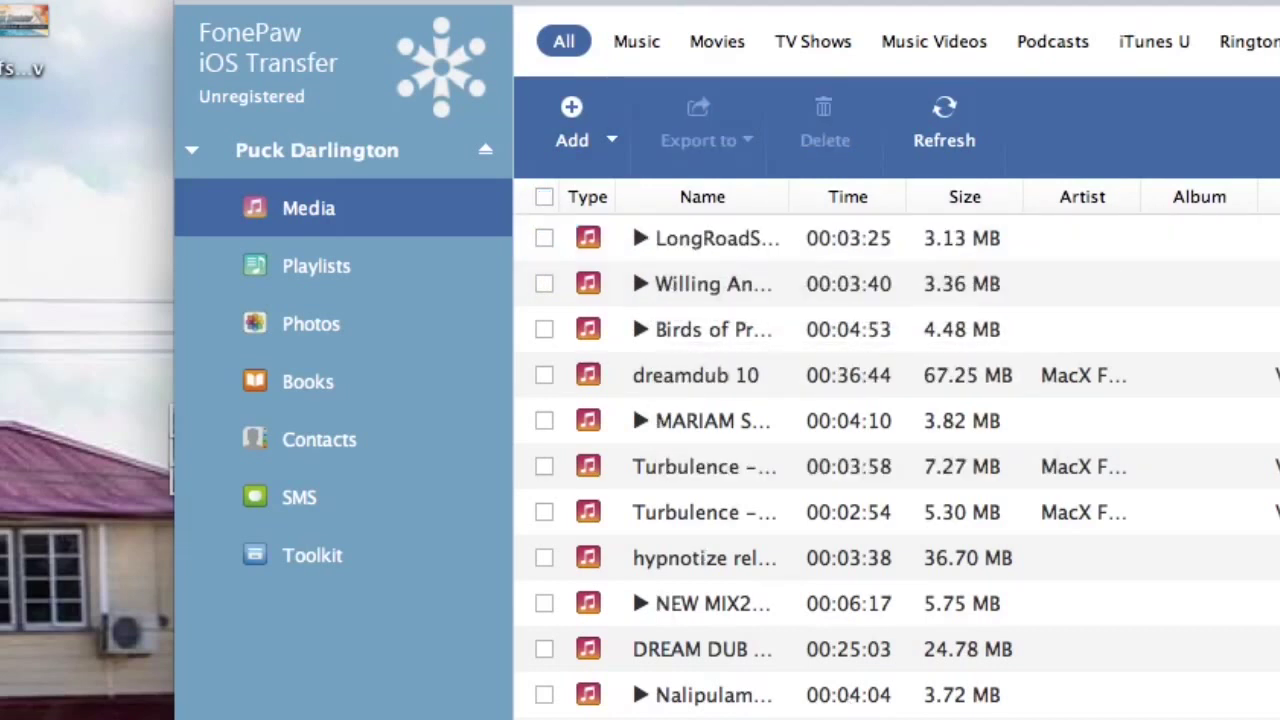
scroll(897, 466, down, 3)
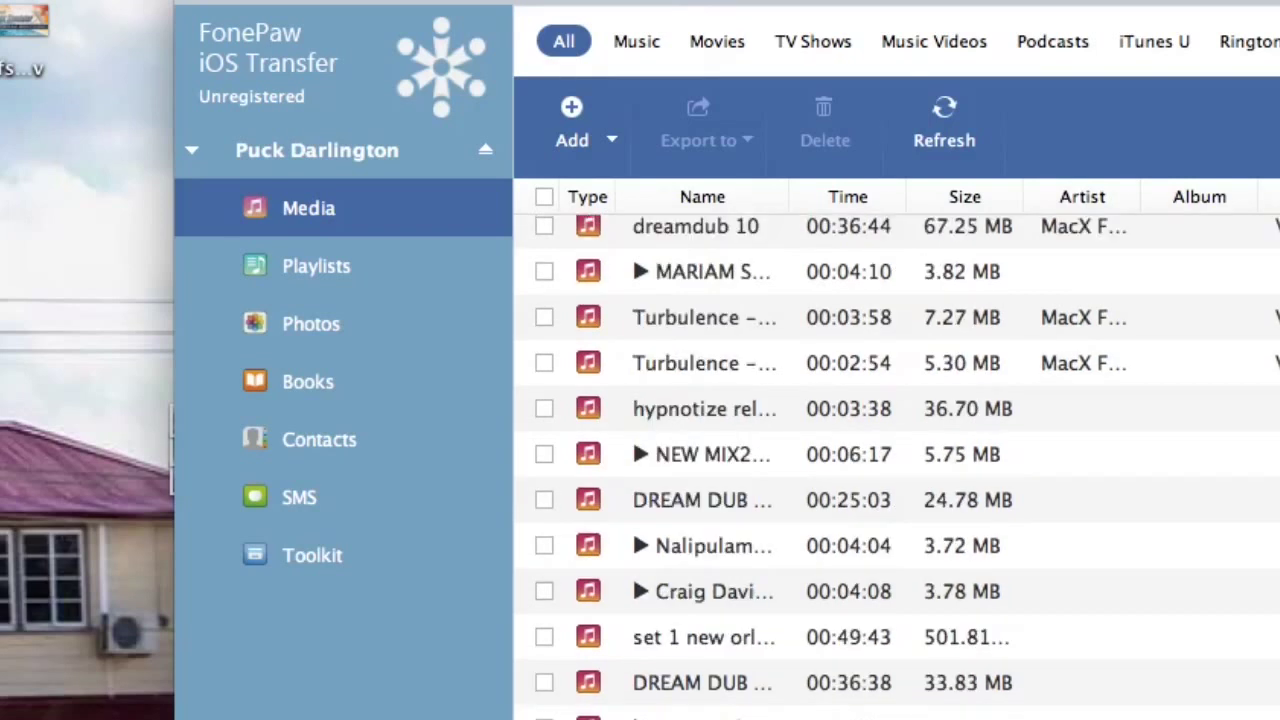
scroll(897, 466, up, 3)
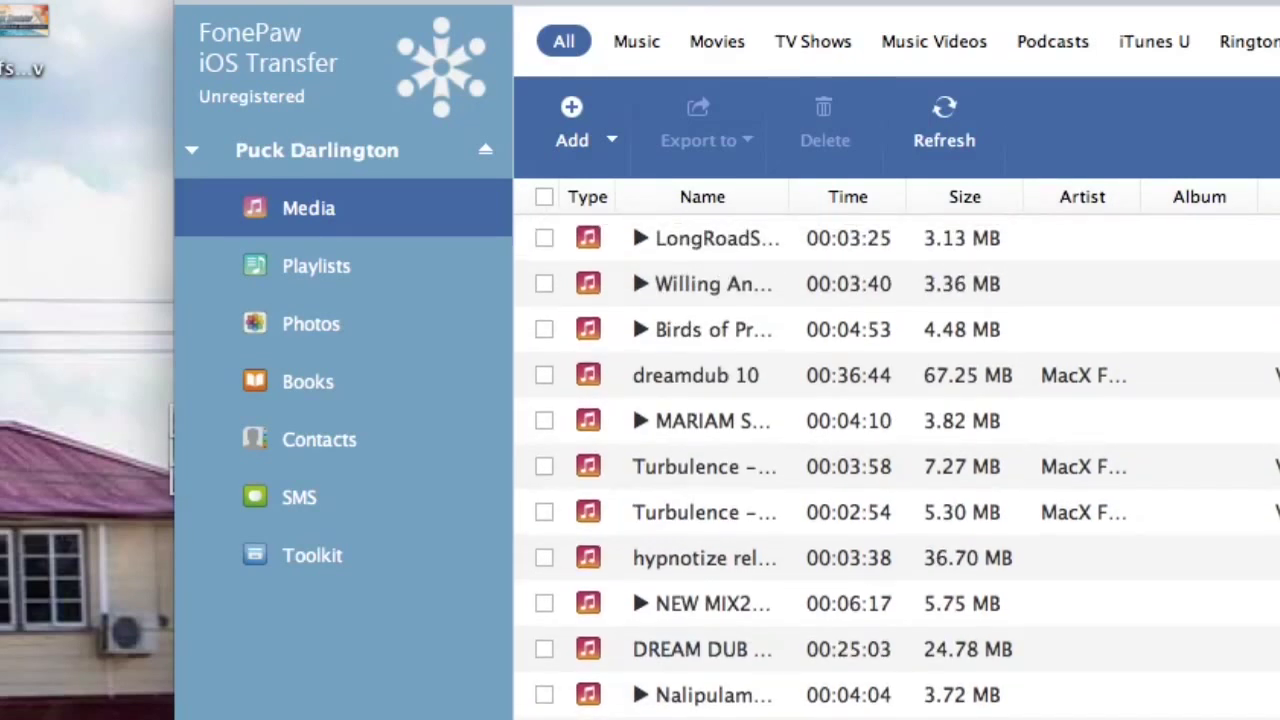
click(612, 141)
click(612, 141)
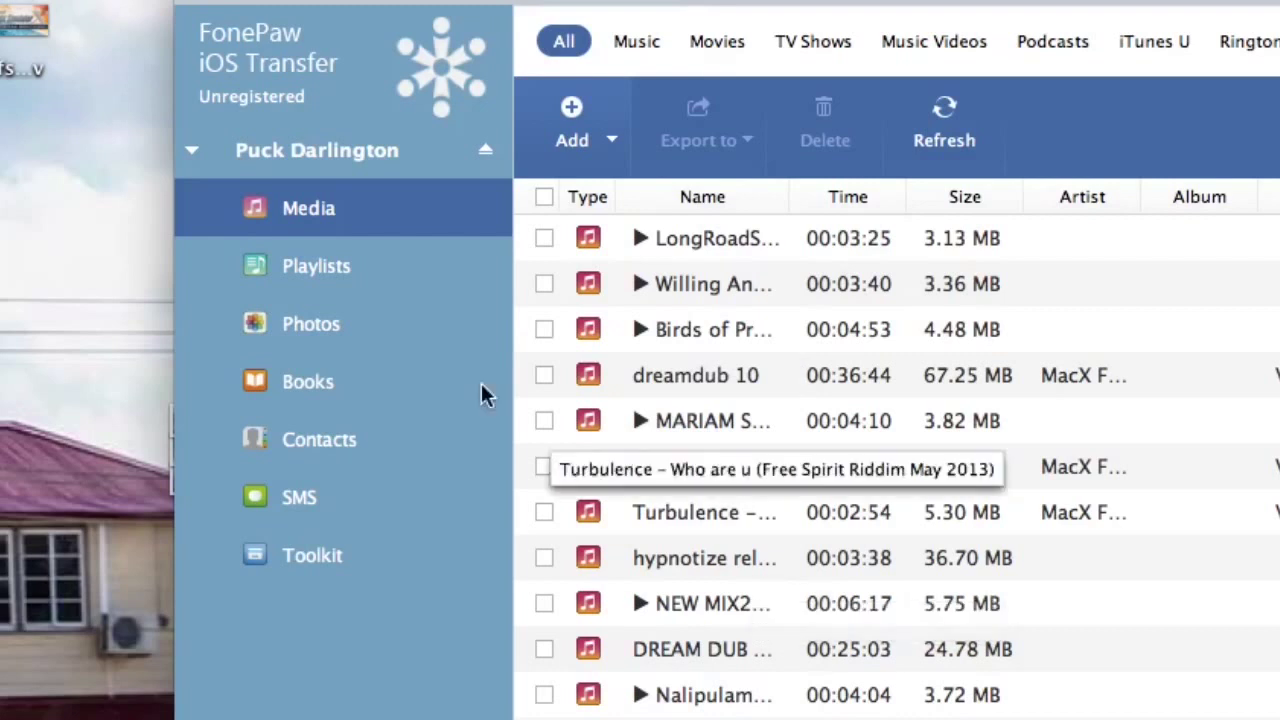
View the iPhone's playlists and look through the photos and videos in its Camera Roll album.
click(315, 250)
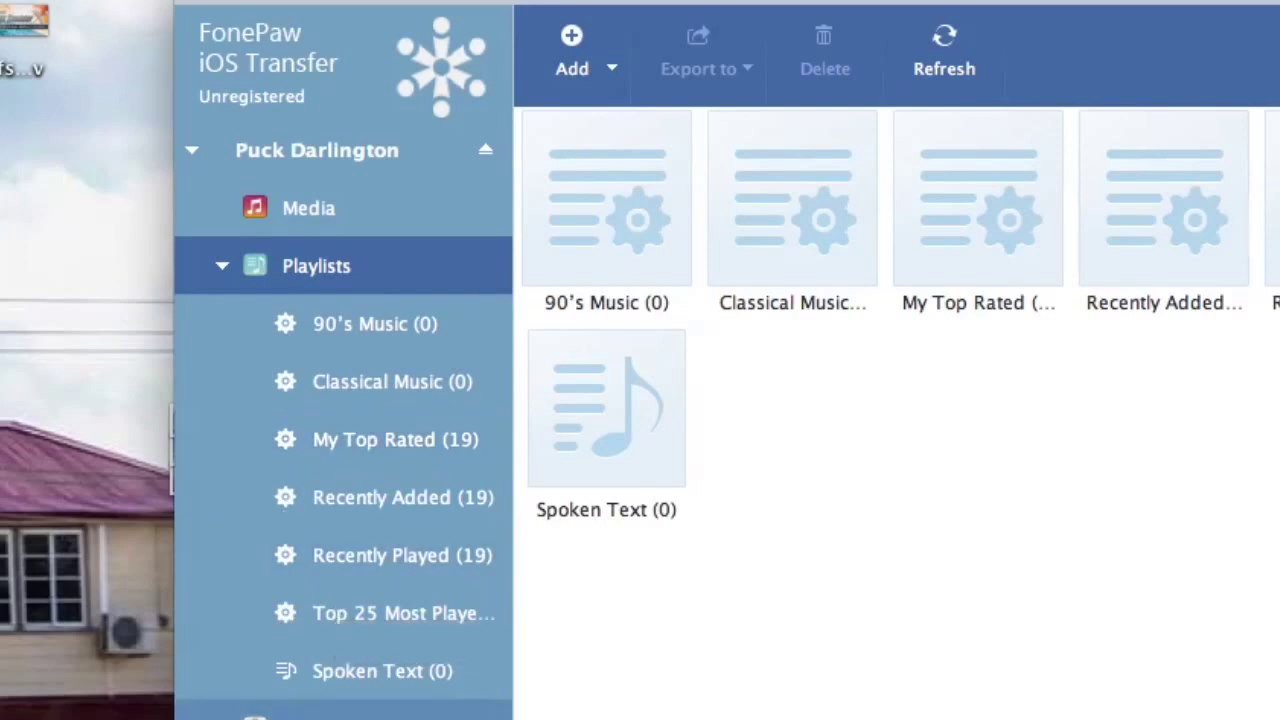
click(300, 712)
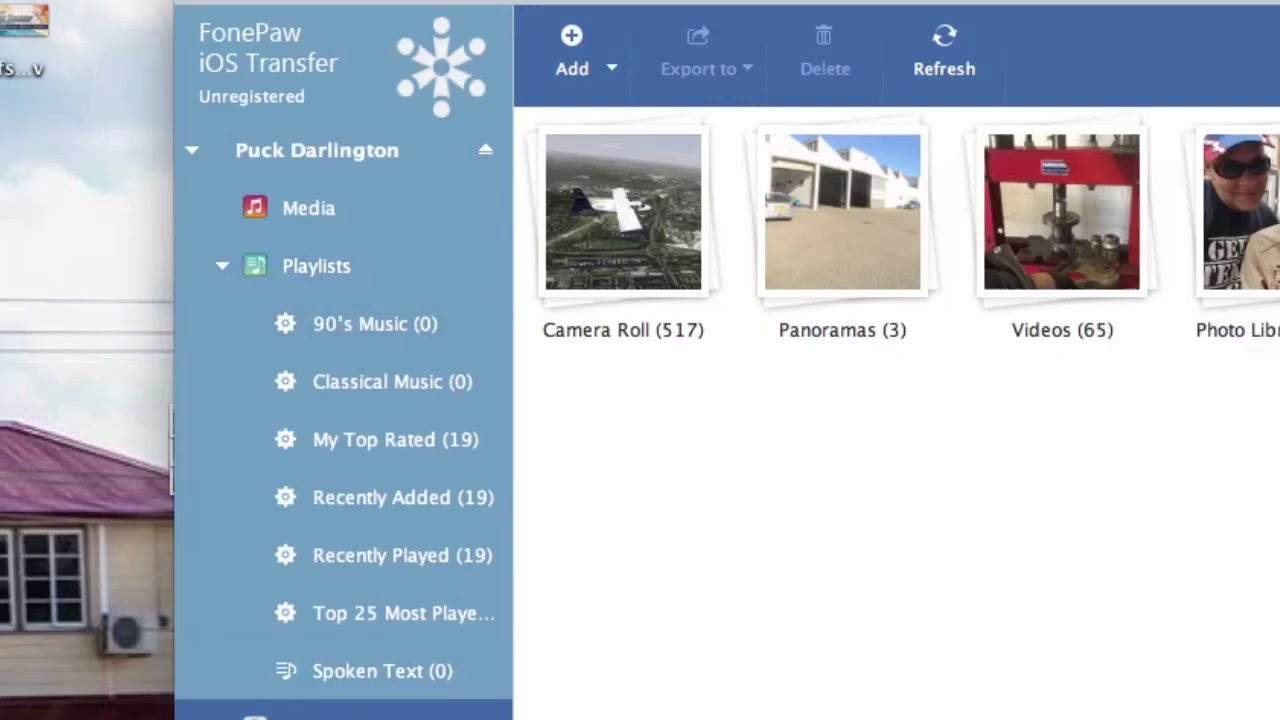
click(337, 716)
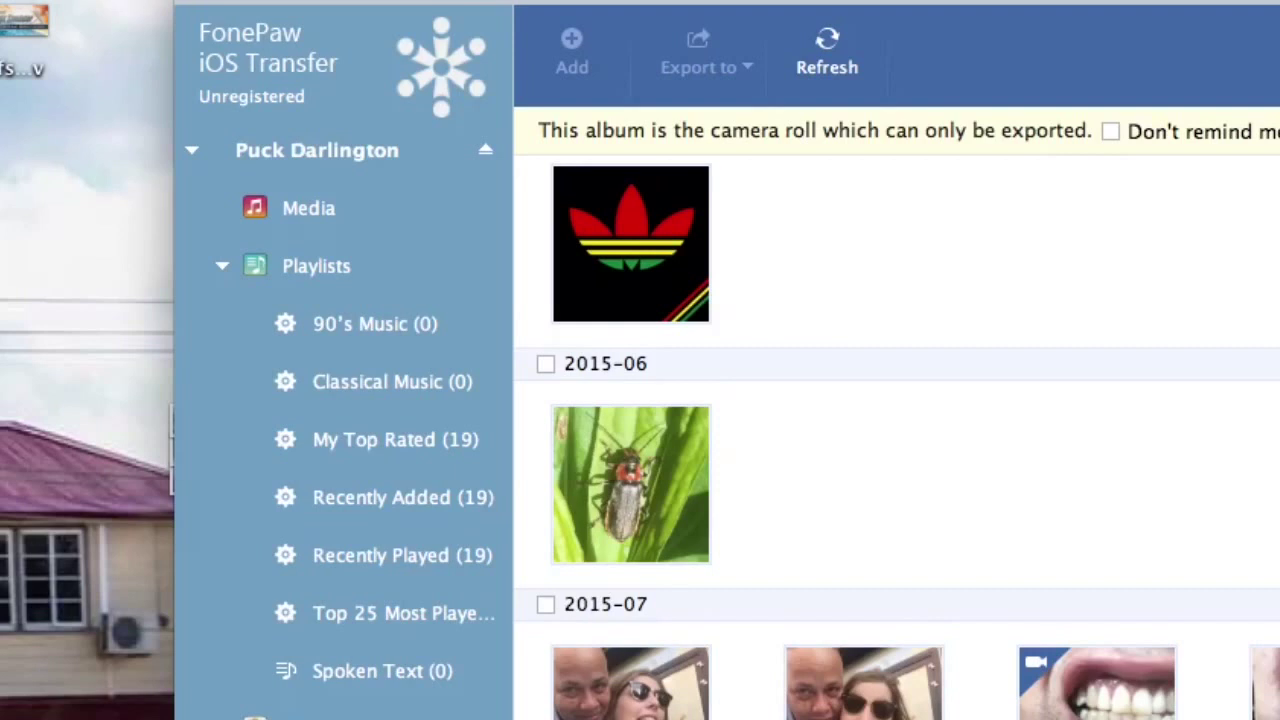
scroll(897, 440, down, 10)
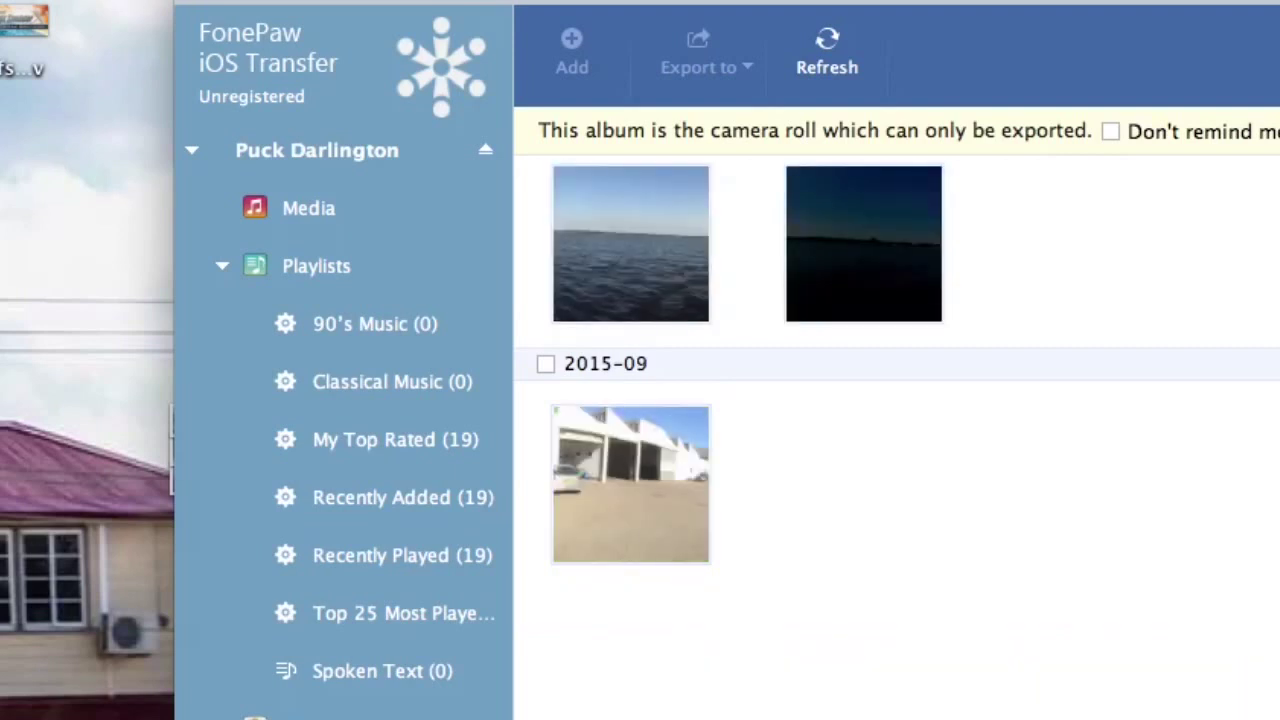
scroll(897, 440, up, 10)
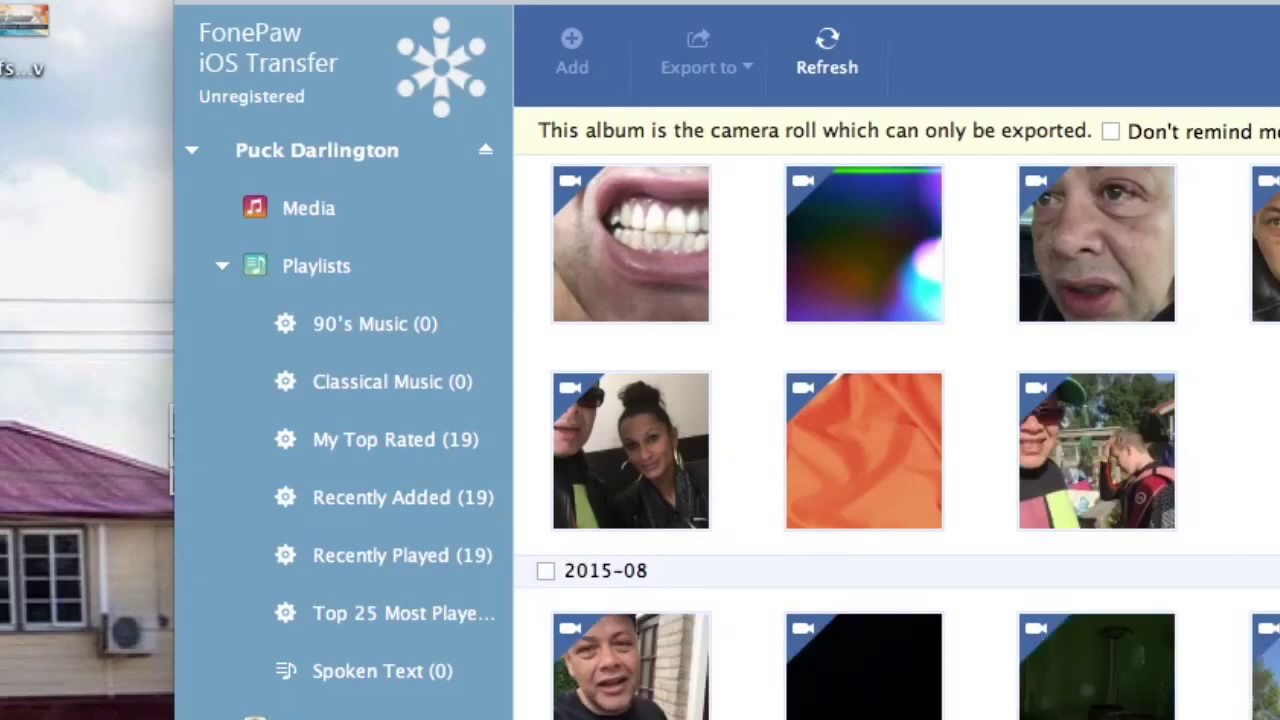
Look through the photos in the iPhone's Photo Library album.
mouse_move(1133, 214)
scroll(343, 400, down, 1)
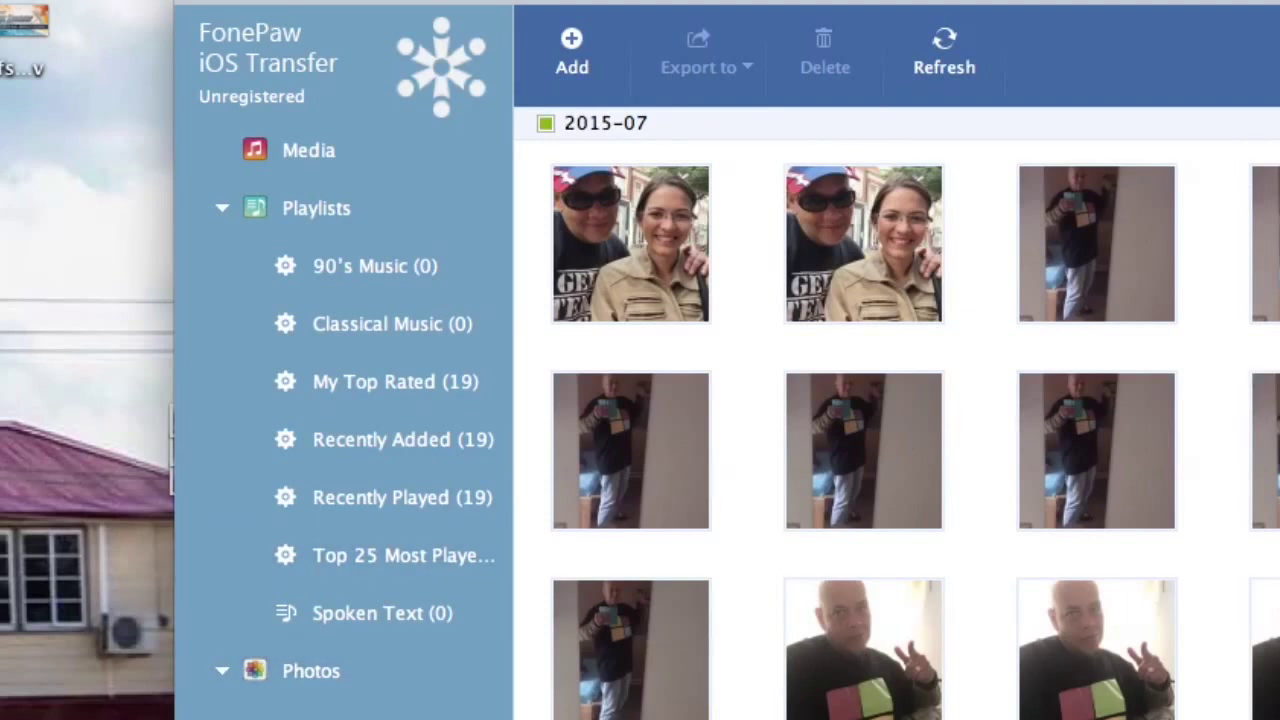
scroll(897, 413, down, 10)
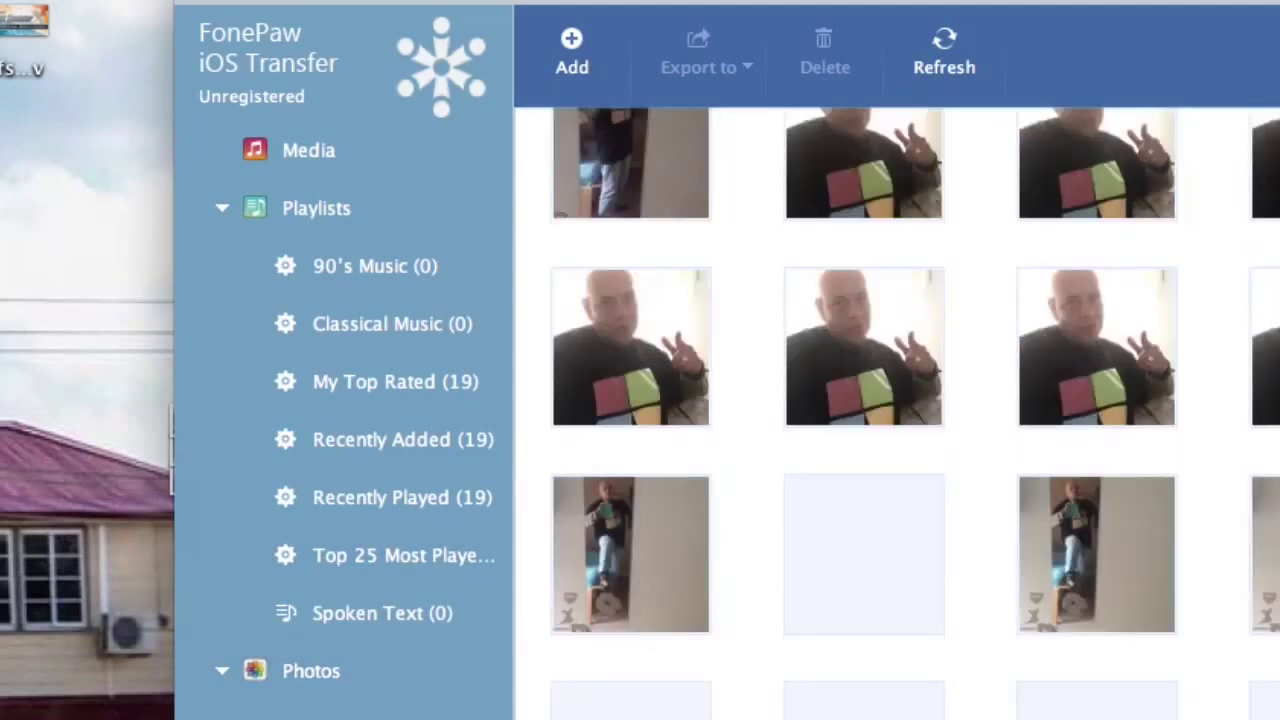
scroll(897, 413, down, 5)
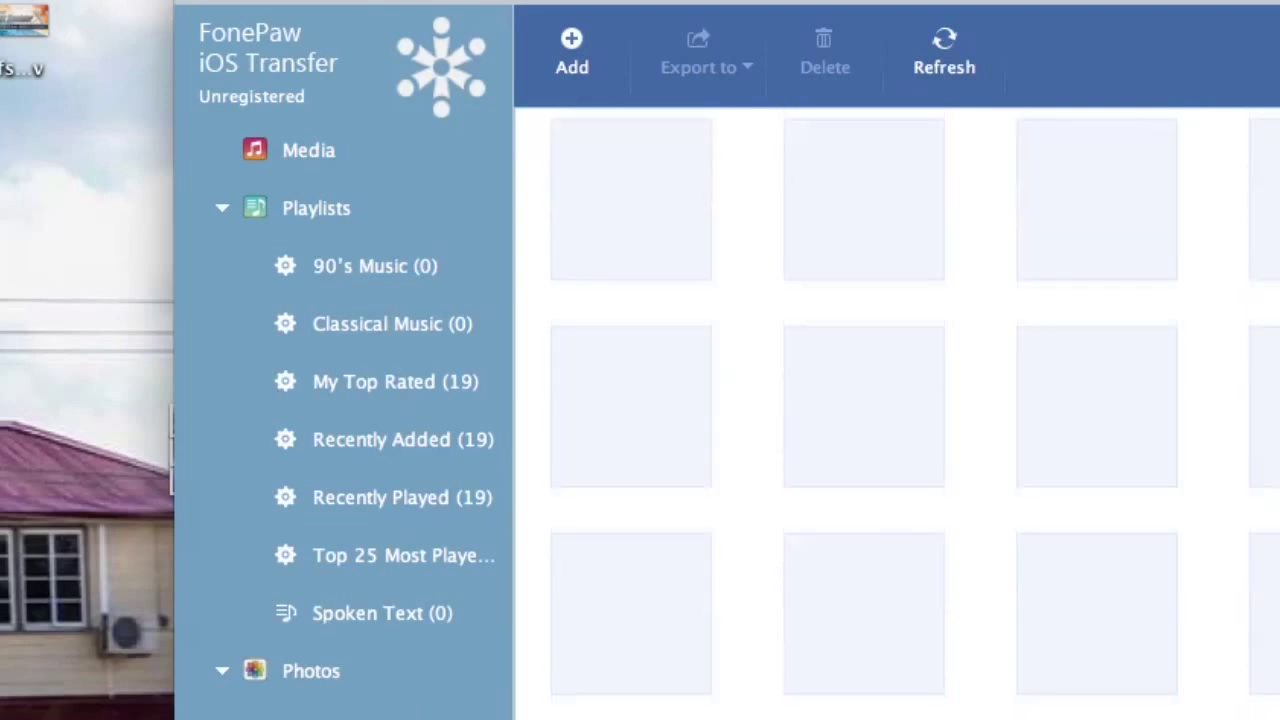
scroll(897, 413, down, 4)
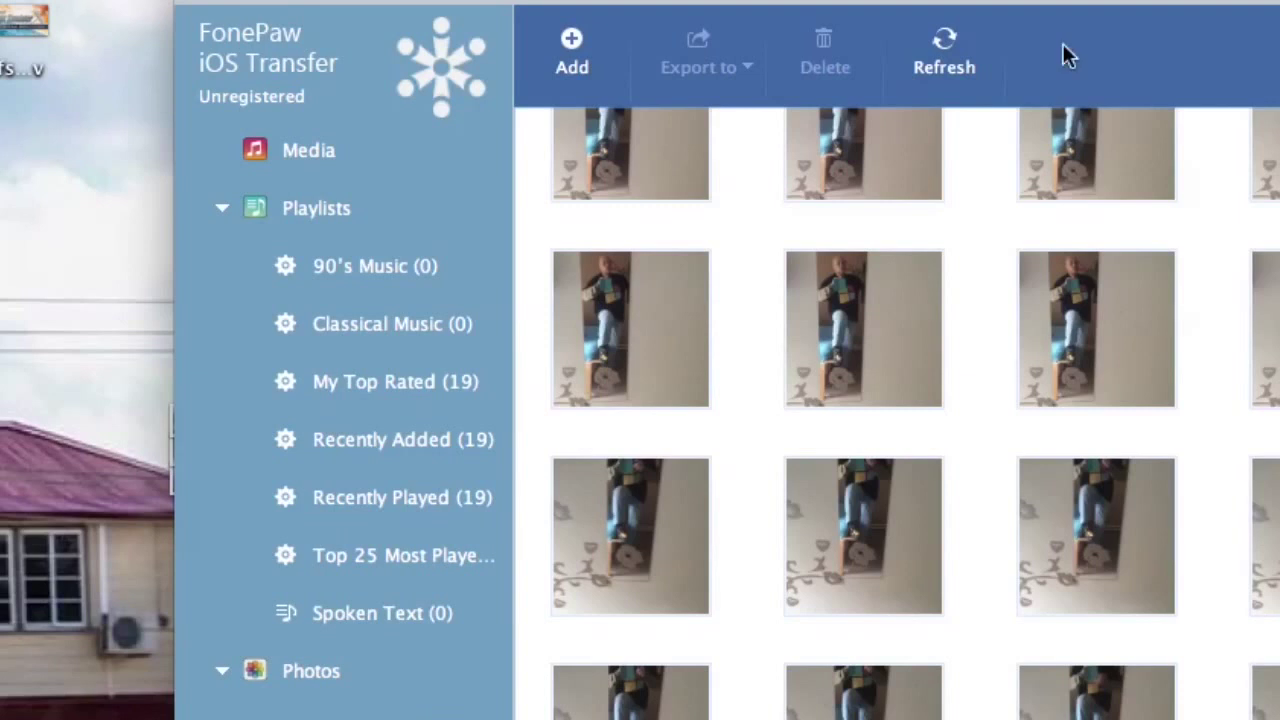
Return to the Photos album overview and collapse the expanded Playlists and Photos groups.
click(334, 677)
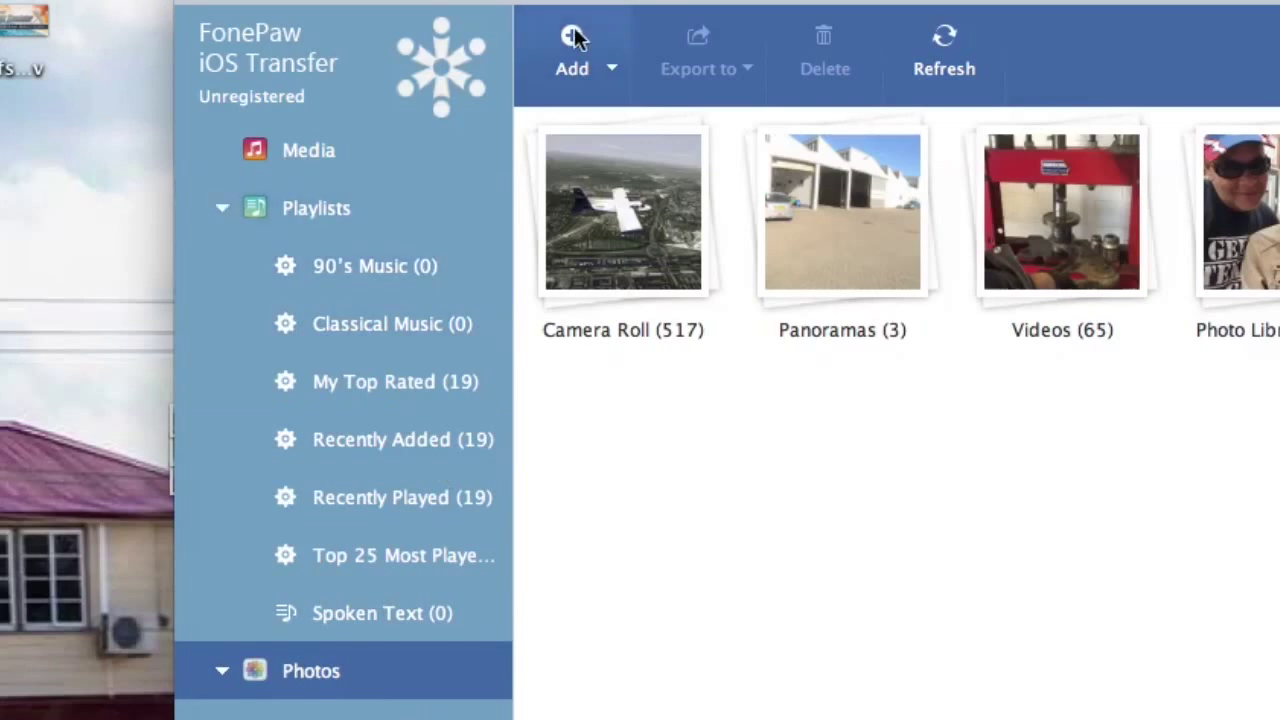
click(222, 212)
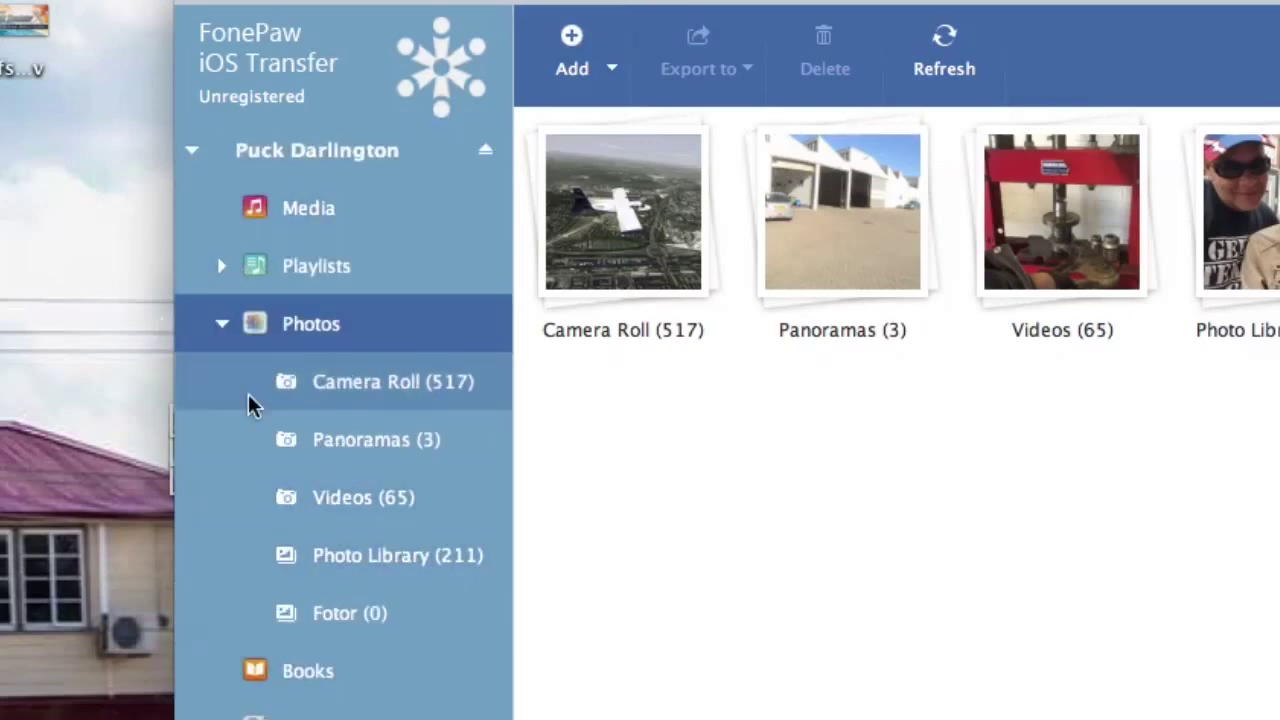
click(225, 327)
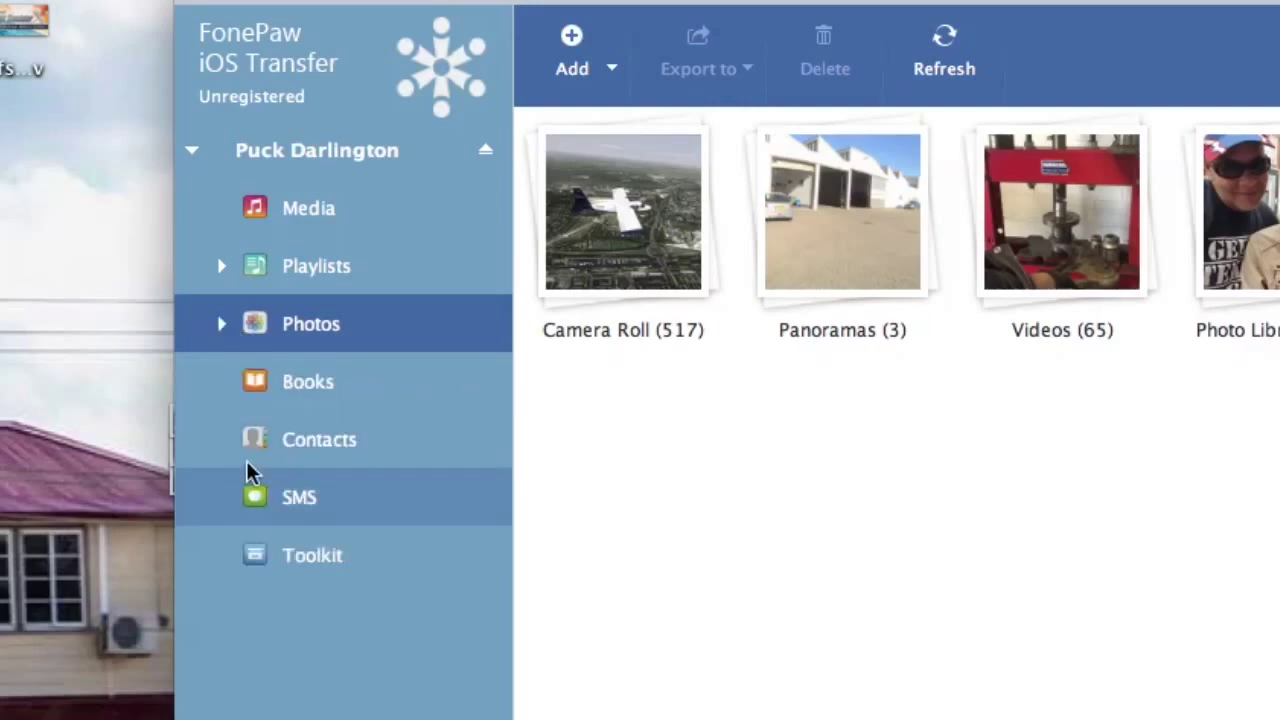
Start copying the iPhone's content to a folder from the Toolkit, dismissing the trial notice.
click(283, 559)
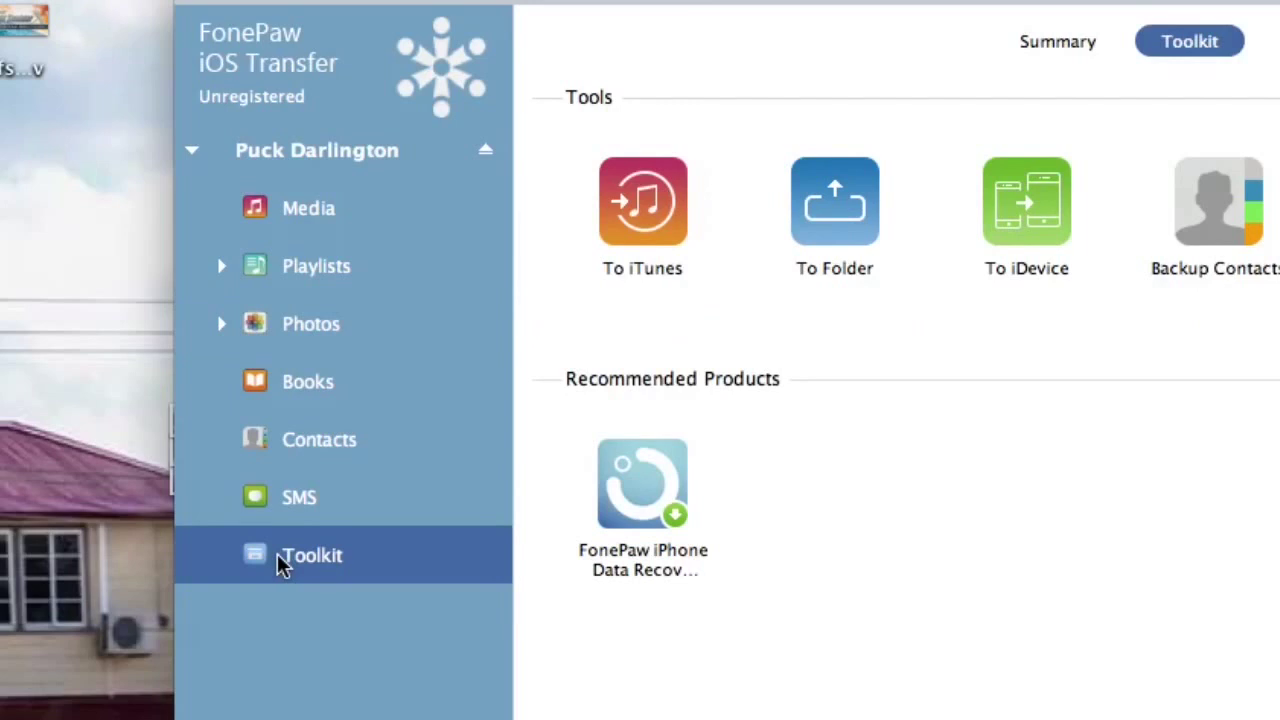
click(866, 218)
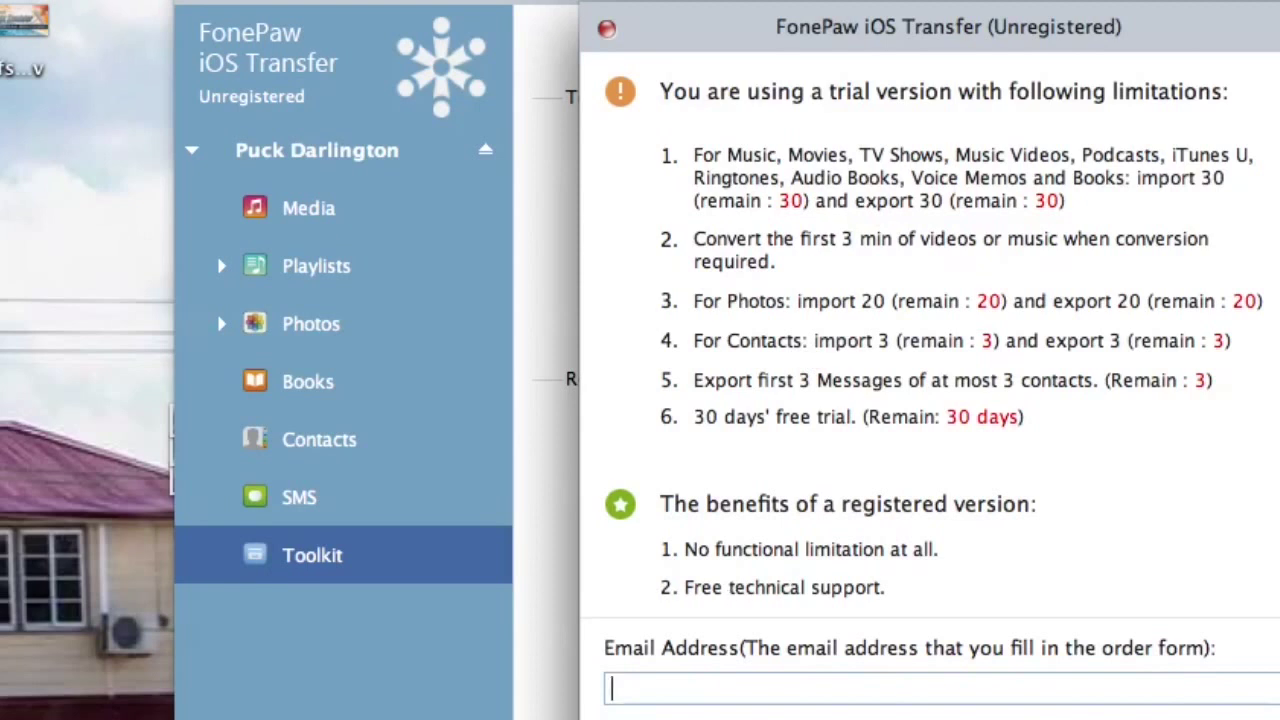
key(Return)
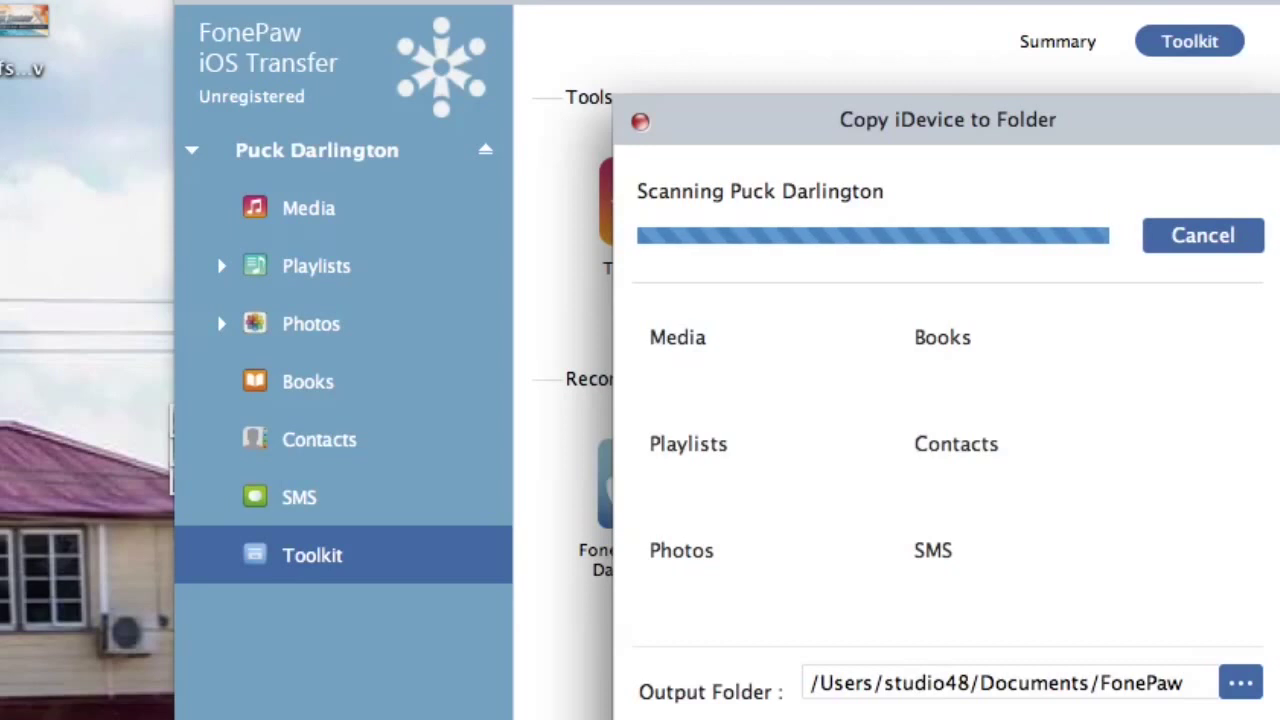
Cancel the running folder copy and try to transfer the iPhone's content to another iDevice, dismissing the notice.
drag(1120, 137, 852, 131)
click(984, 224)
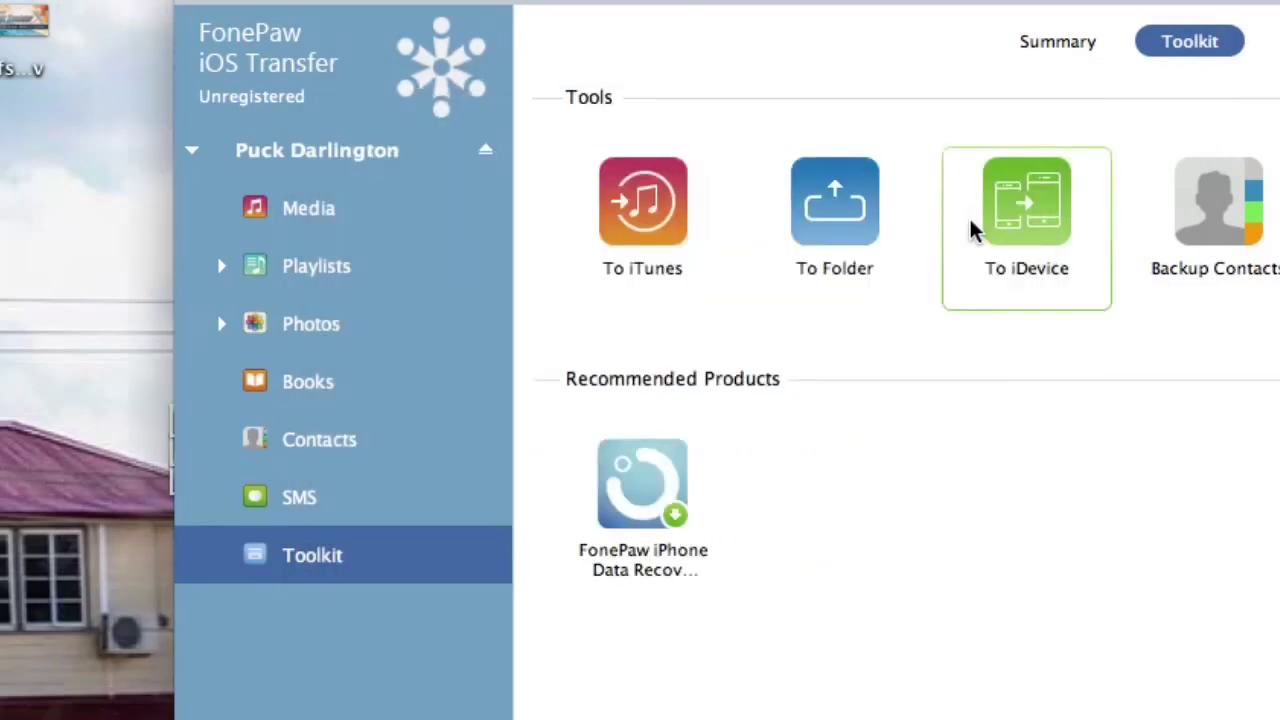
click(970, 230)
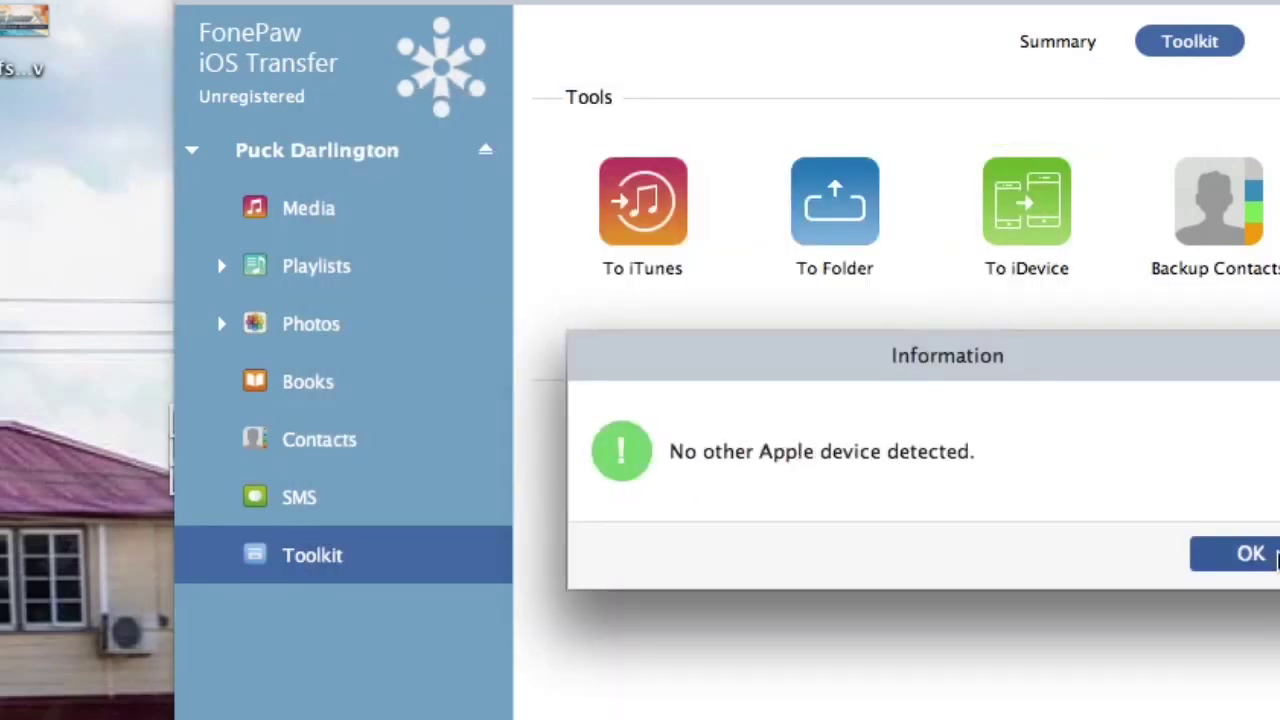
click(1275, 557)
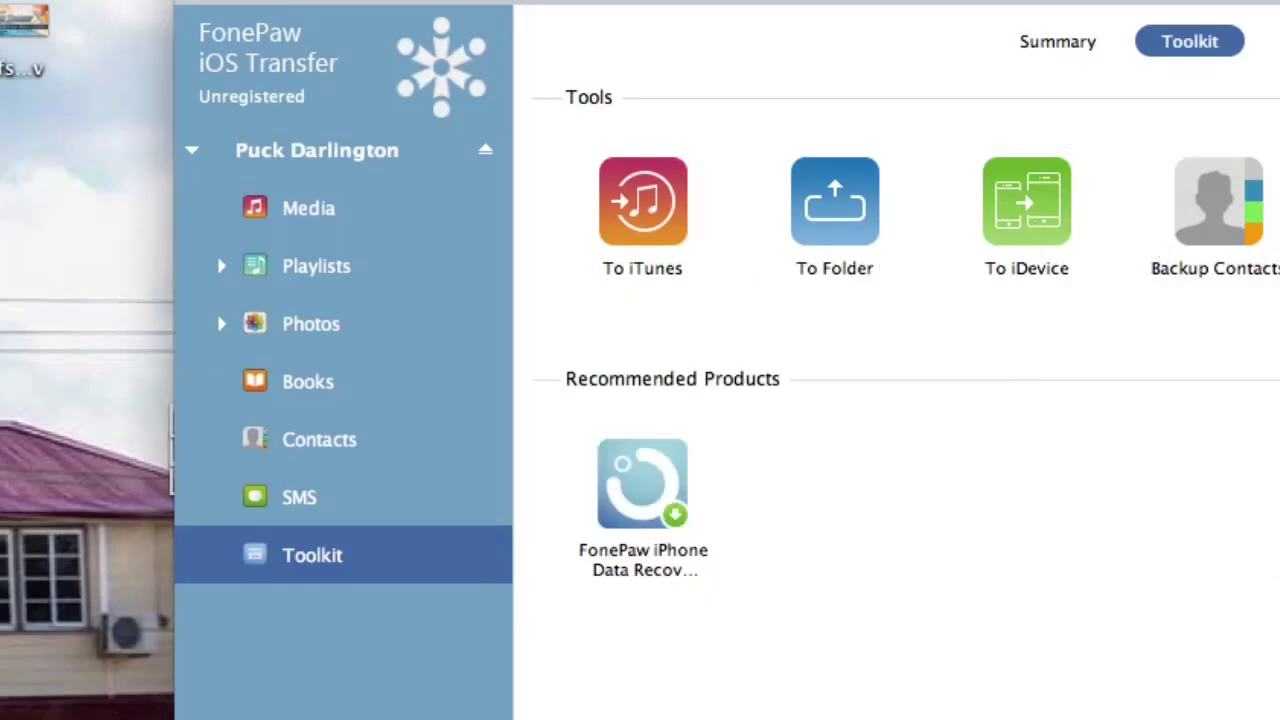
Look through the iPhone's media by category, including Music, TV Shows and Audio Books.
mouse_move(590, 486)
drag(829, 2, 763, 0)
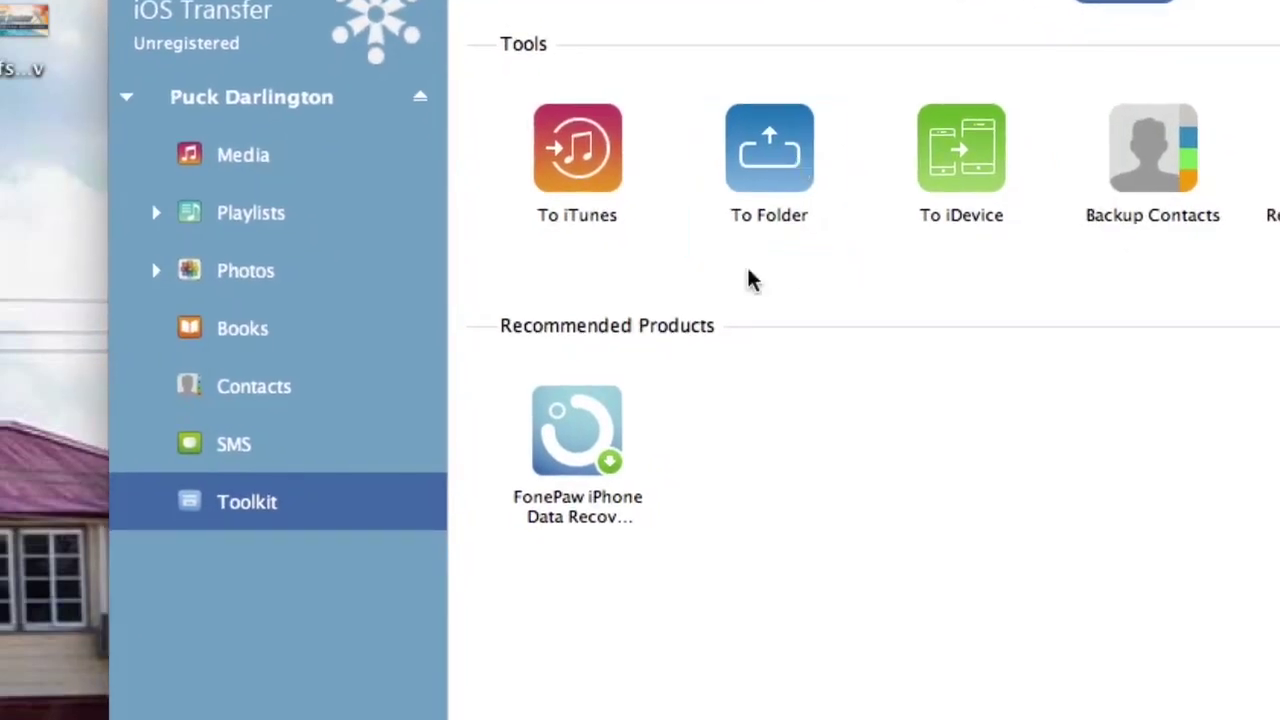
mouse_move(615, 420)
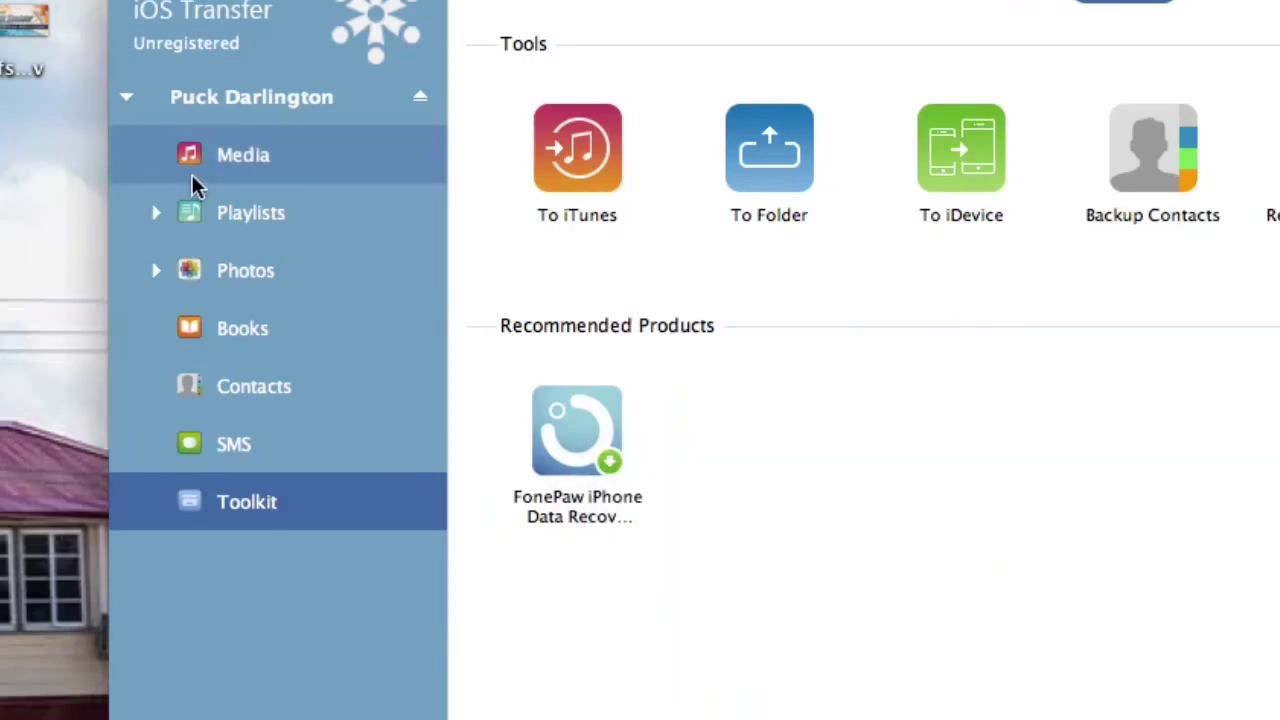
click(190, 170)
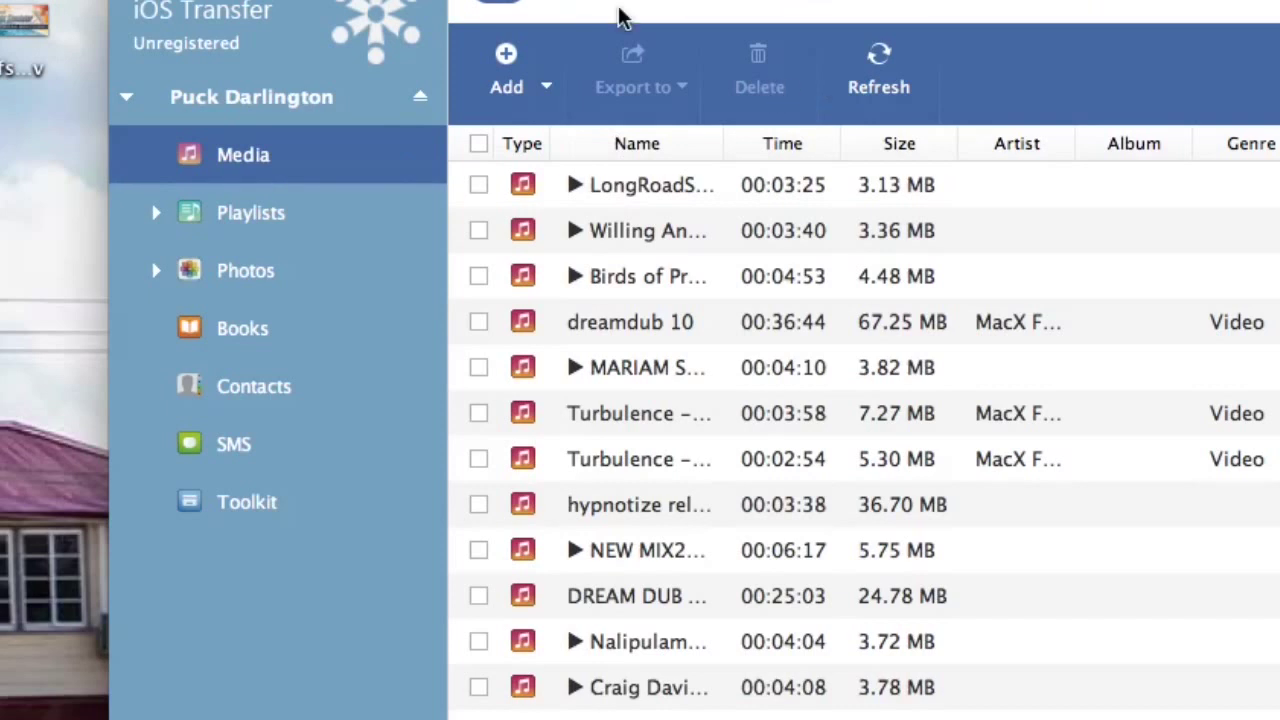
click(578, 6)
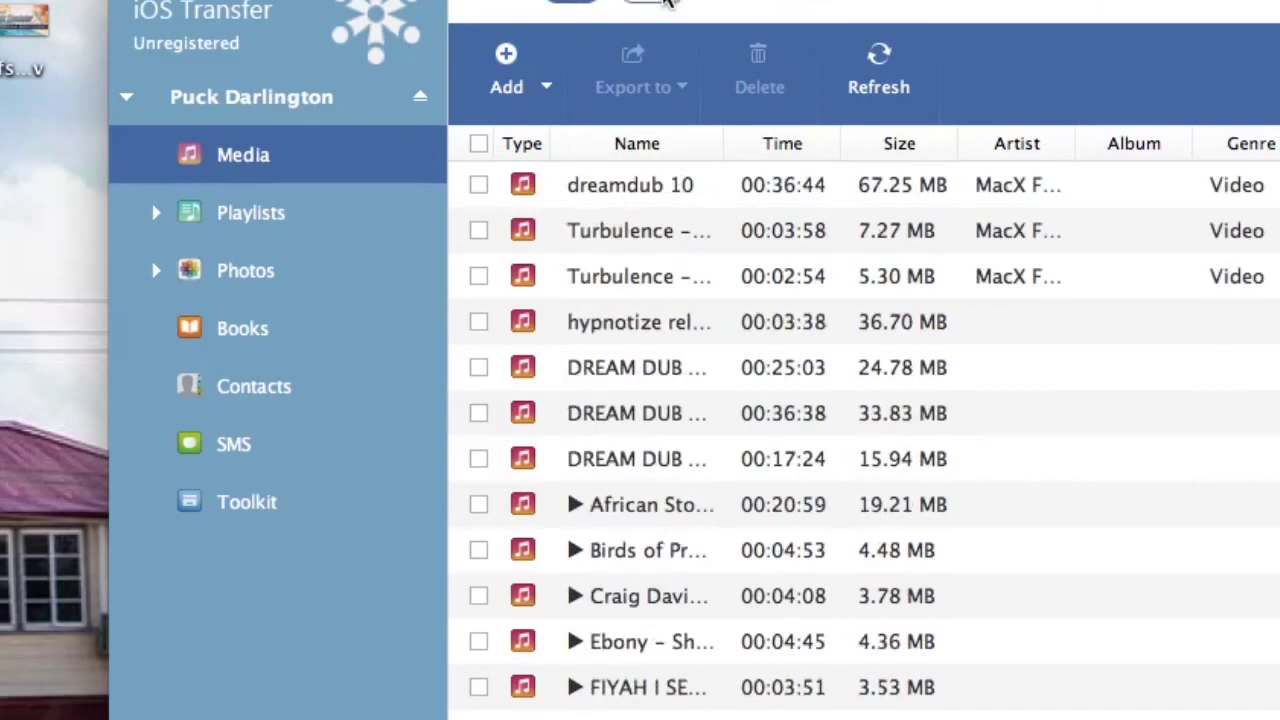
click(745, 3)
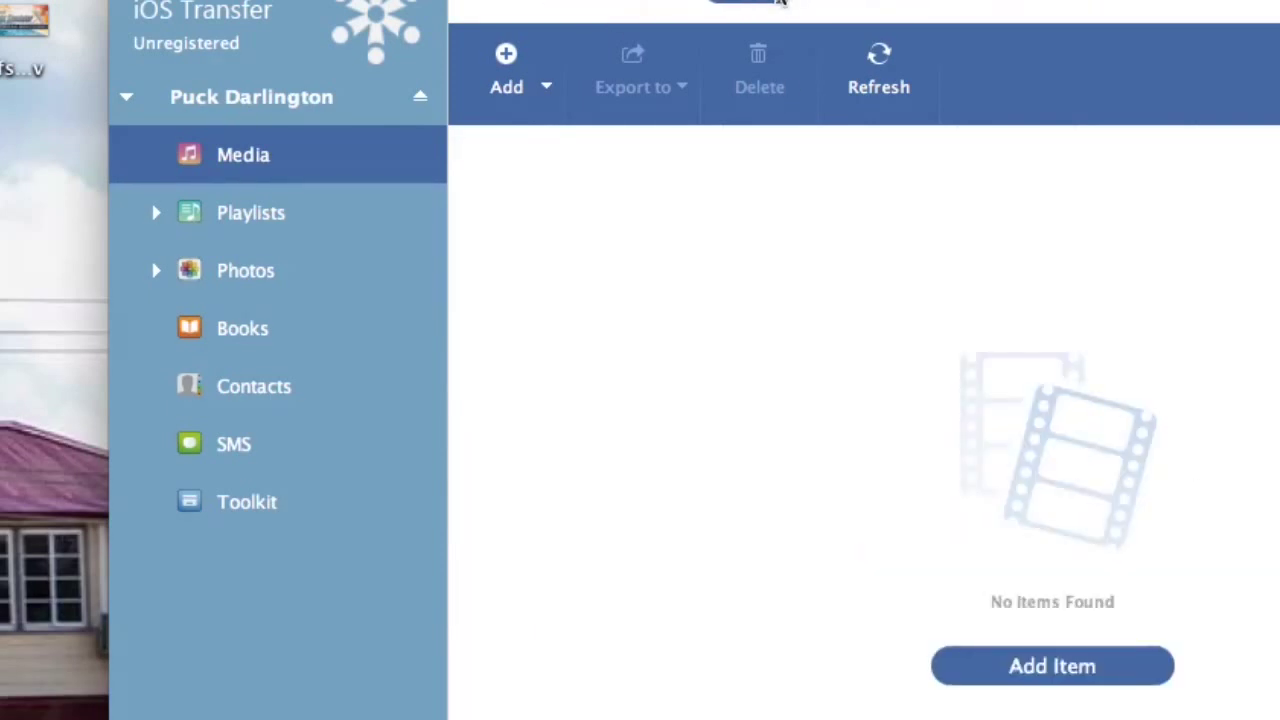
click(1090, 2)
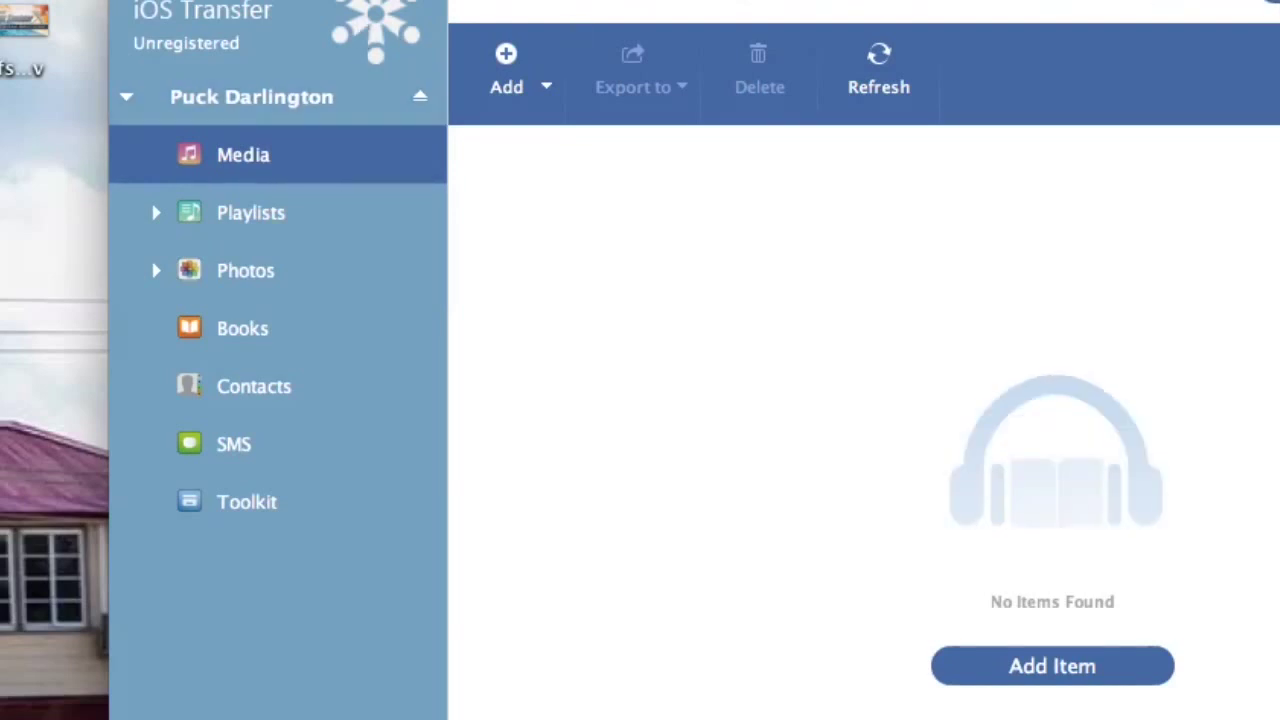
View the iPhone's playlists overview and open its SMS messages.
click(217, 210)
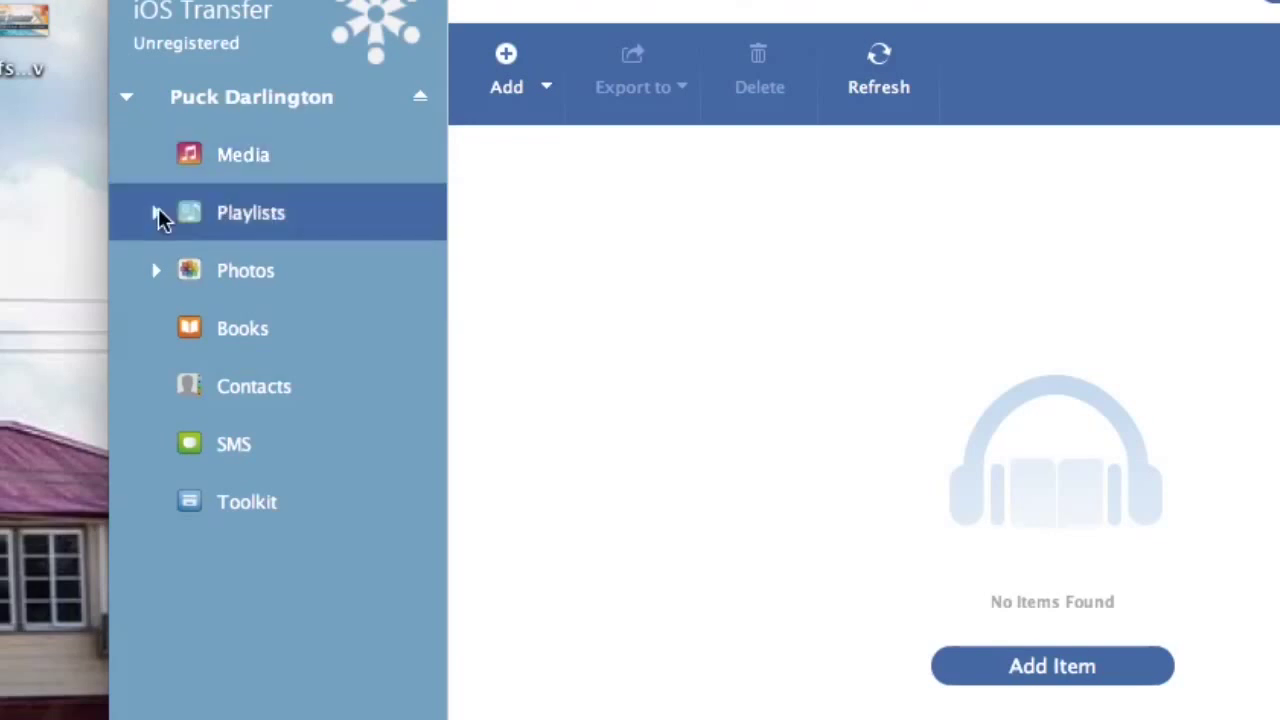
click(157, 212)
click(157, 212)
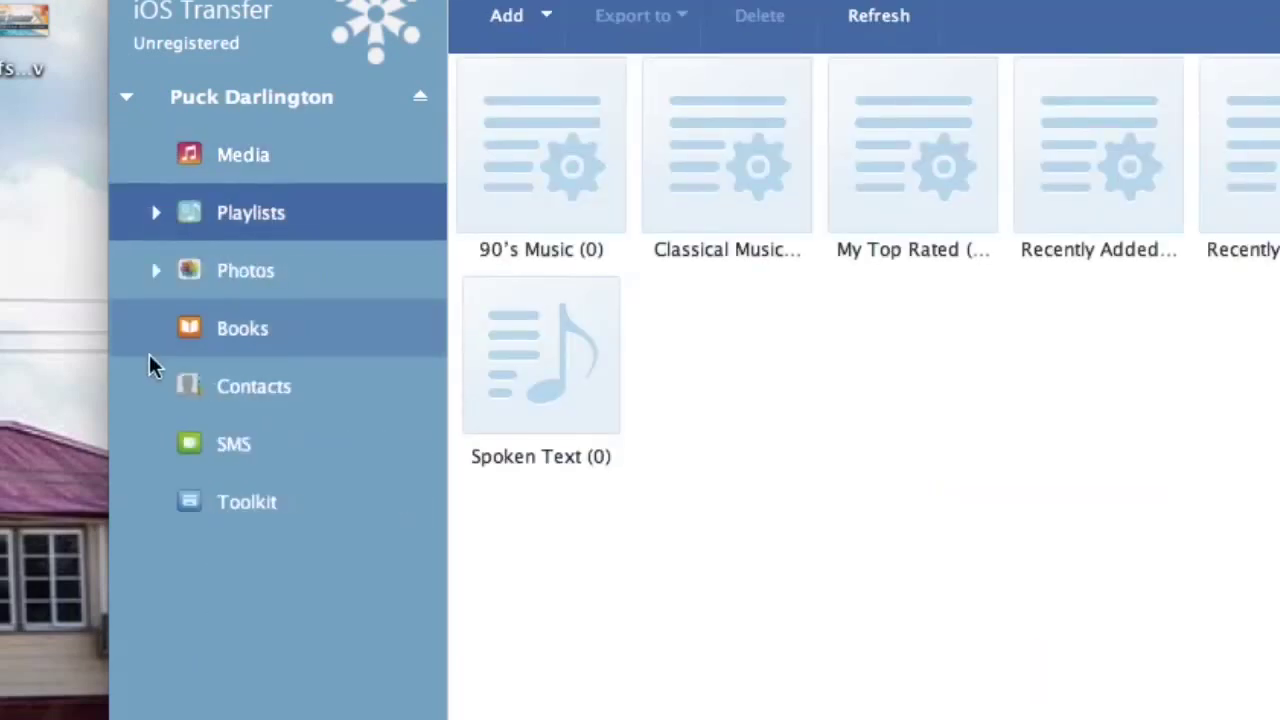
click(228, 458)
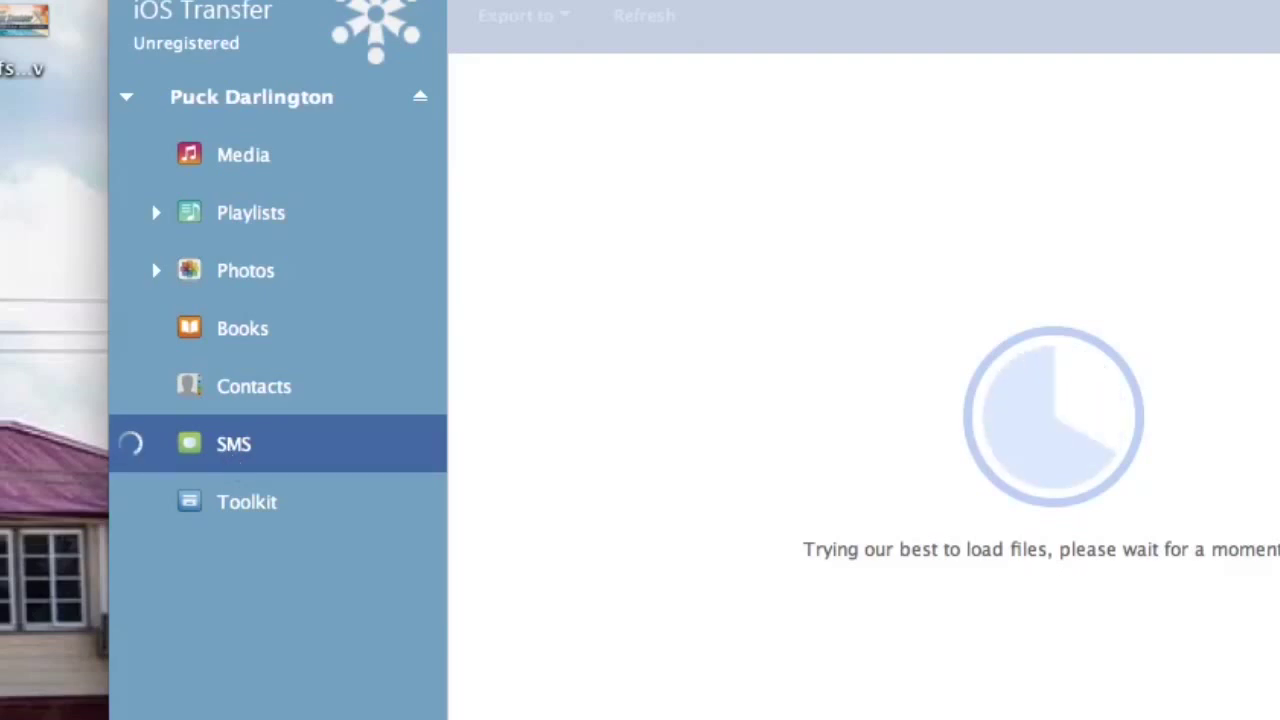
Turn off the Mac's Wi-Fi and return to the iPhone's SMS section after a visit to the Toolkit.
click(1097, 9)
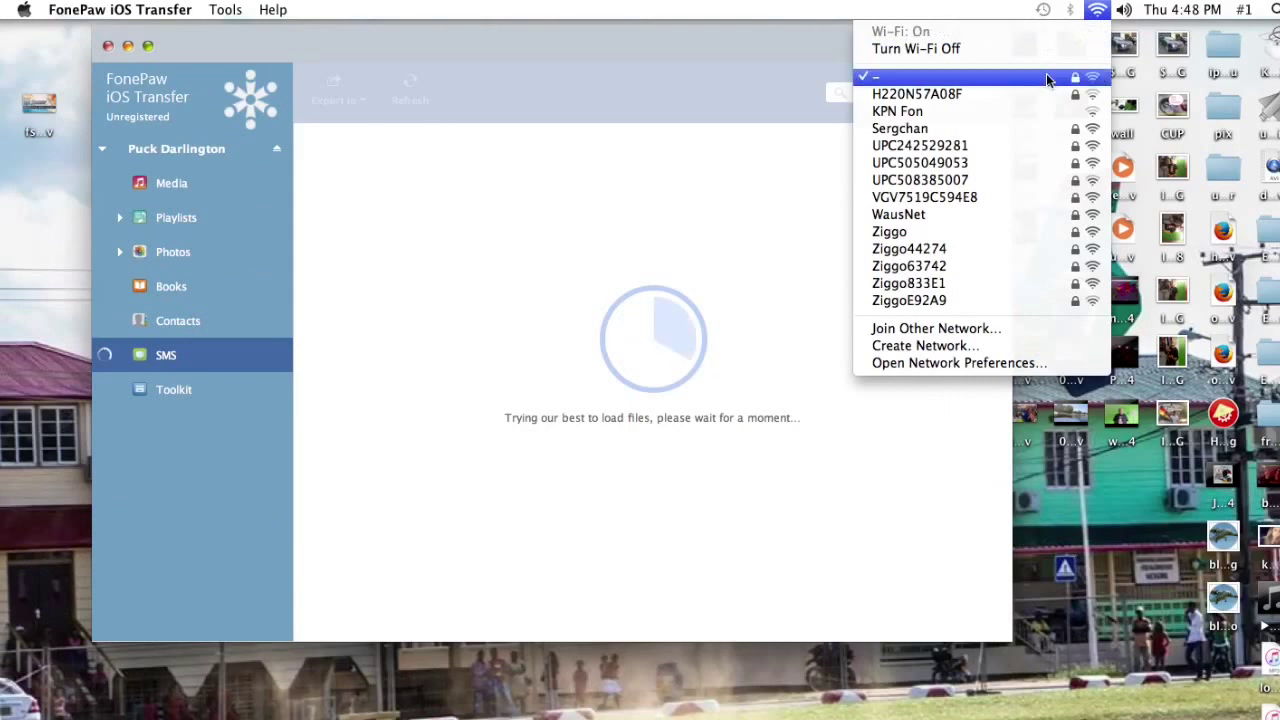
click(1043, 46)
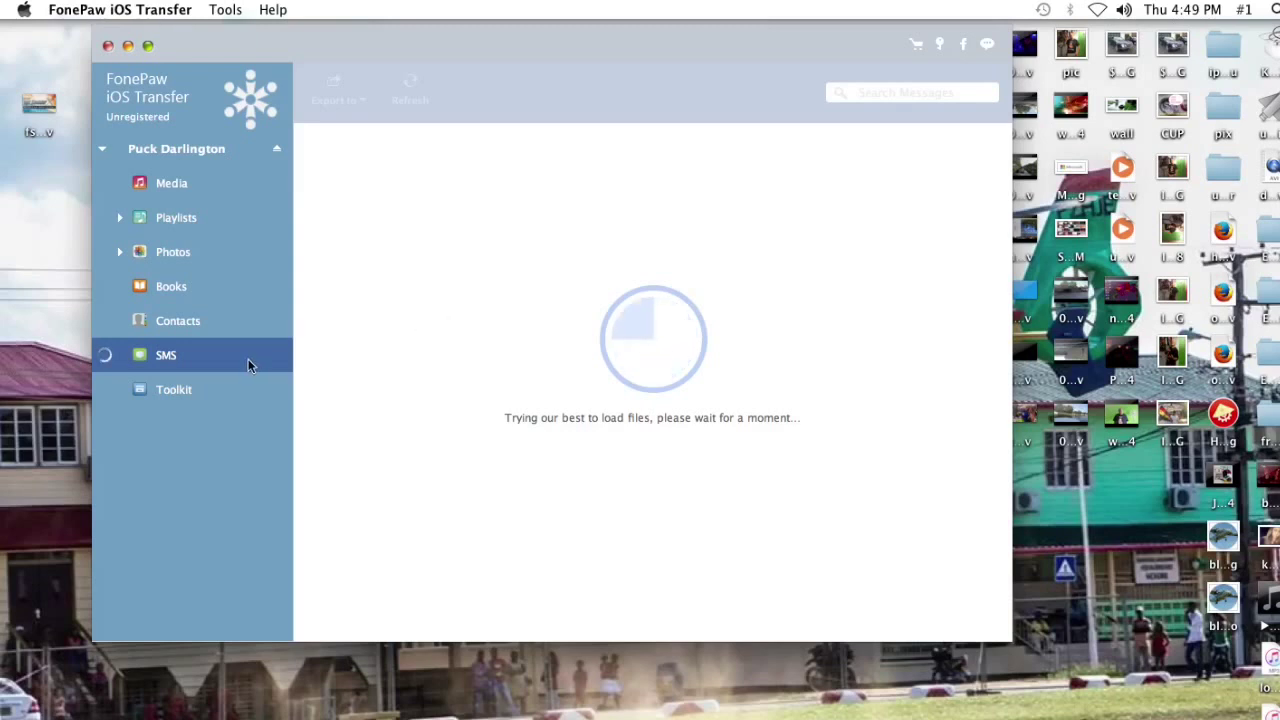
click(188, 390)
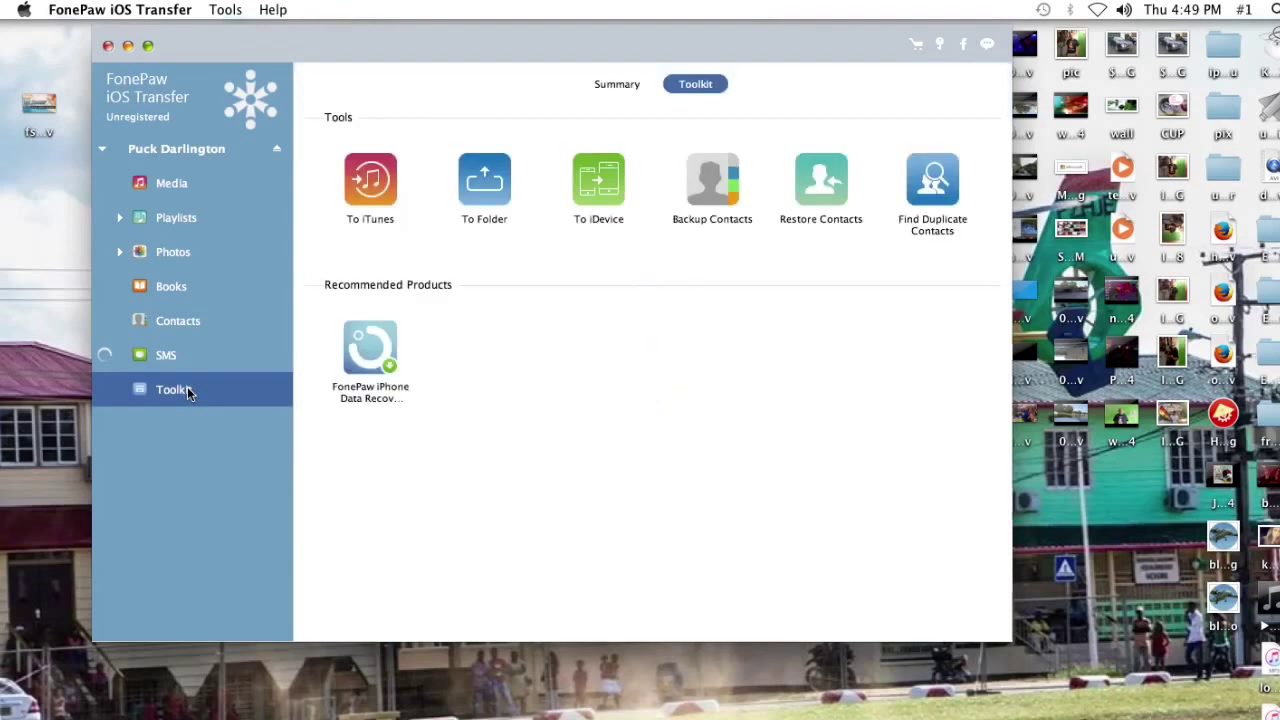
click(182, 352)
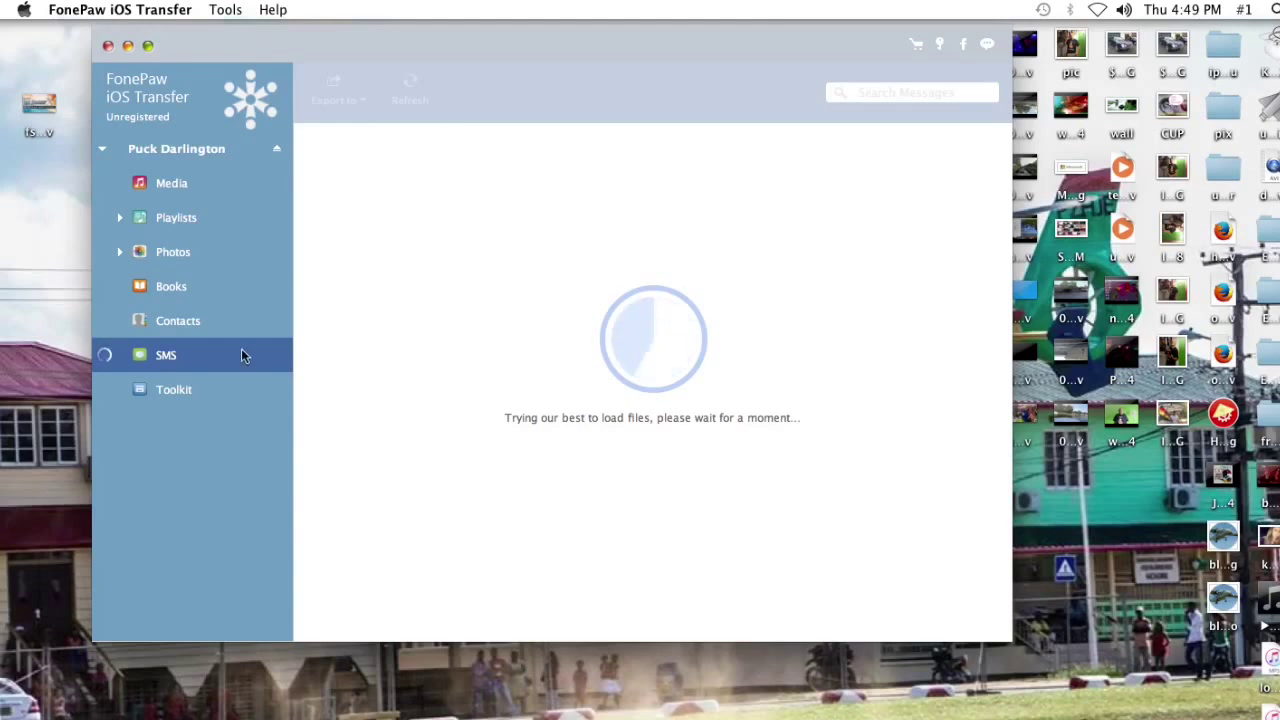
Browse through the iPhone's full contacts list.
click(201, 329)
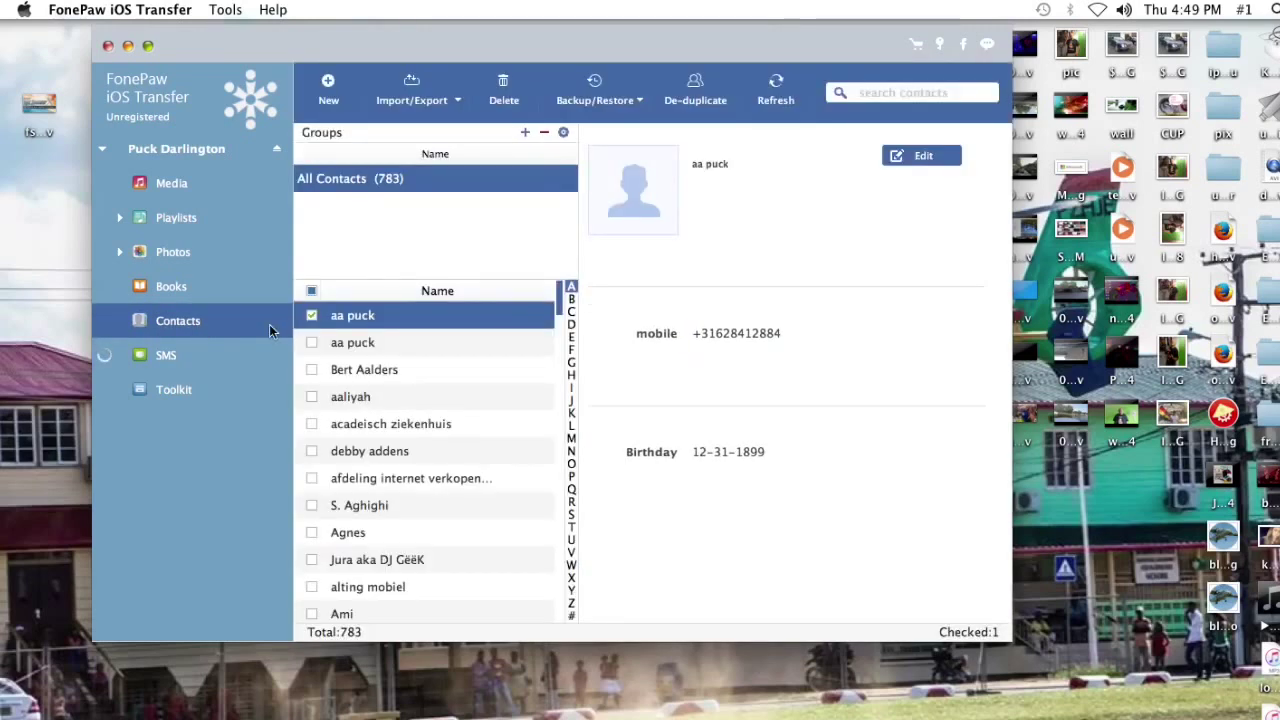
drag(566, 310, 558, 580)
click(571, 427)
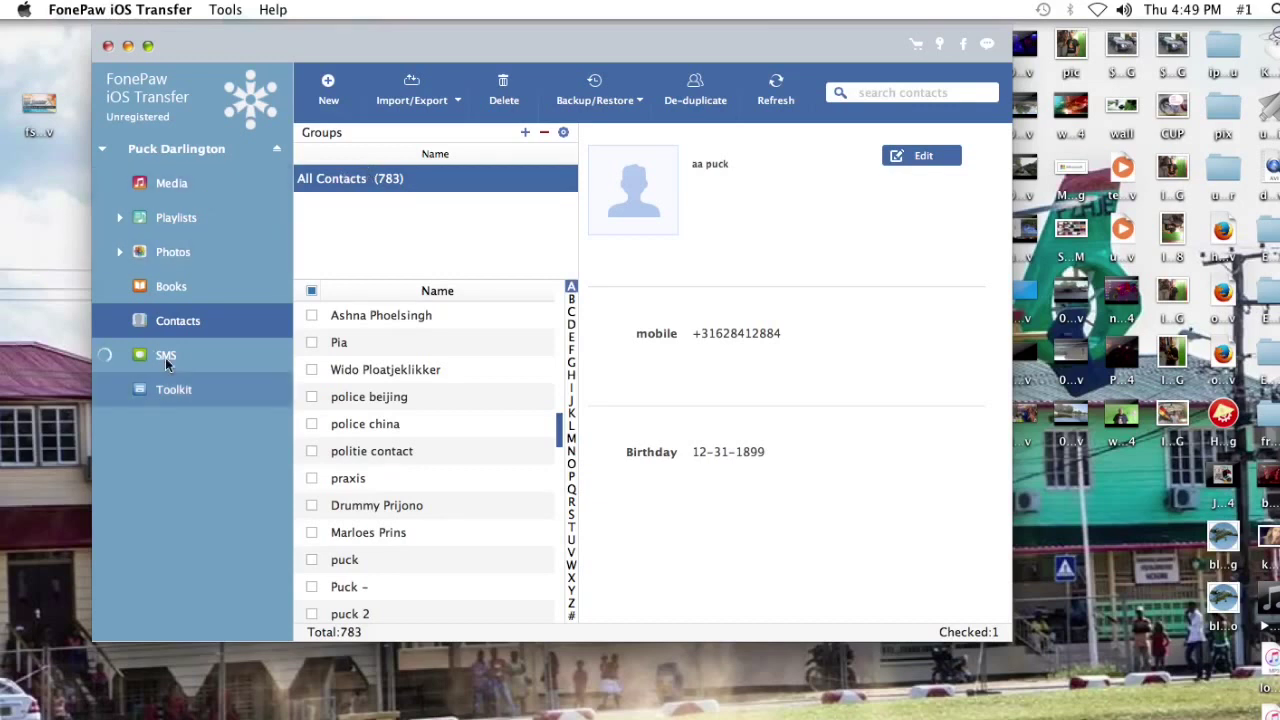
View the iPhone's Books section and Photos albums, and close the FonePaw iOS Transfer window.
click(188, 270)
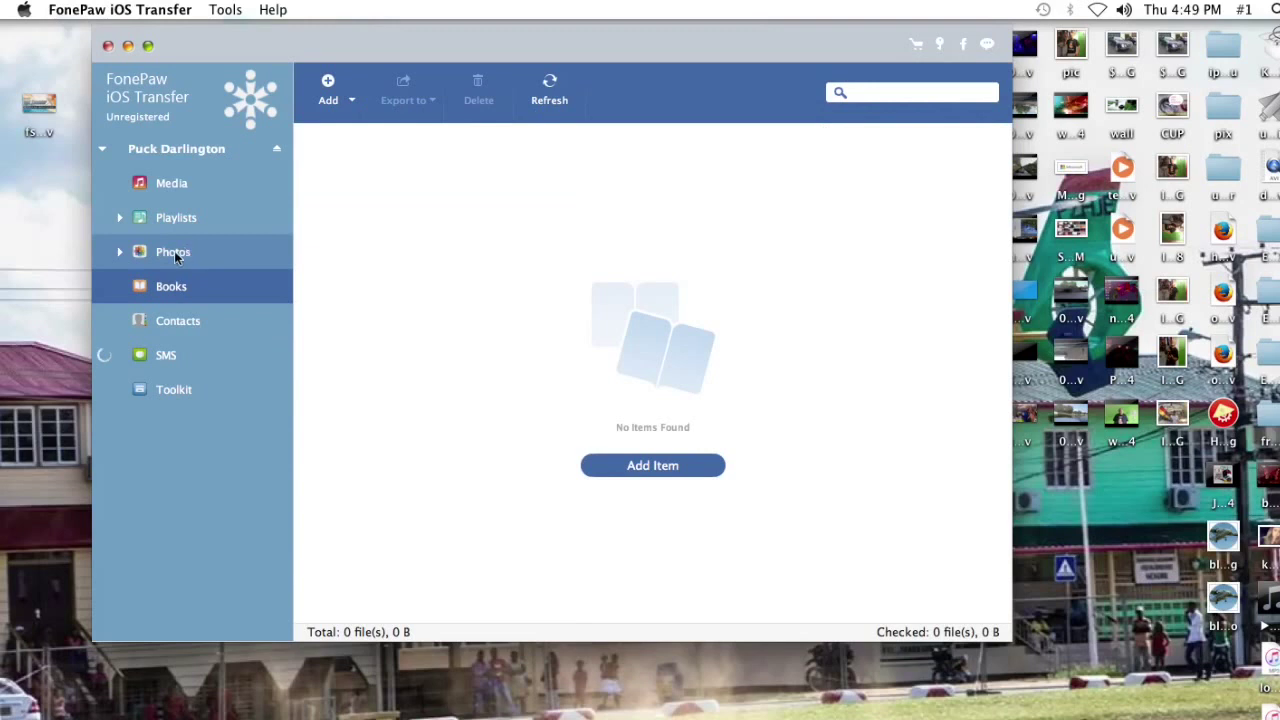
click(181, 249)
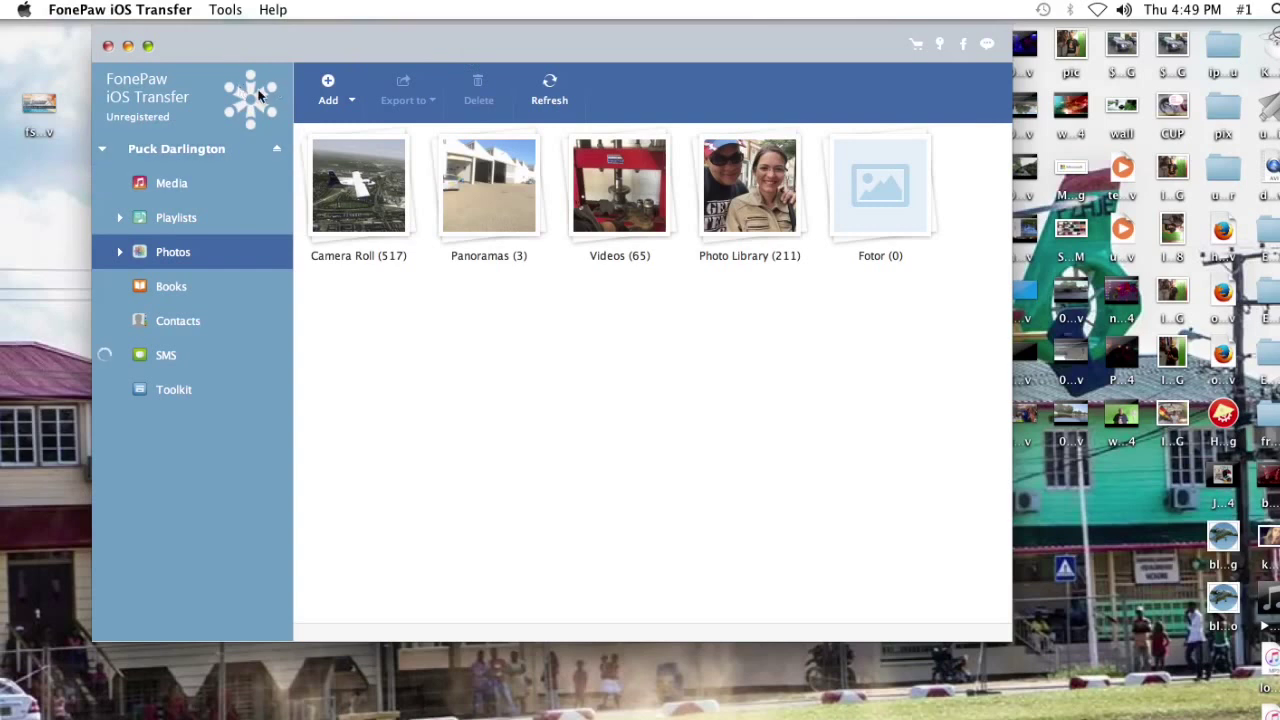
click(108, 46)
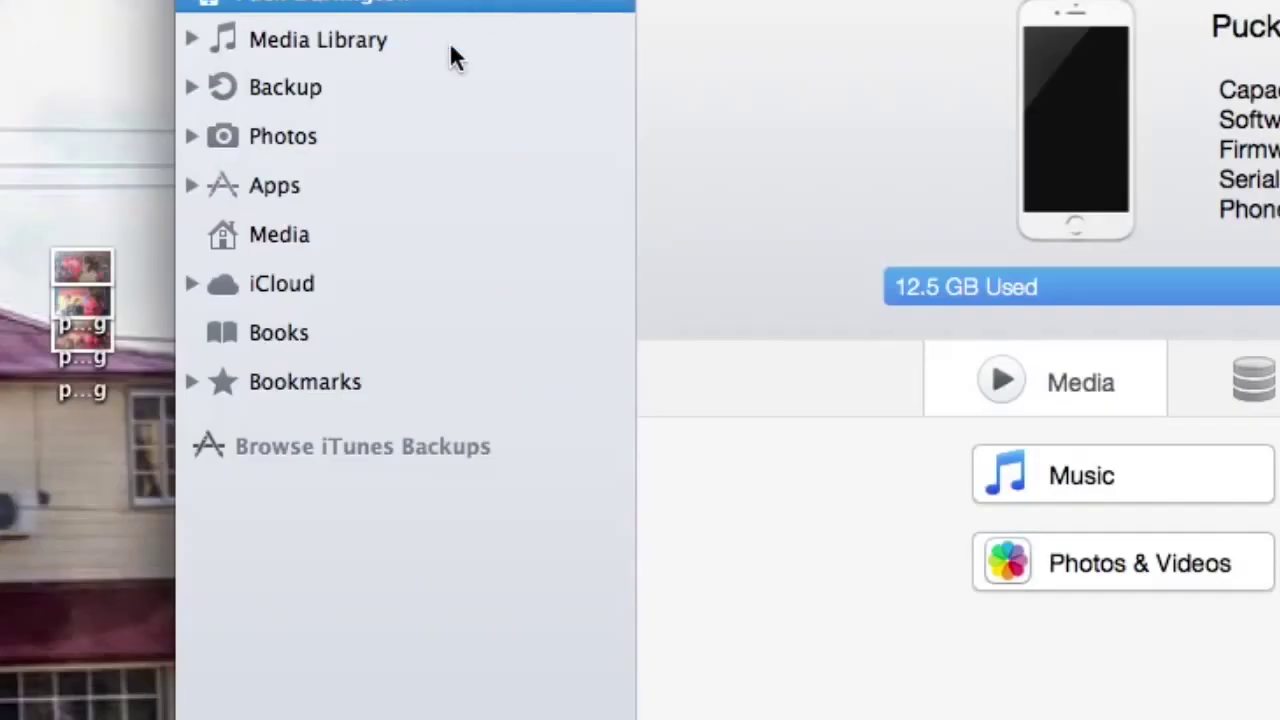
In iExplorer, expand the iPhone's Media Library and Backup groups and open Backup Explorer, declining to back up the device.
click(449, 42)
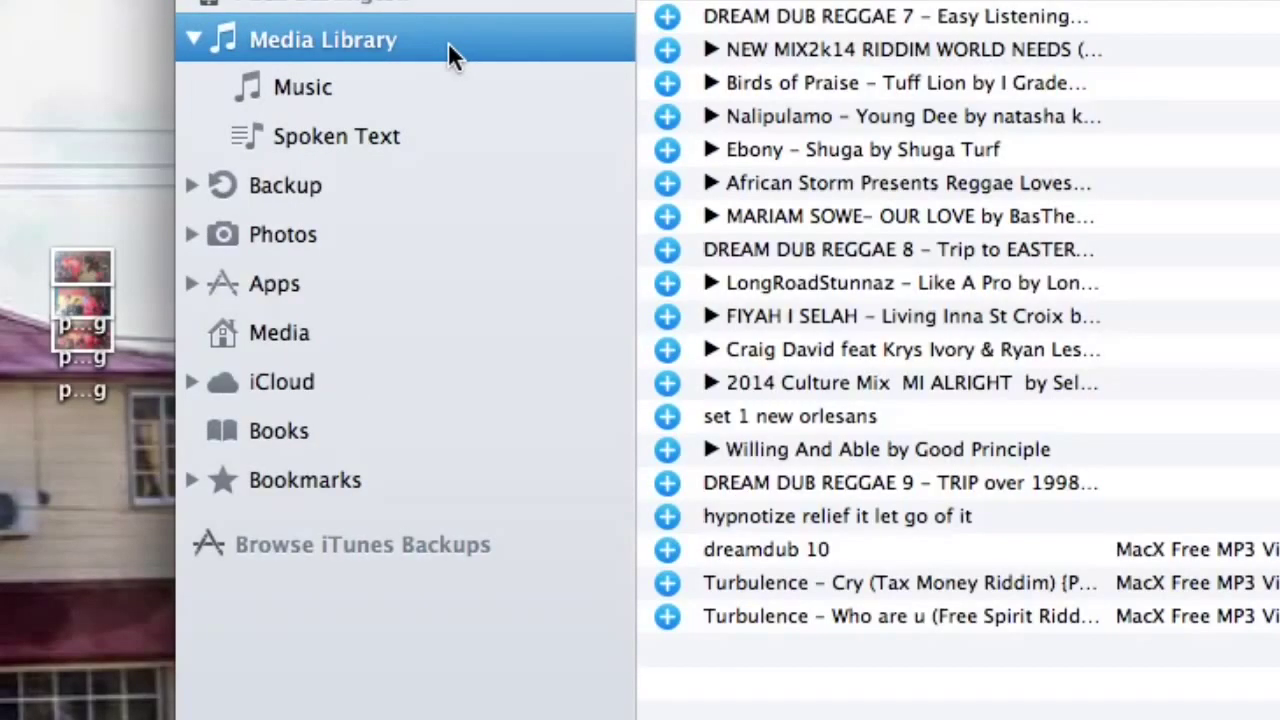
click(323, 186)
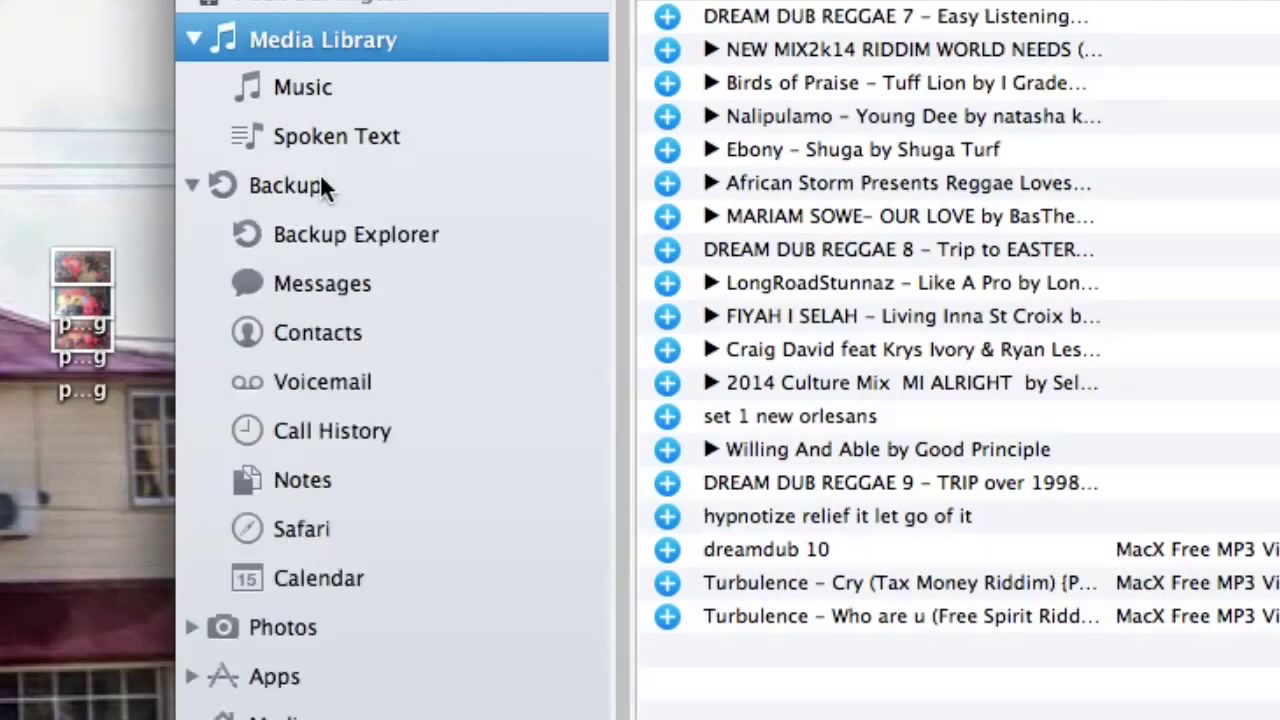
click(325, 240)
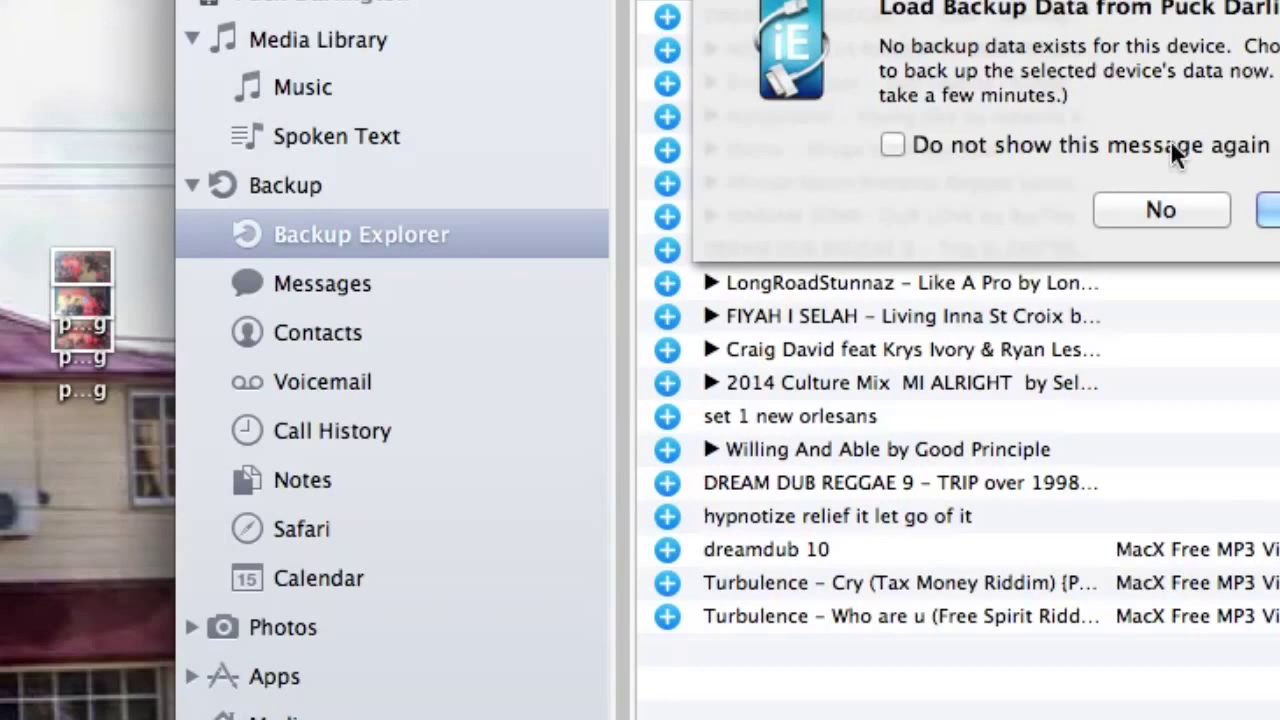
click(1184, 208)
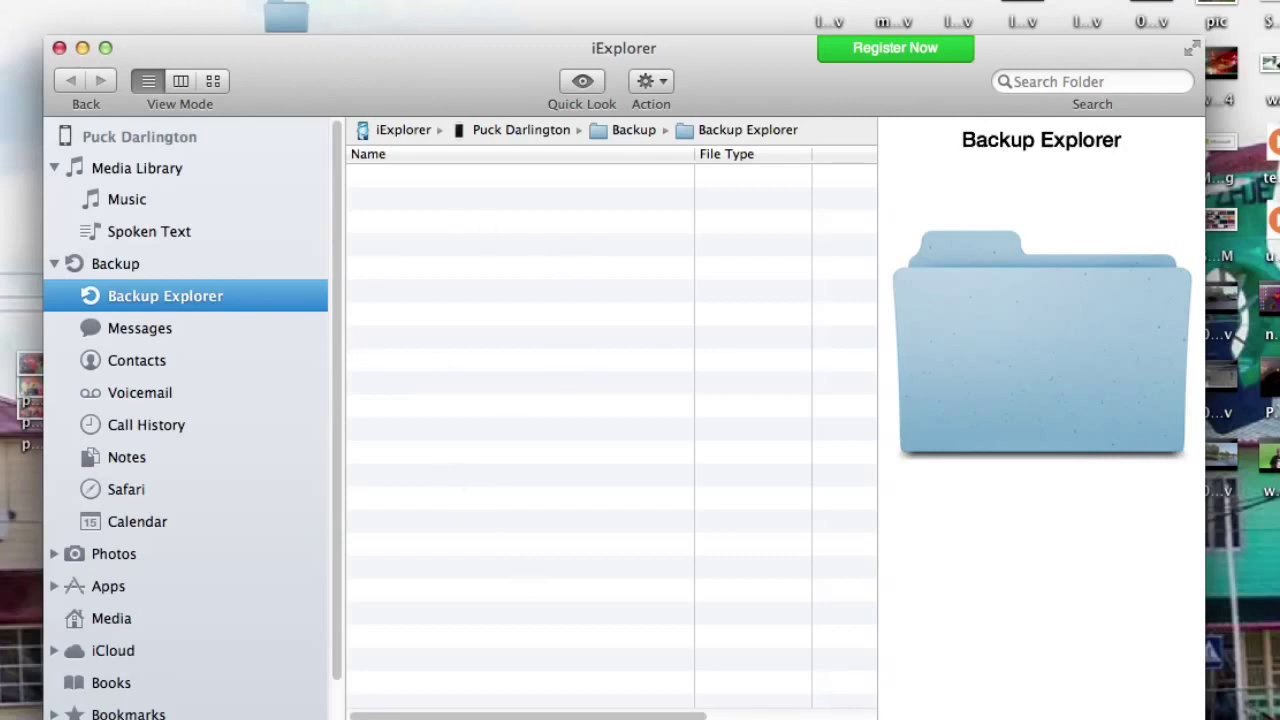
Check the Backup Explorer folder once more and close the iExplorer window.
drag(397, 87, 401, 75)
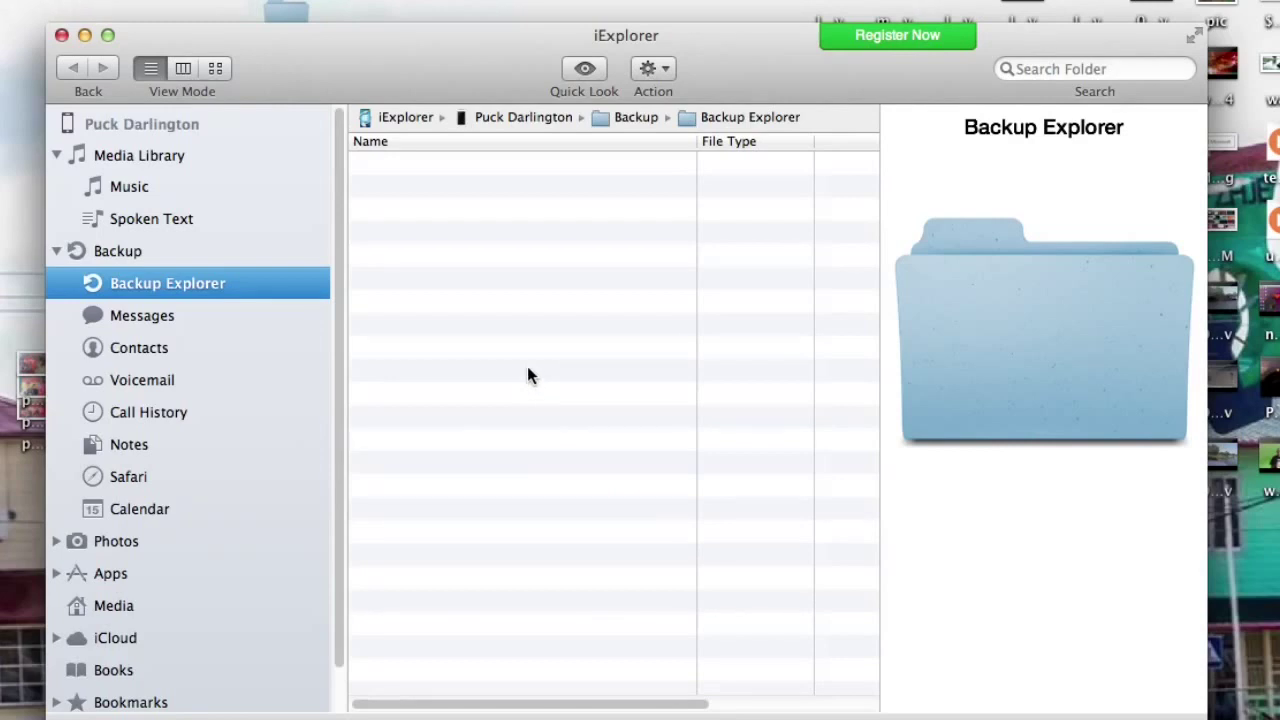
click(460, 343)
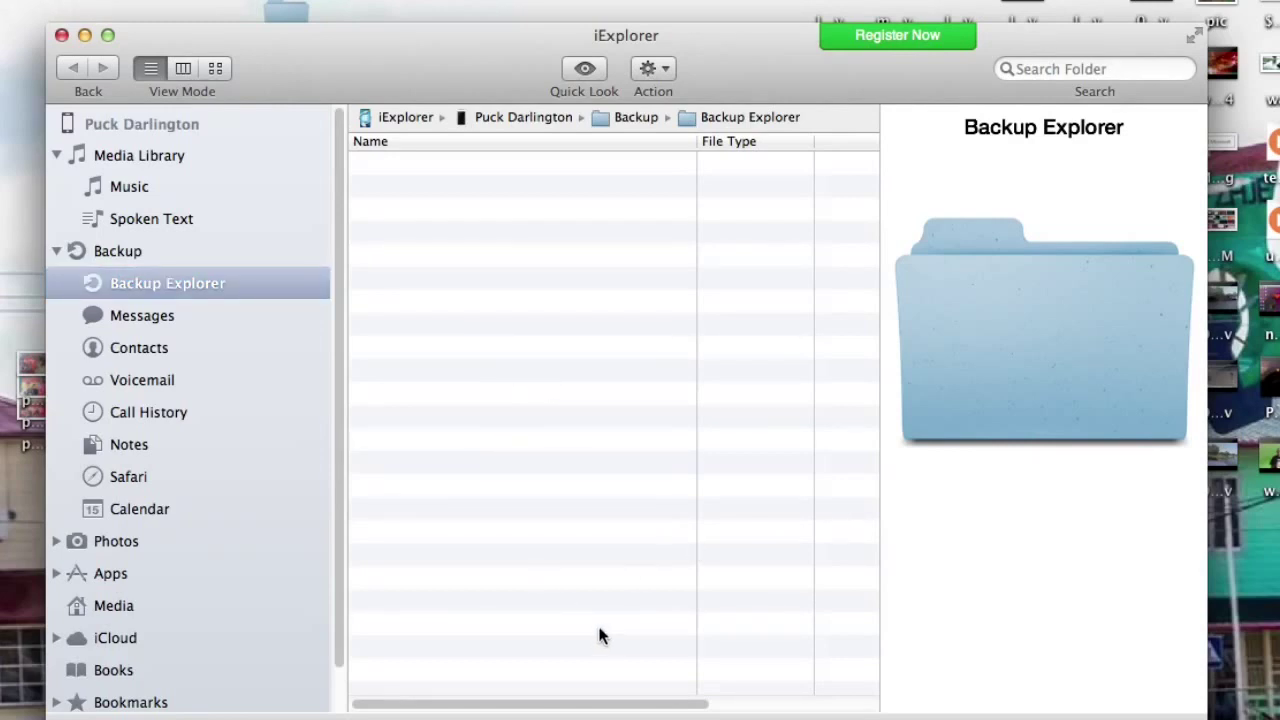
click(120, 285)
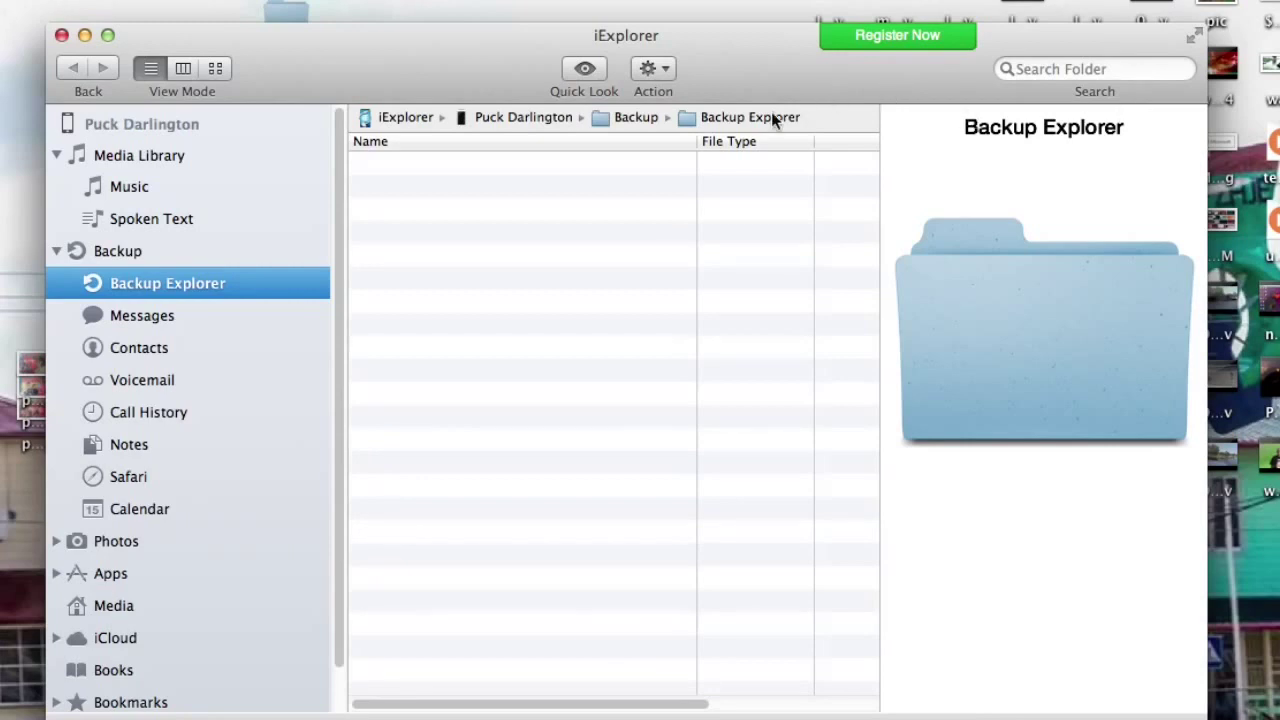
drag(173, 40, 271, 38)
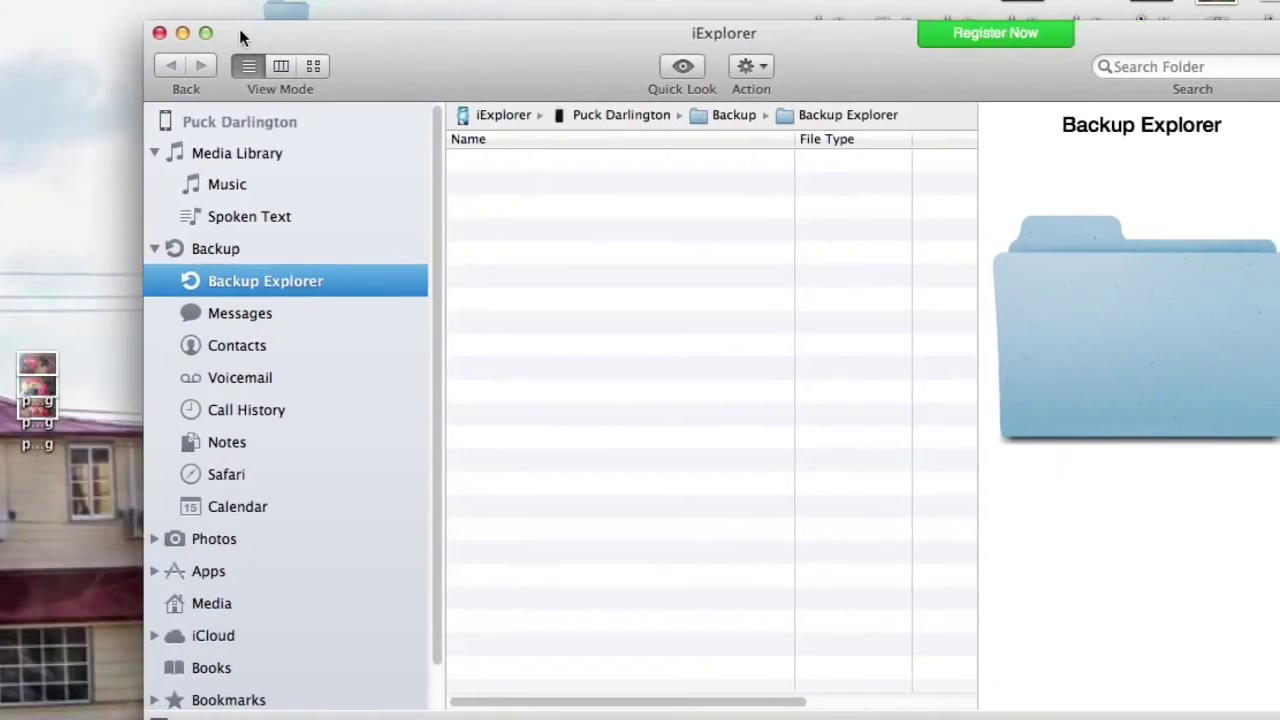
click(158, 34)
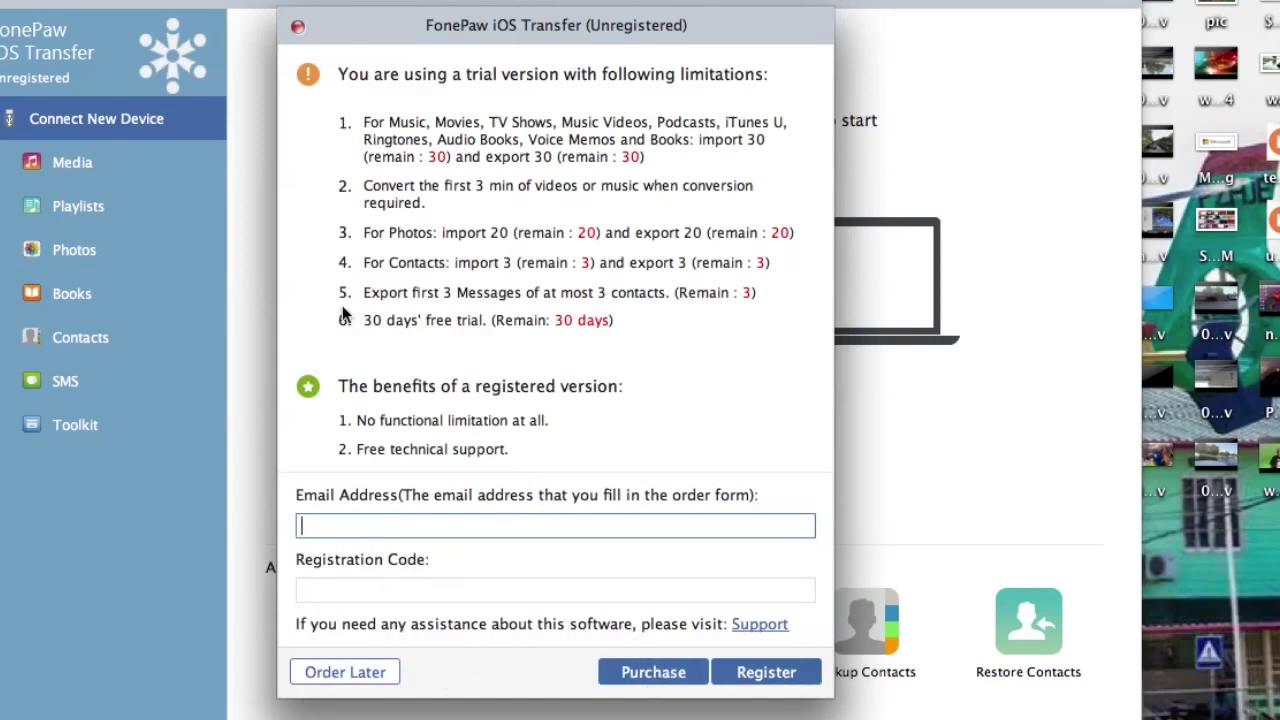
Switch to FonePaw iOS Transfer, dismiss its trial notice and open the iPhone's media list.
click(299, 27)
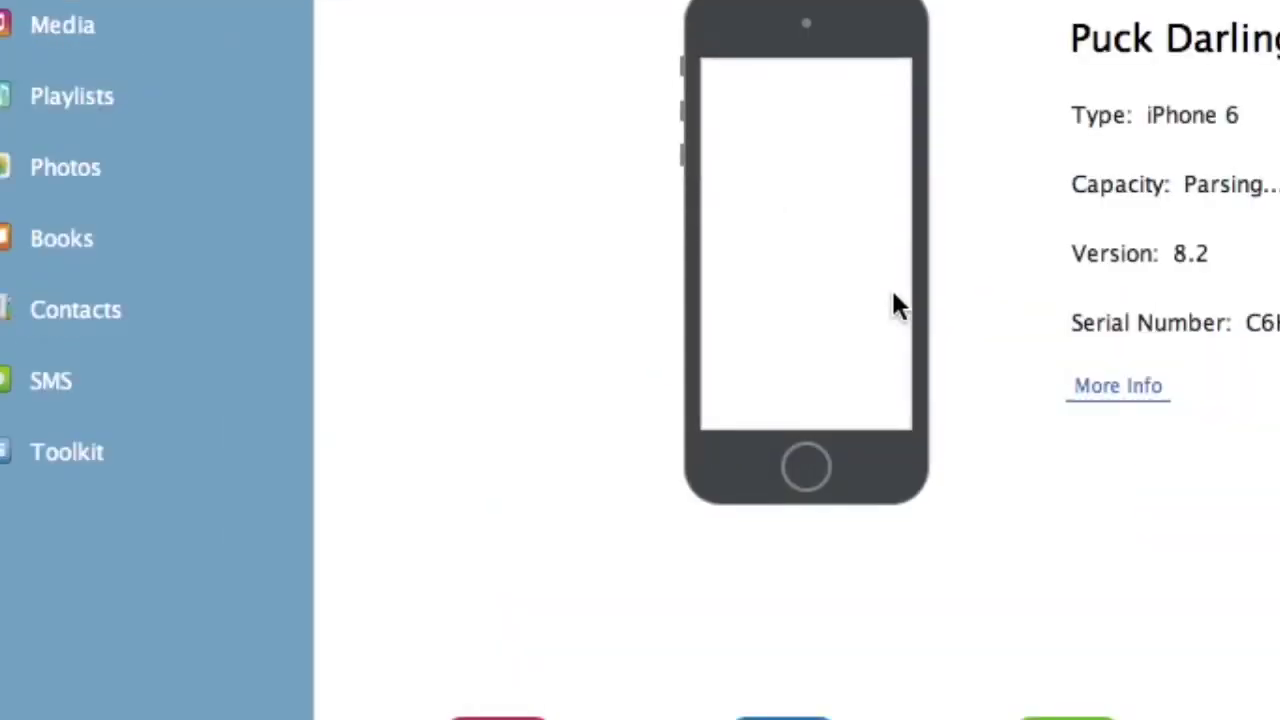
click(205, 34)
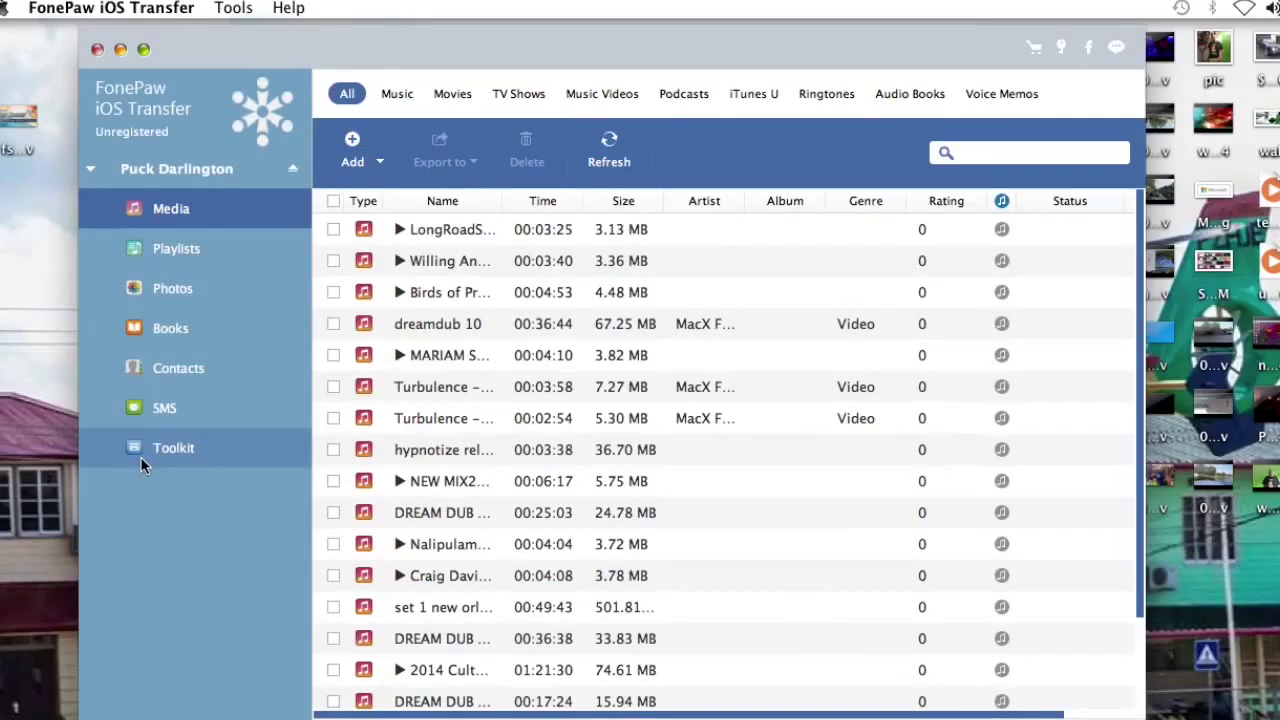
Try to transfer the iPhone's content to another iDevice from the Toolkit and dismiss the notice.
click(140, 456)
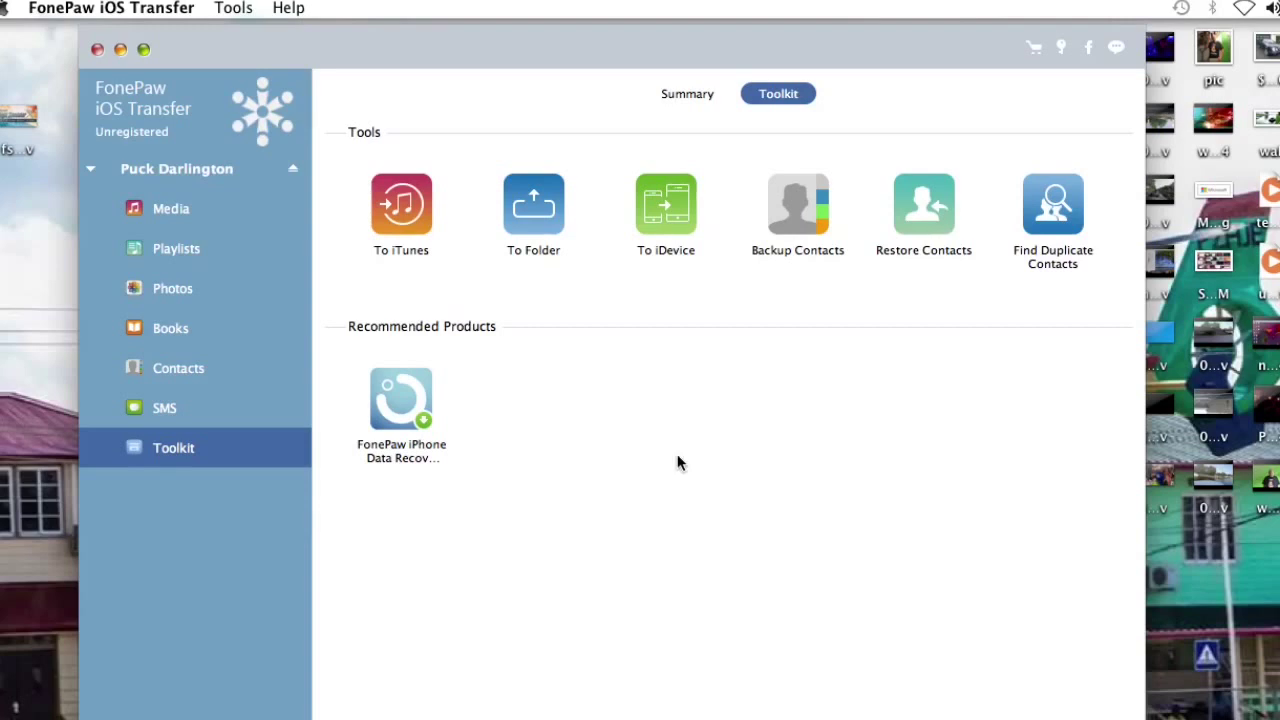
click(667, 212)
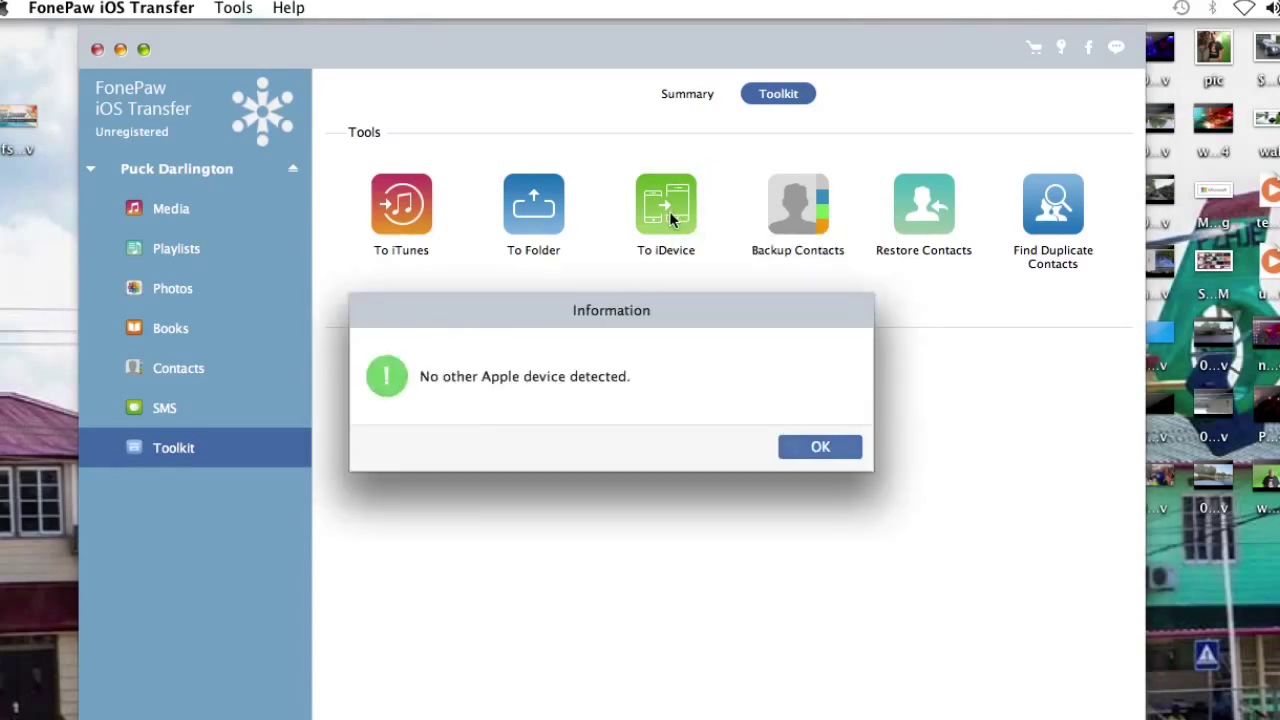
click(820, 448)
click(561, 220)
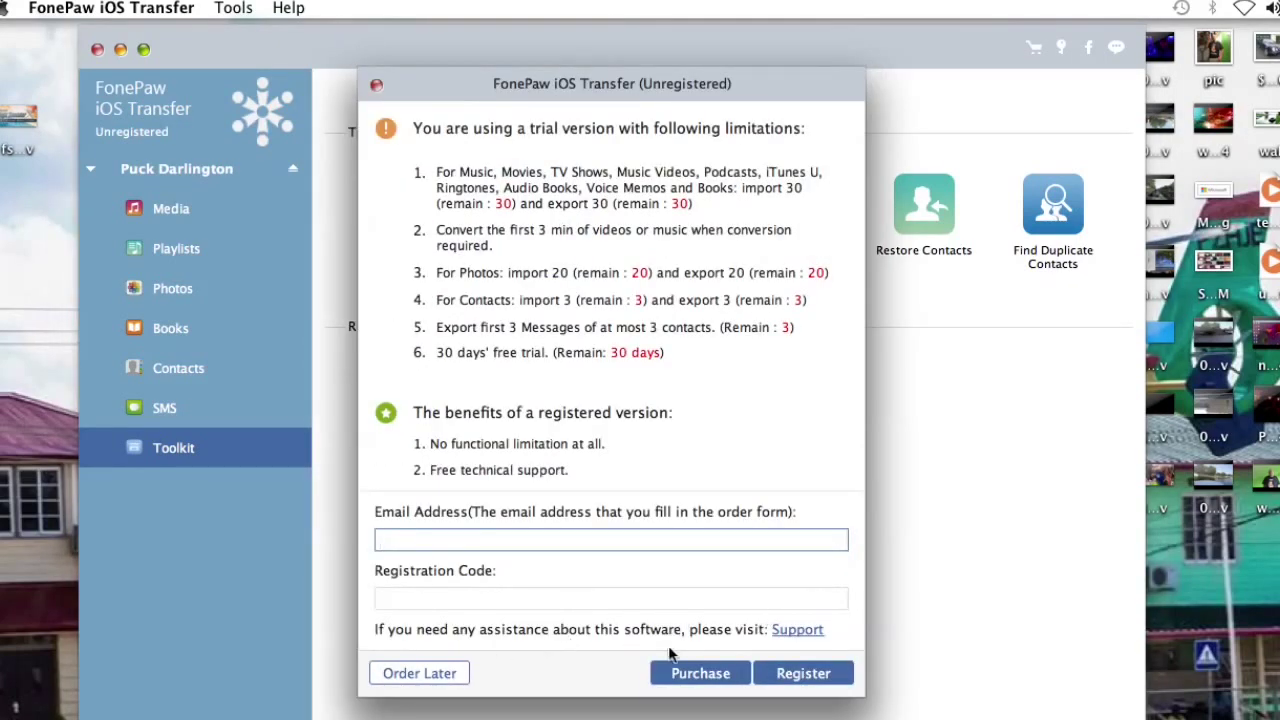
click(463, 673)
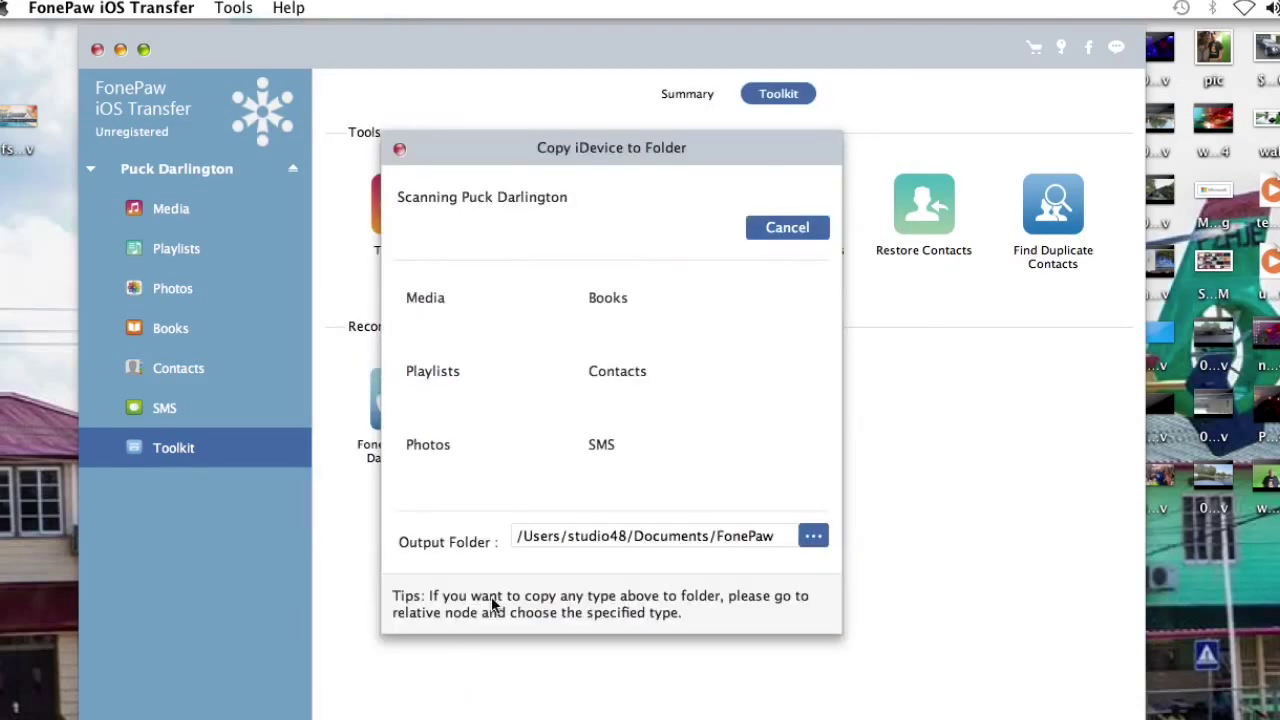
click(789, 229)
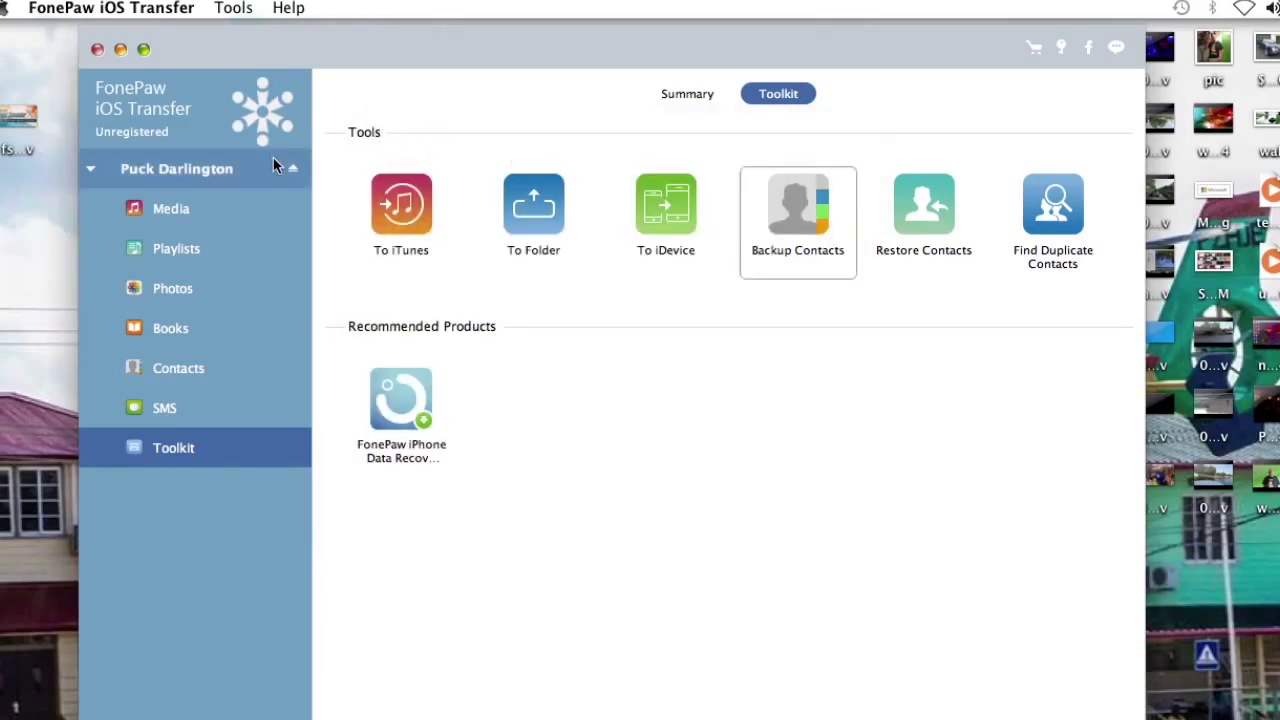
Restart FonePaw iOS Transfer and dismiss its trial notice.
click(98, 50)
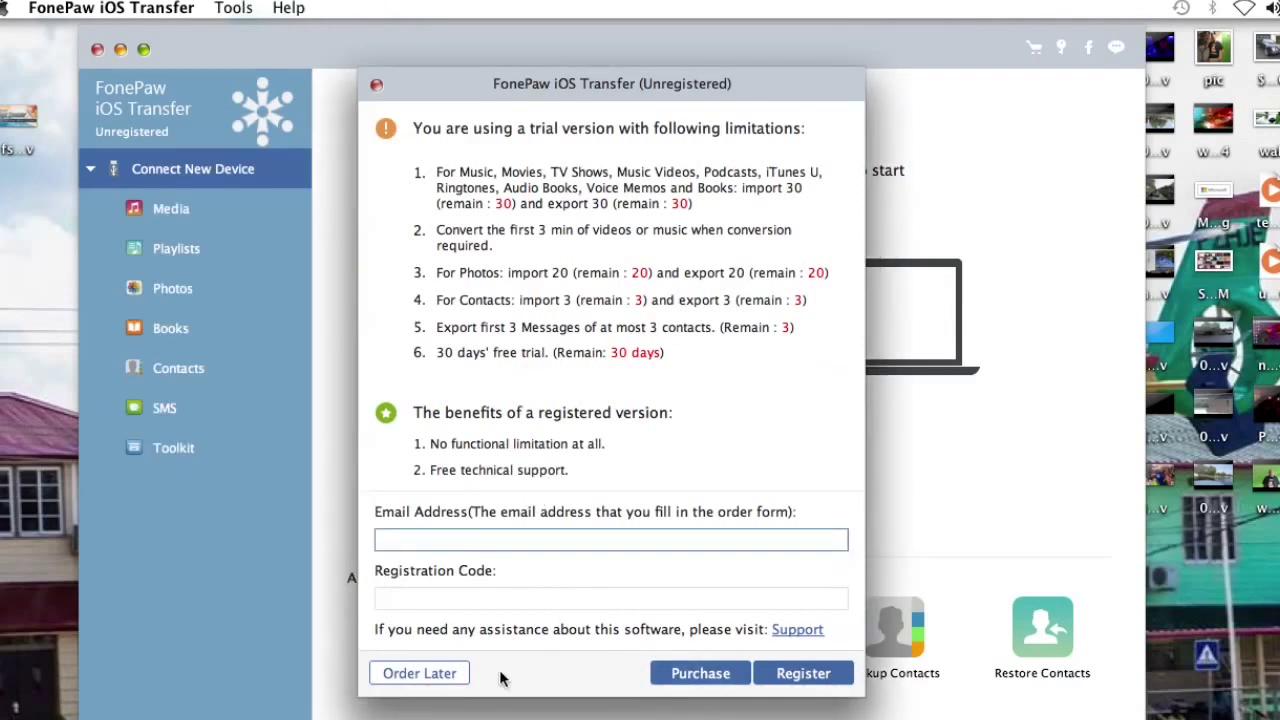
click(376, 88)
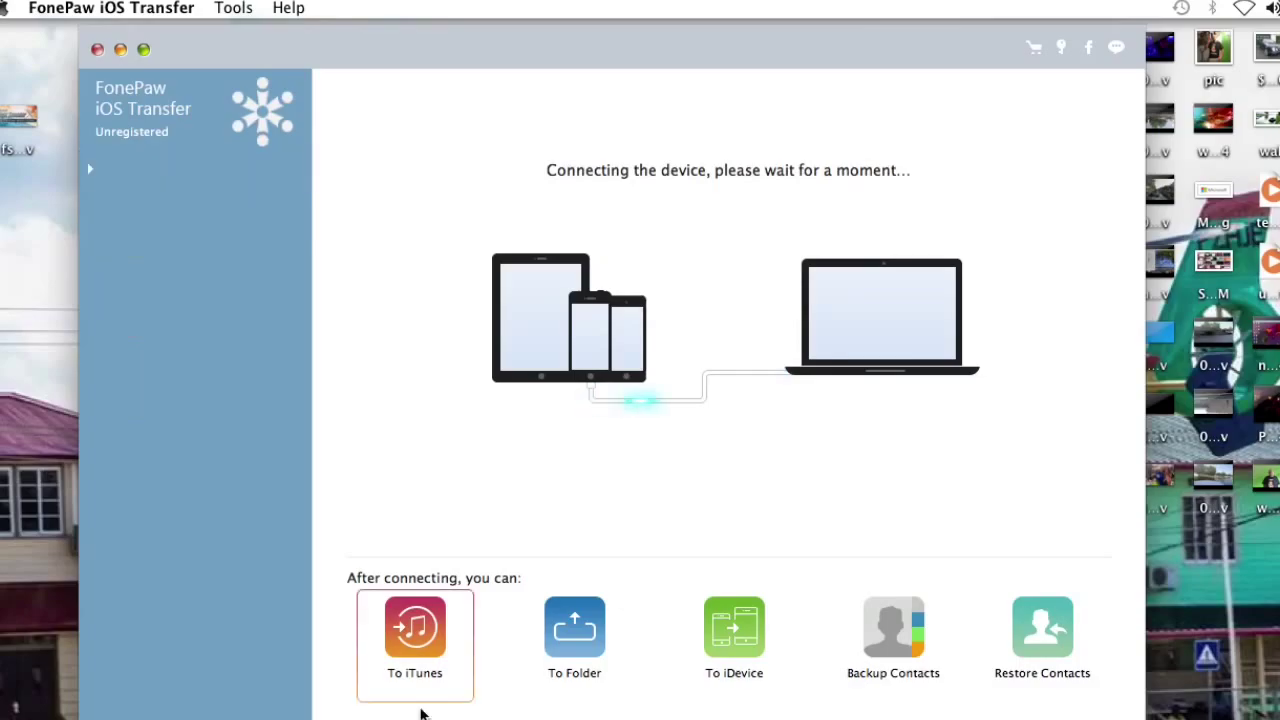